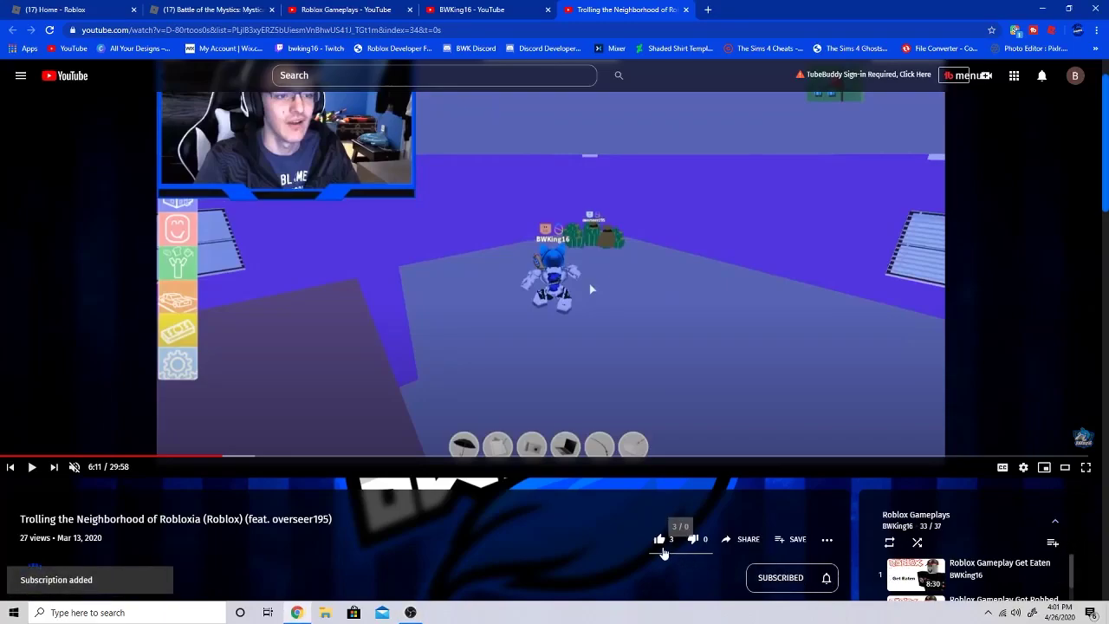
Set the subscribed channel's bell notifications to All.
left_click(827, 578)
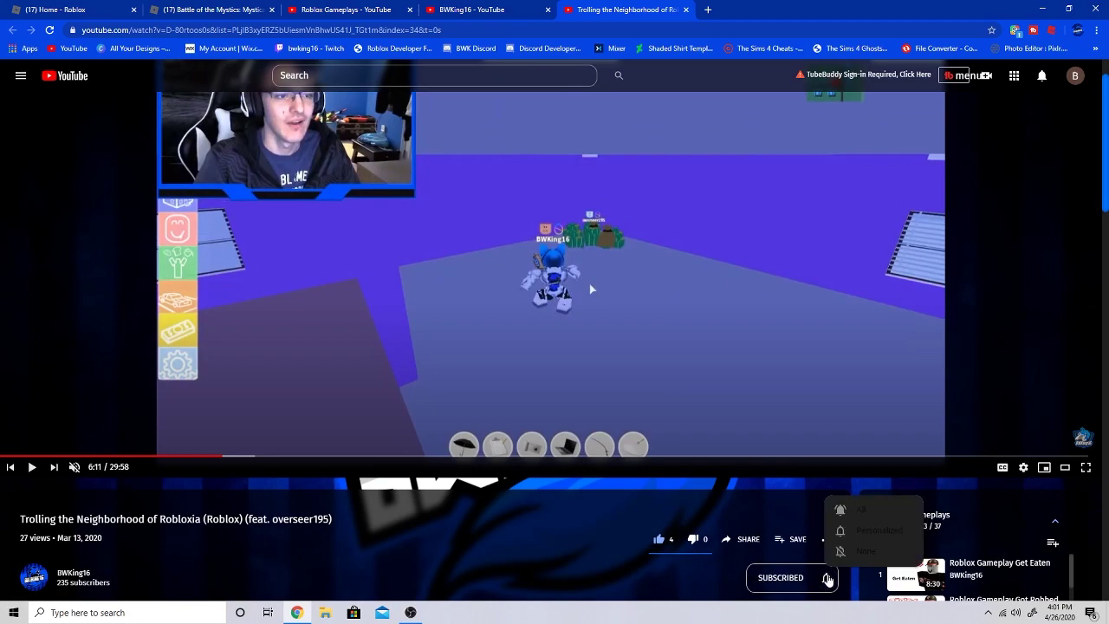
left_click(841, 511)
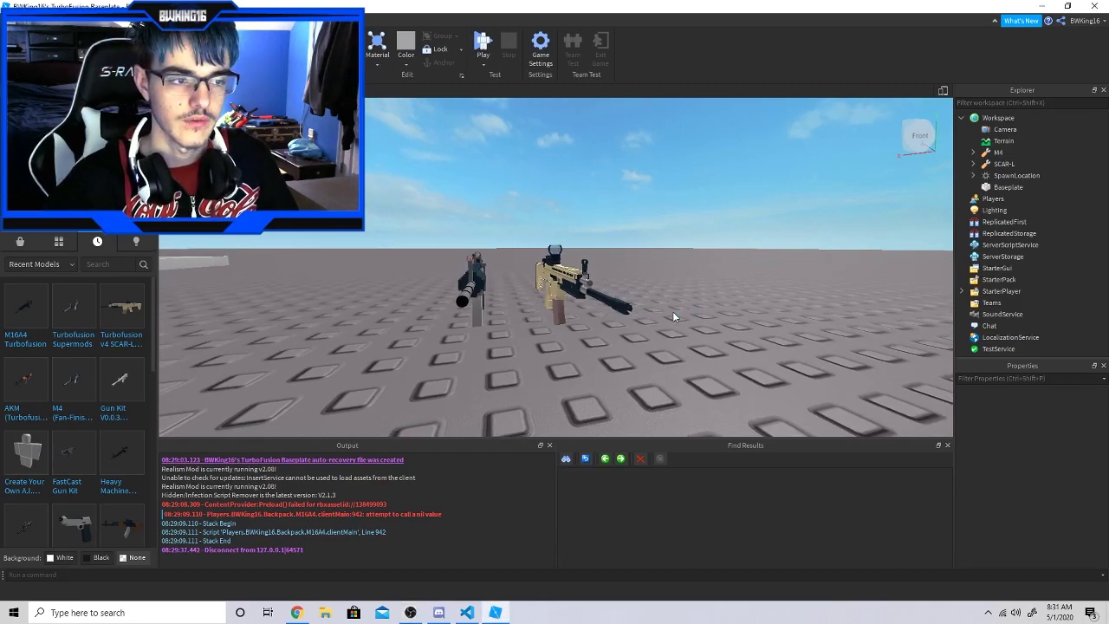
scroll(663, 313, "up", 2)
scroll(663, 313, "up", 4)
scroll(664, 313, "up", 3)
right_click_drag(665, 311, 579, 297)
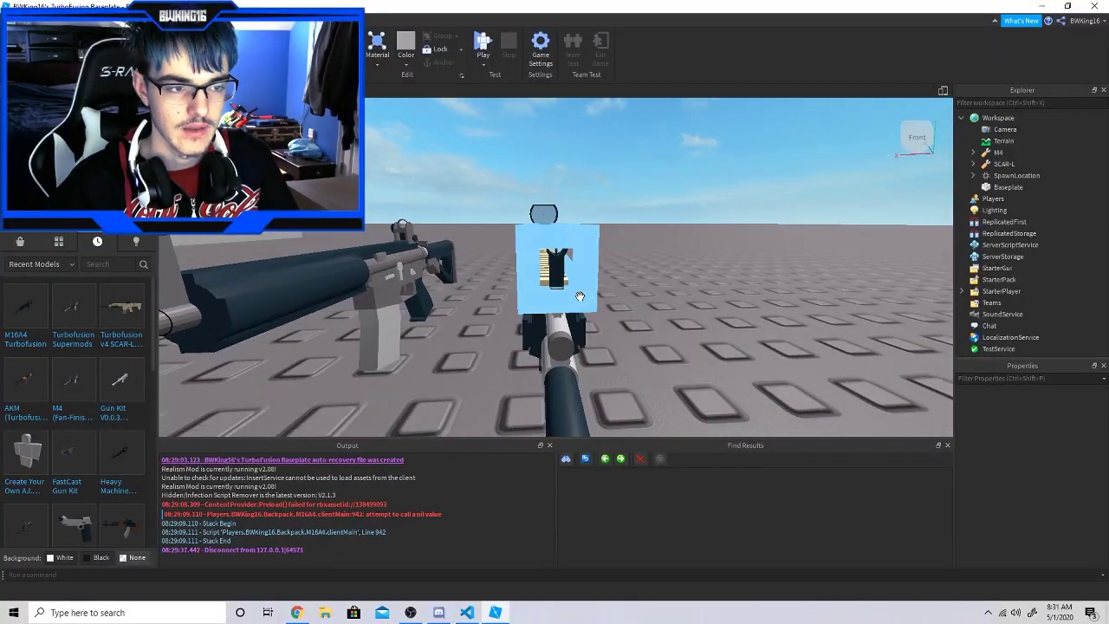
right_click_drag(580, 296, 557, 295)
scroll(581, 301, "down", 5)
scroll(579, 297, "up", 3)
scroll(580, 296, "up", 3)
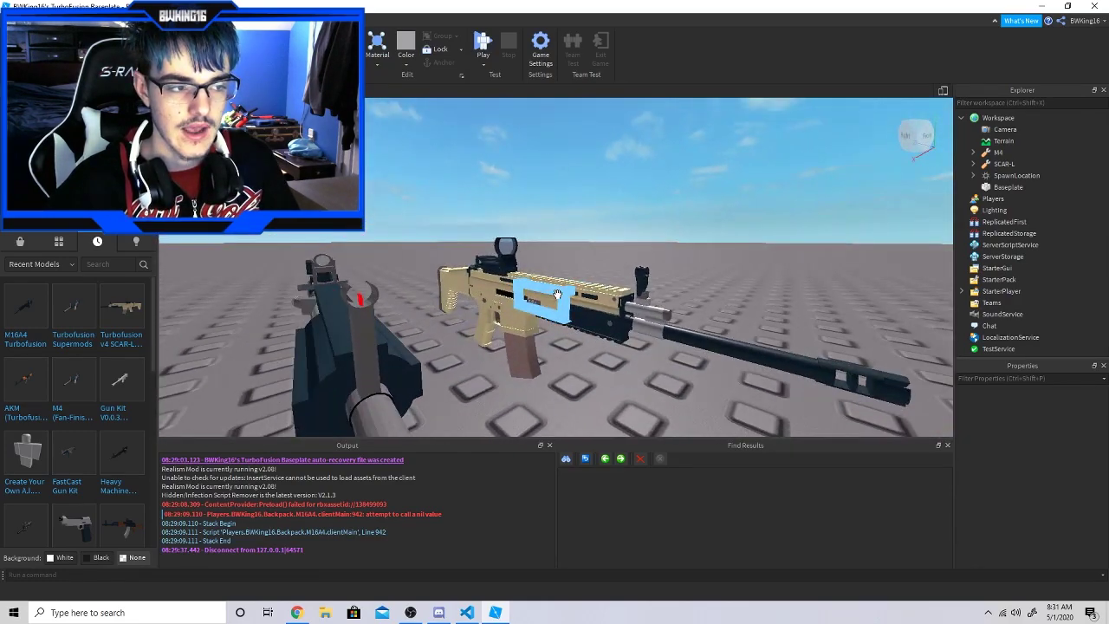
right_click_drag(369, 305, 370, 303)
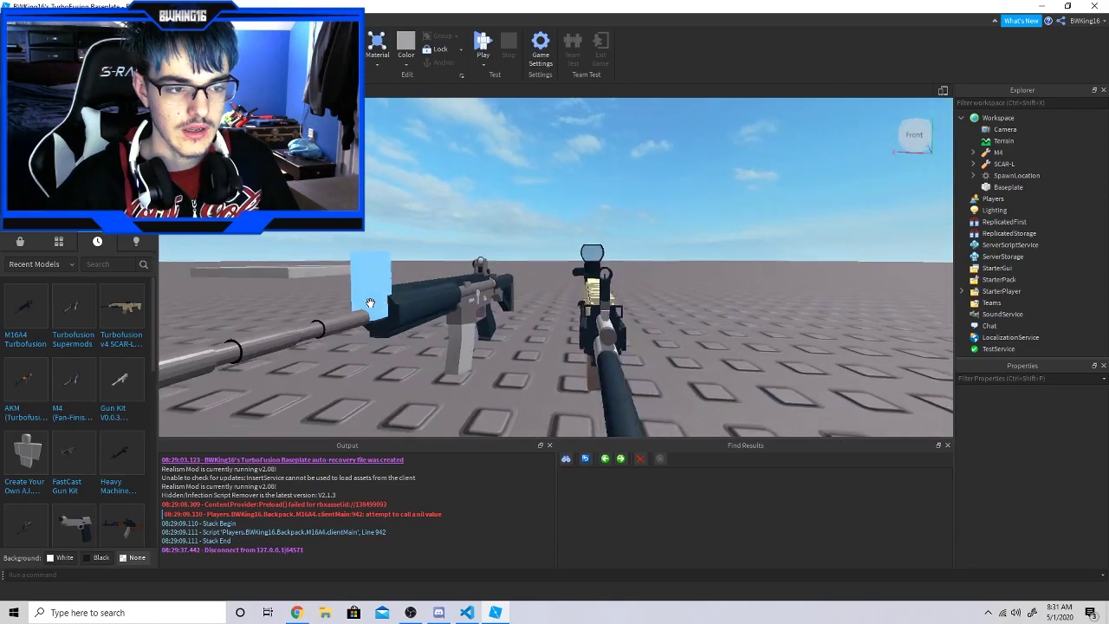
scroll(370, 303, "down", 5)
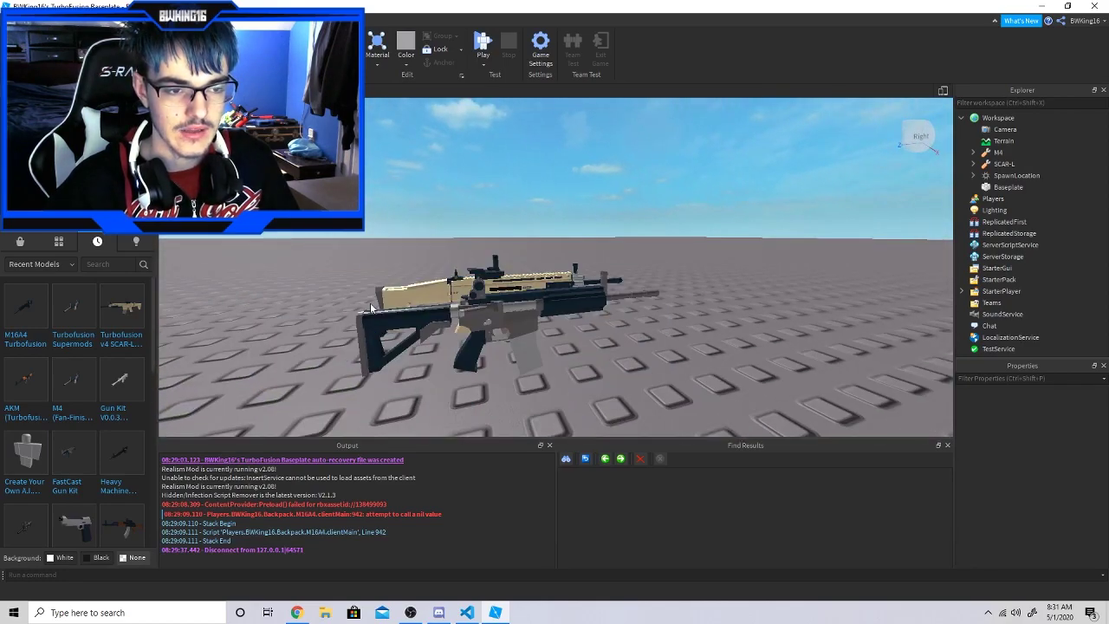
right_click_drag(370, 305, 370, 305)
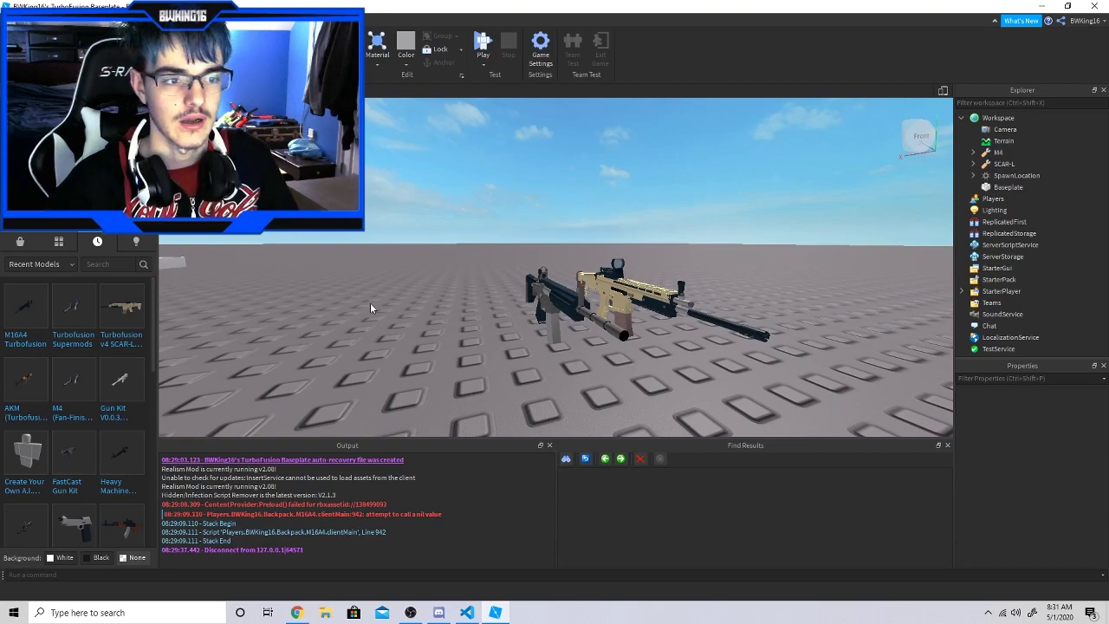
scroll(370, 303, "up", 1)
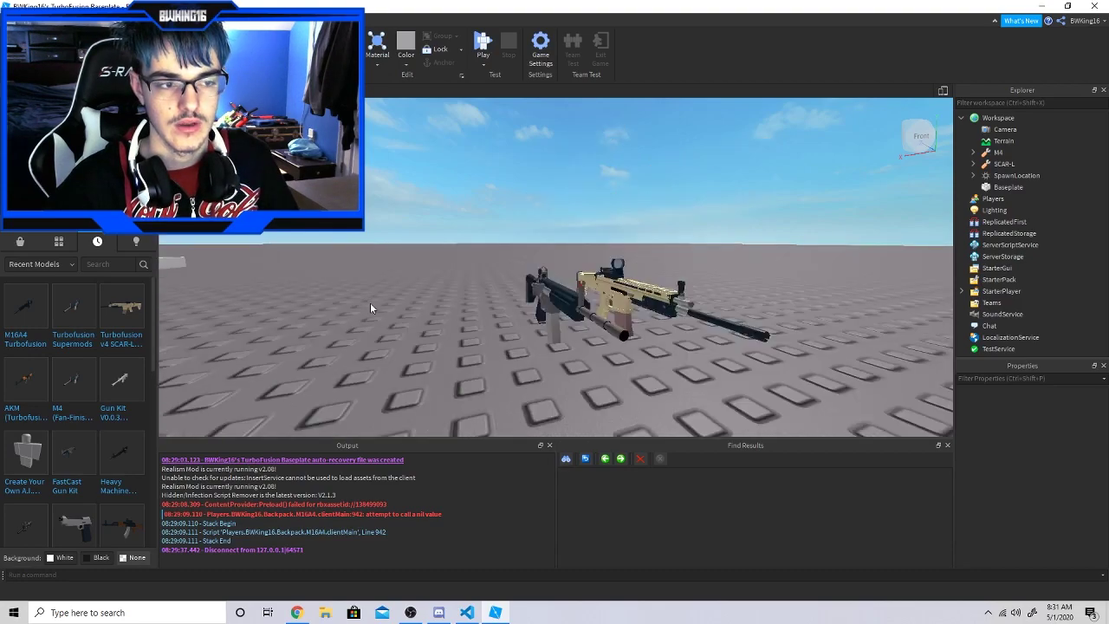
scroll(370, 302, "up", 2)
scroll(370, 302, "up", 2)
right_click_drag(370, 302, 370, 302)
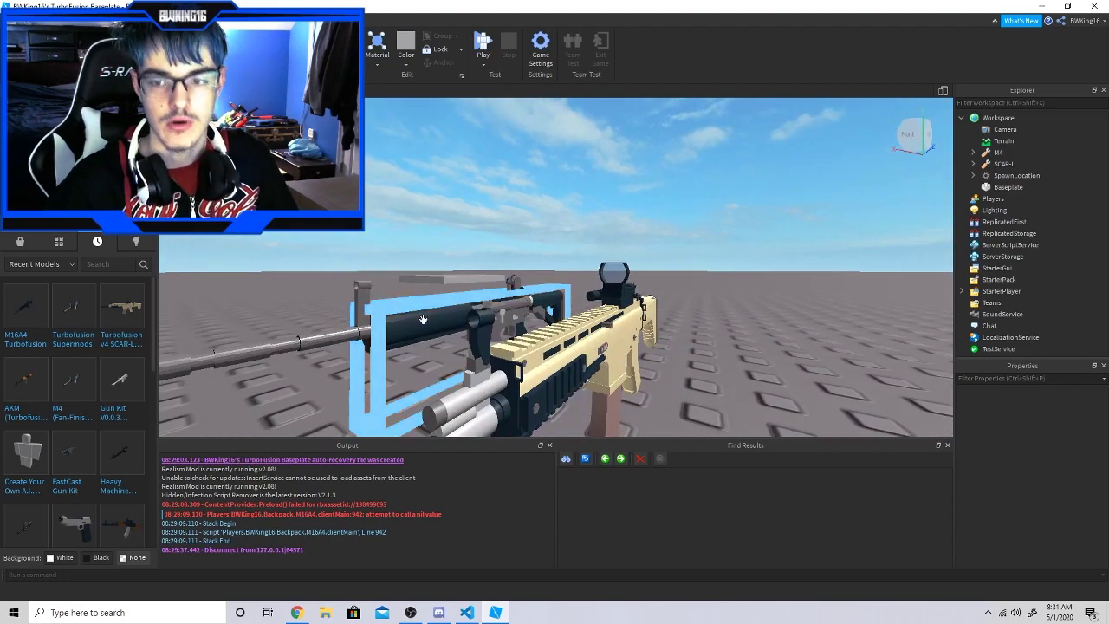
right_click_drag(555, 344, 555, 345)
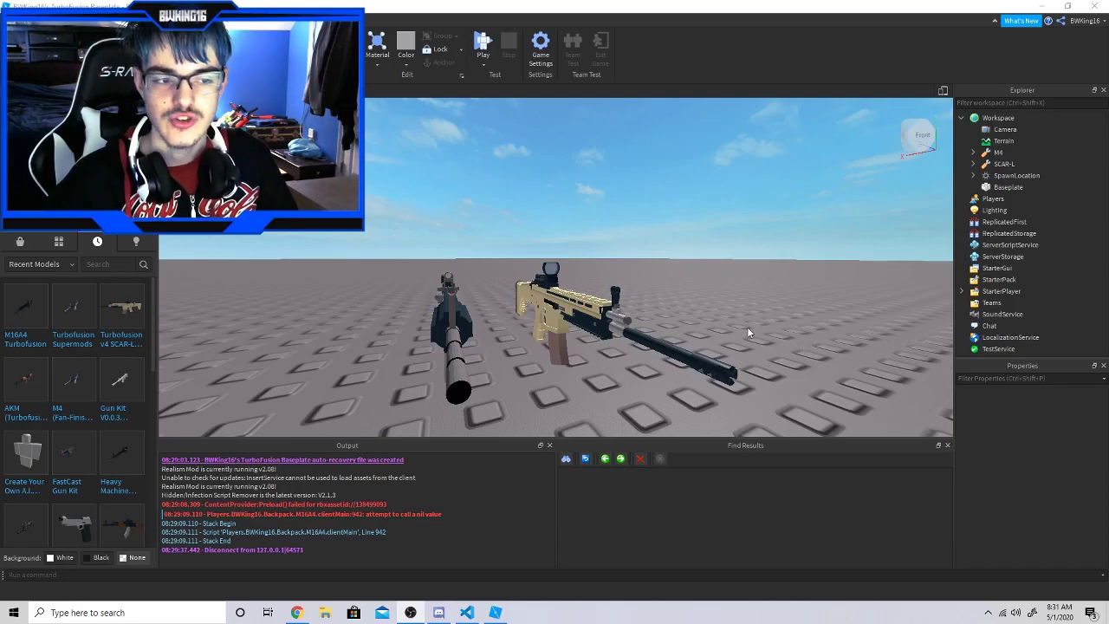
right_click_drag(717, 317, 717, 317)
scroll(718, 317, "up", 2)
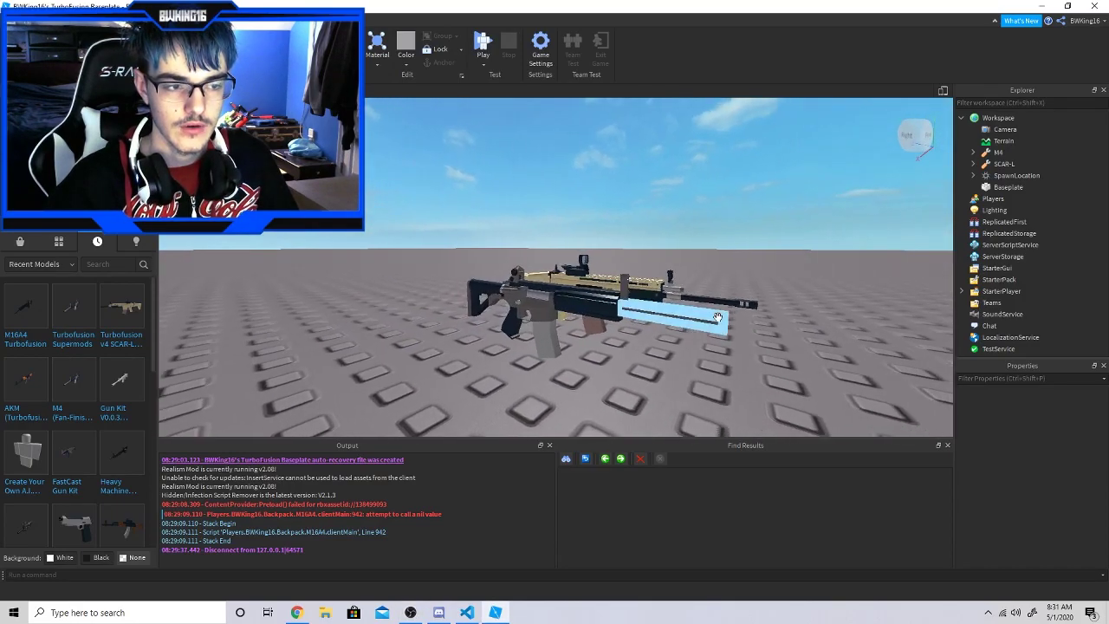
scroll(717, 317, "up", 2)
scroll(717, 317, "up", 2)
scroll(717, 317, "up", 1)
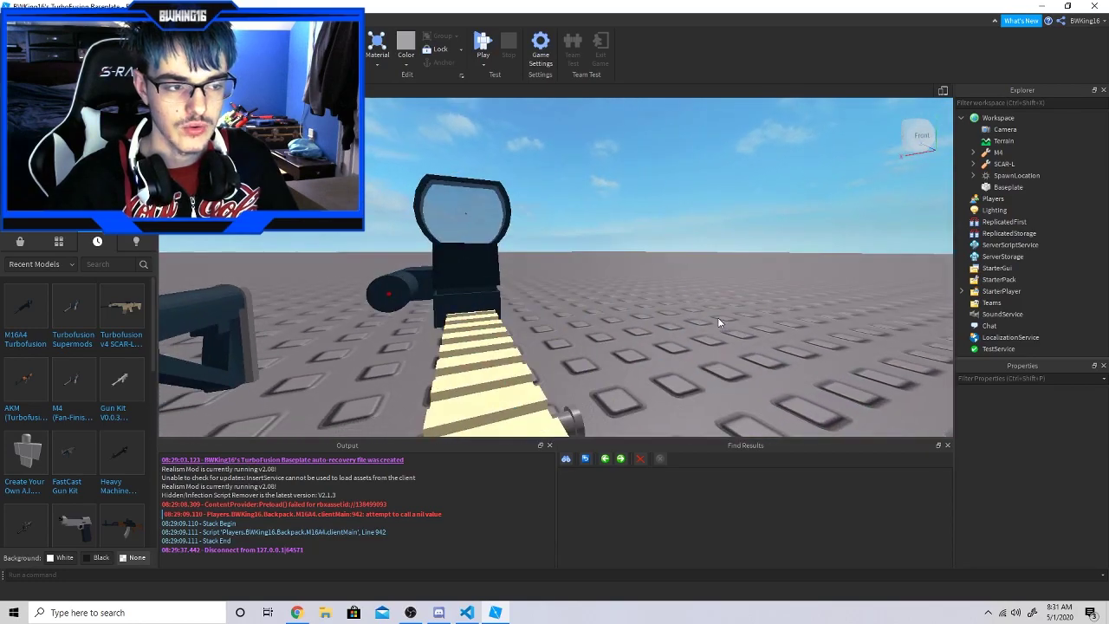
right_click_drag(717, 317, 717, 317)
left_click(717, 317)
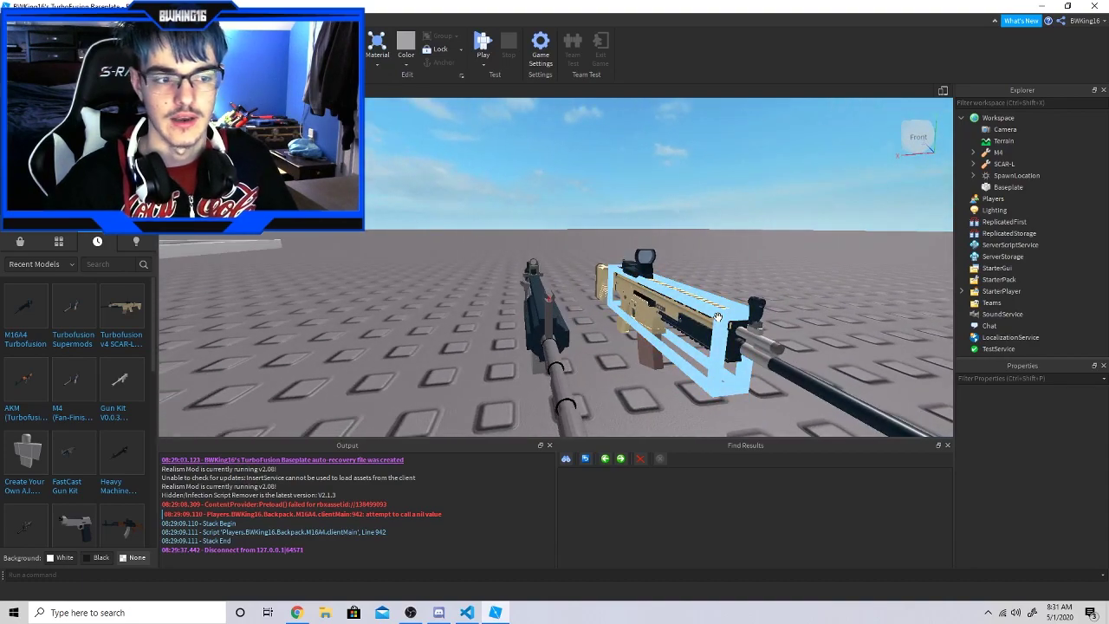
scroll(717, 317, "up", 5)
scroll(717, 317, "up", 3)
scroll(717, 317, "down", 5)
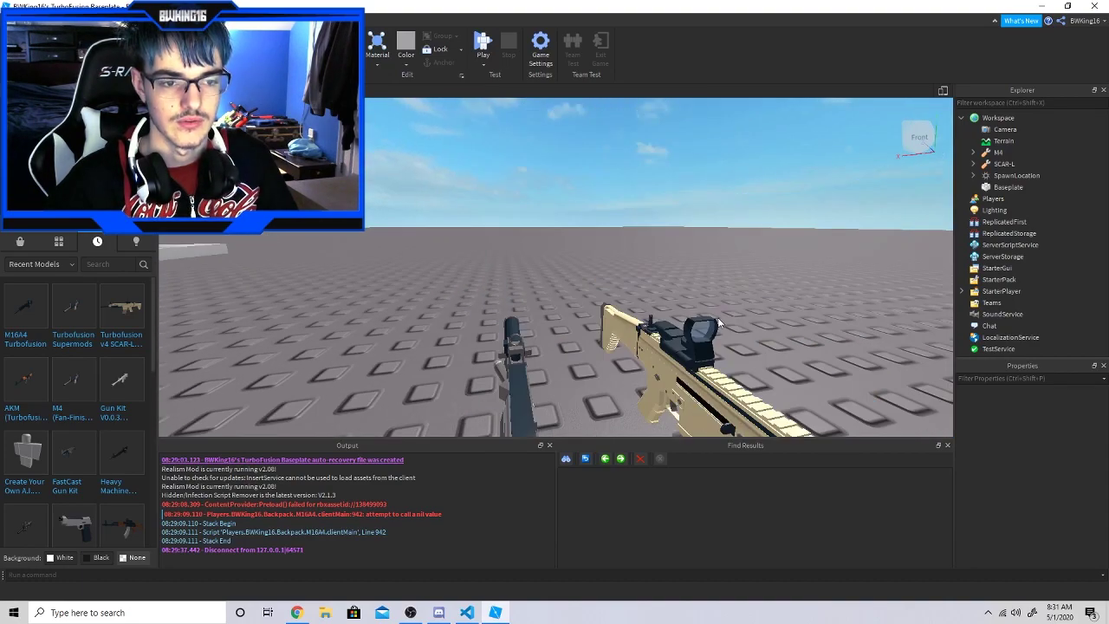
left_click(717, 322)
scroll(717, 322, "up", 2)
right_click_drag(717, 320, 717, 317)
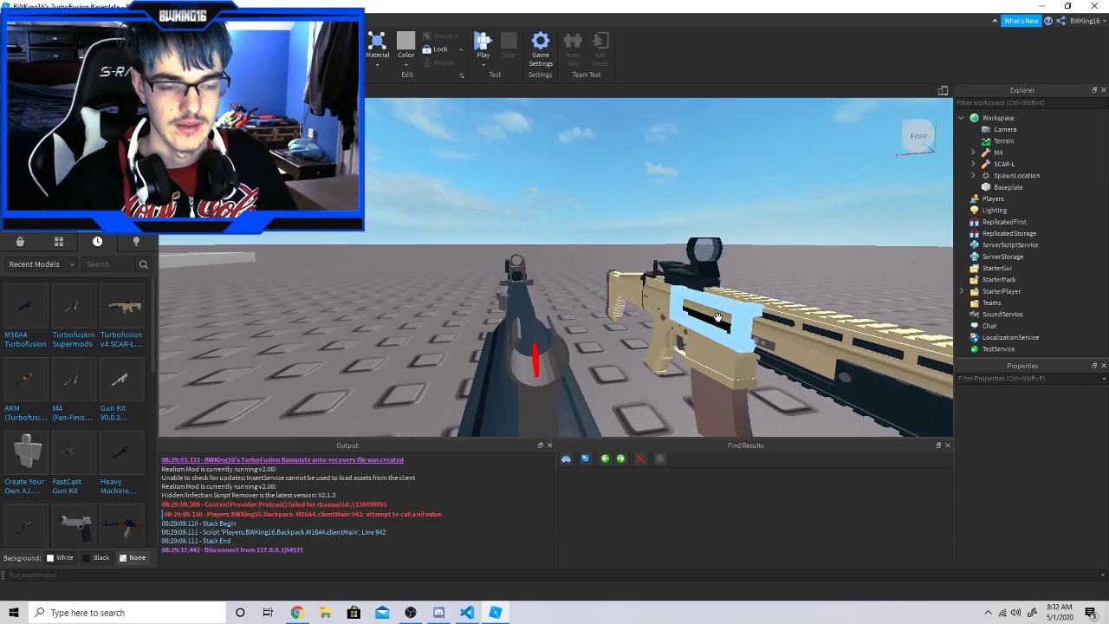
left_click(523, 242)
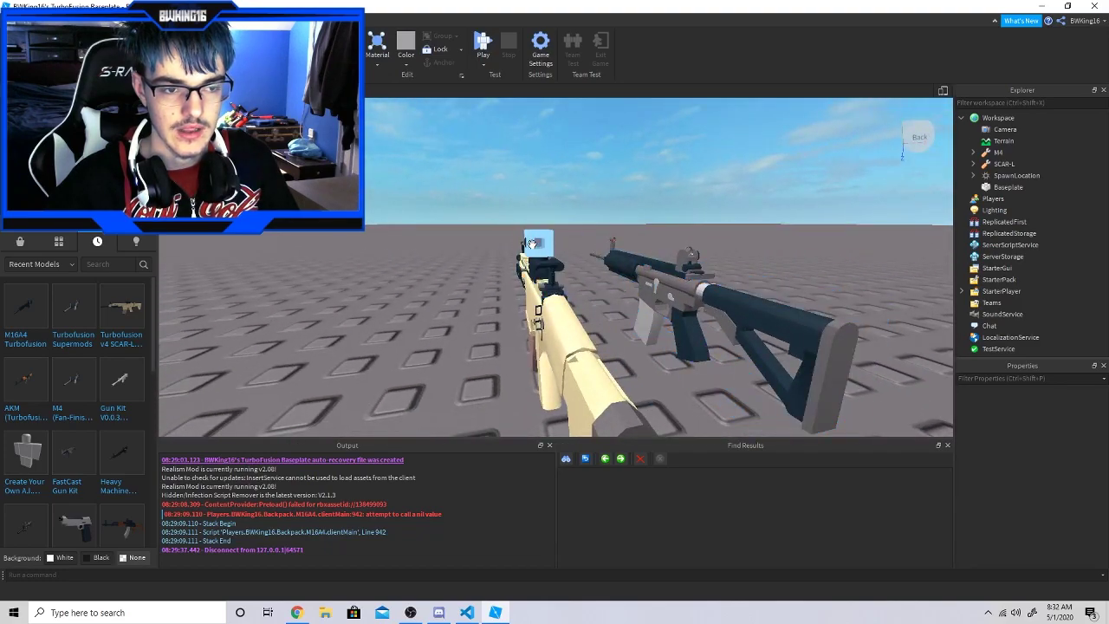
right_click_drag(582, 272, 582, 272)
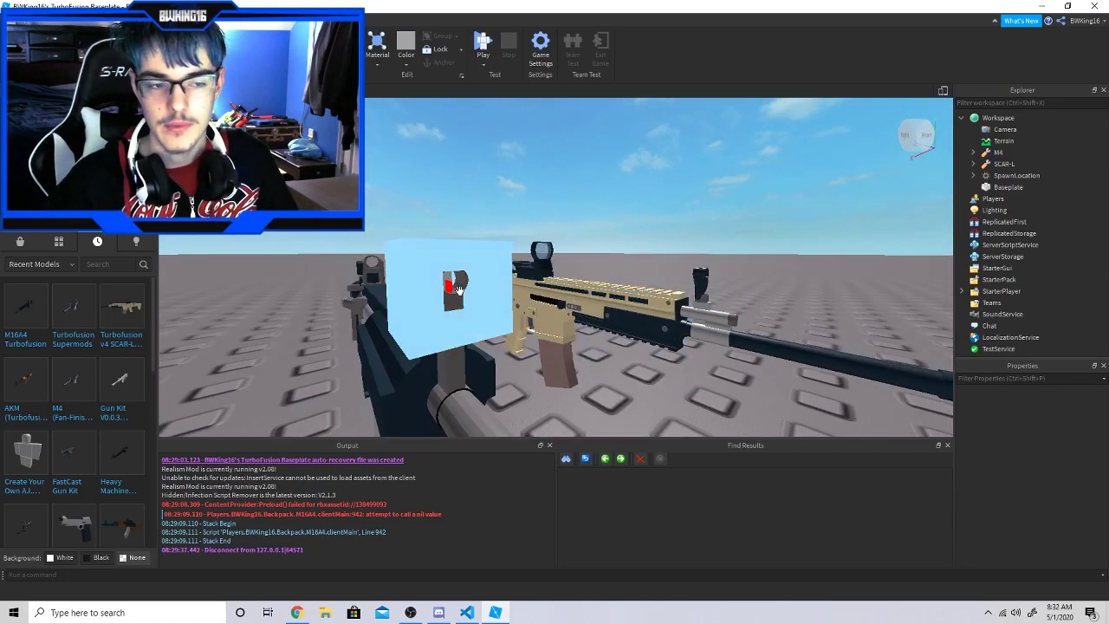
right_click_drag(457, 288, 459, 290)
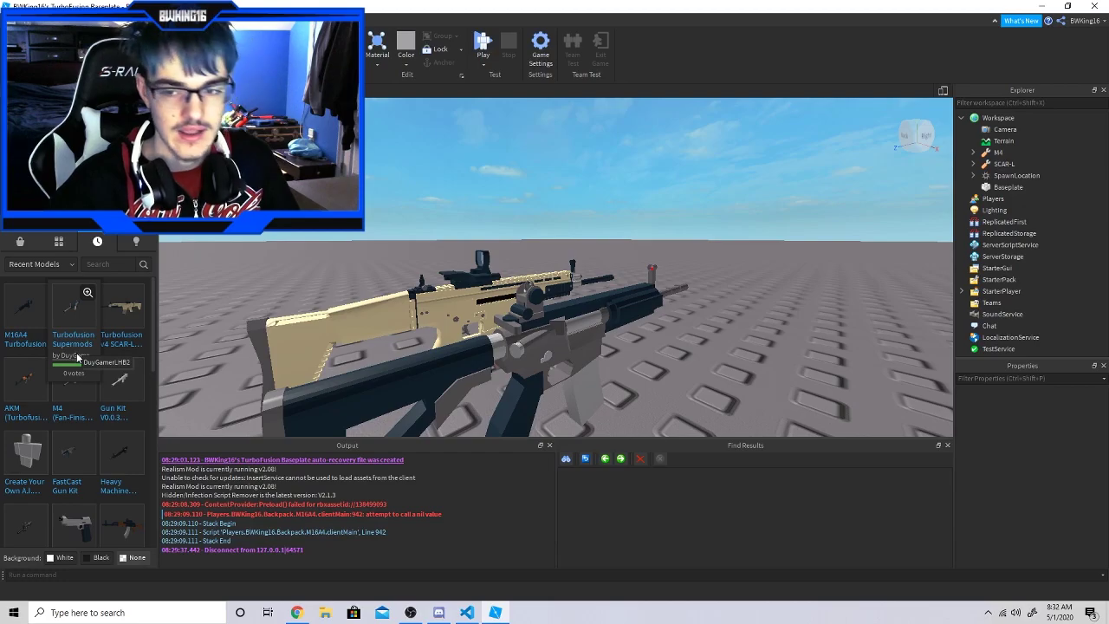
right_click_drag(652, 403, 669, 393)
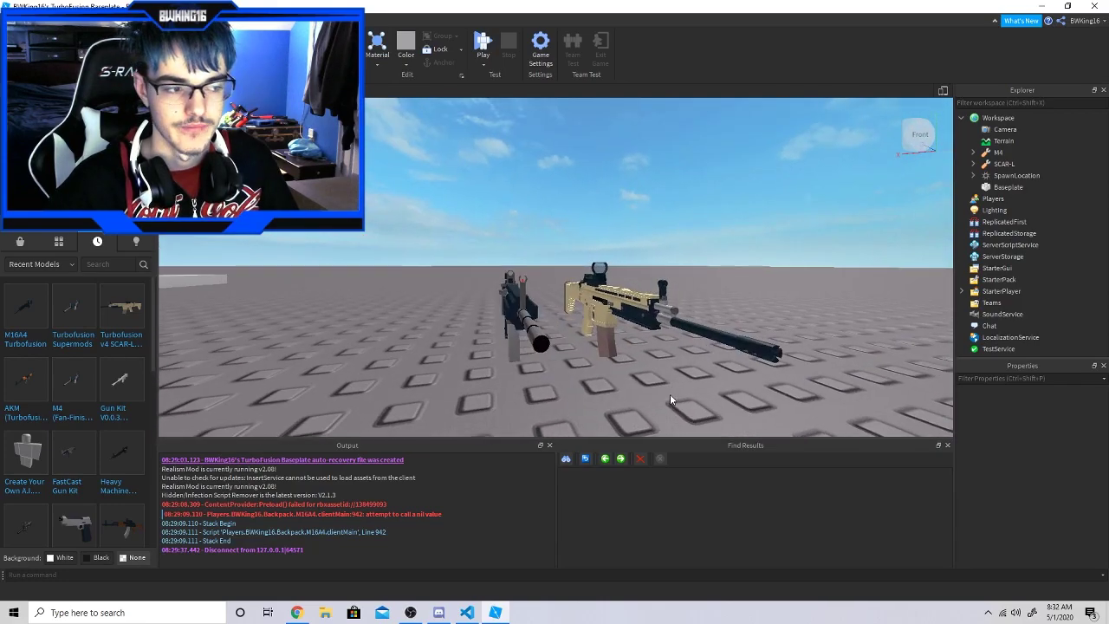
right_click_drag(316, 344, 316, 344)
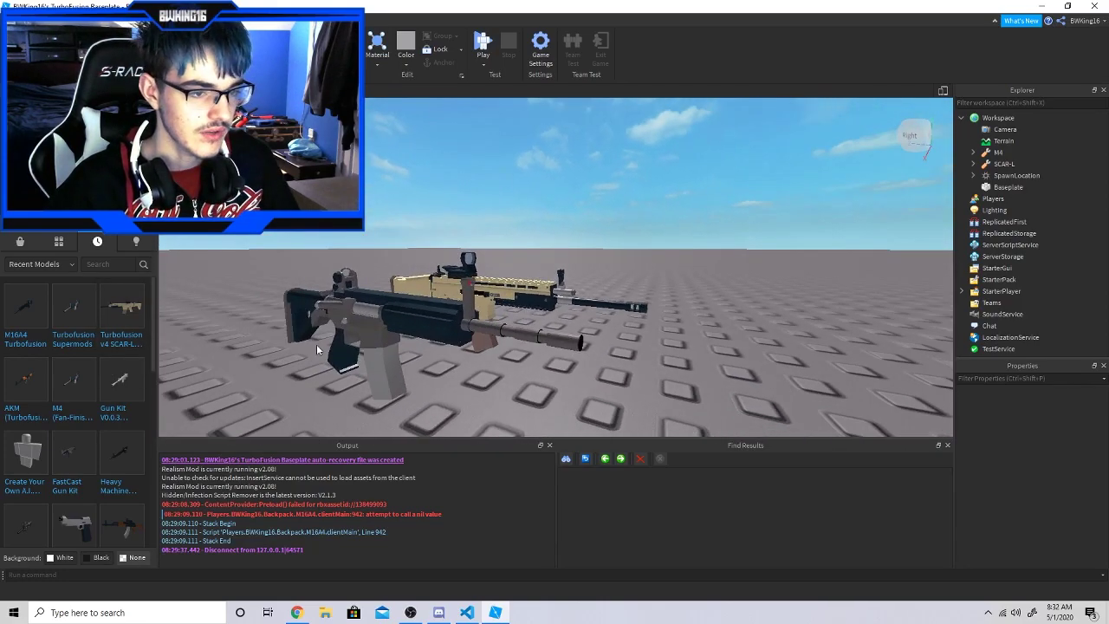
right_click_drag(725, 309, 671, 293)
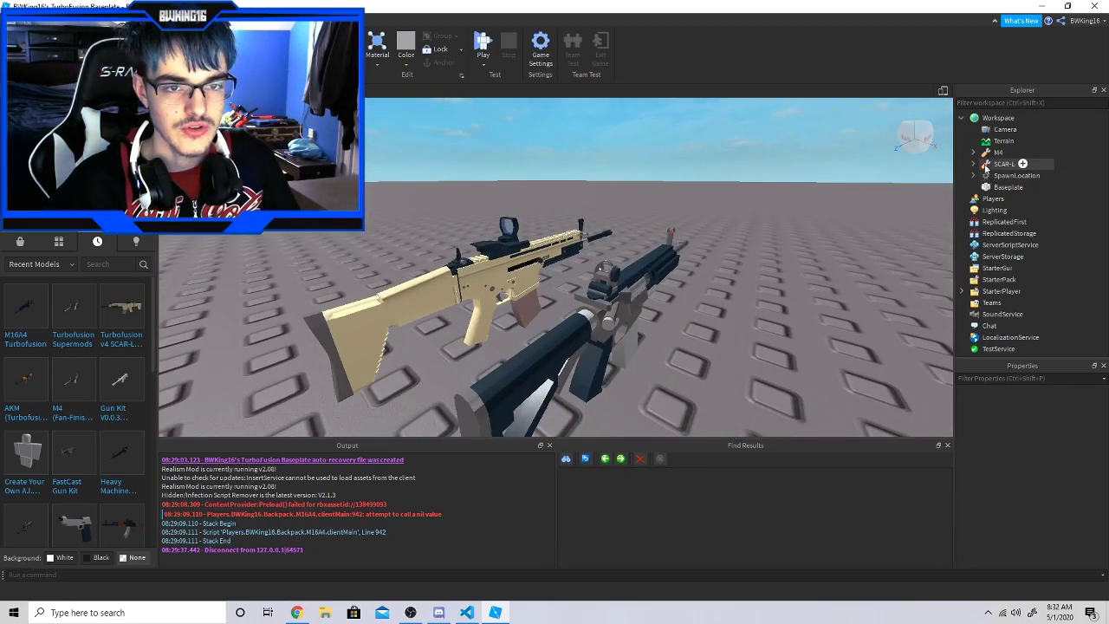
left_click_drag(985, 167, 1011, 243)
left_click(764, 177)
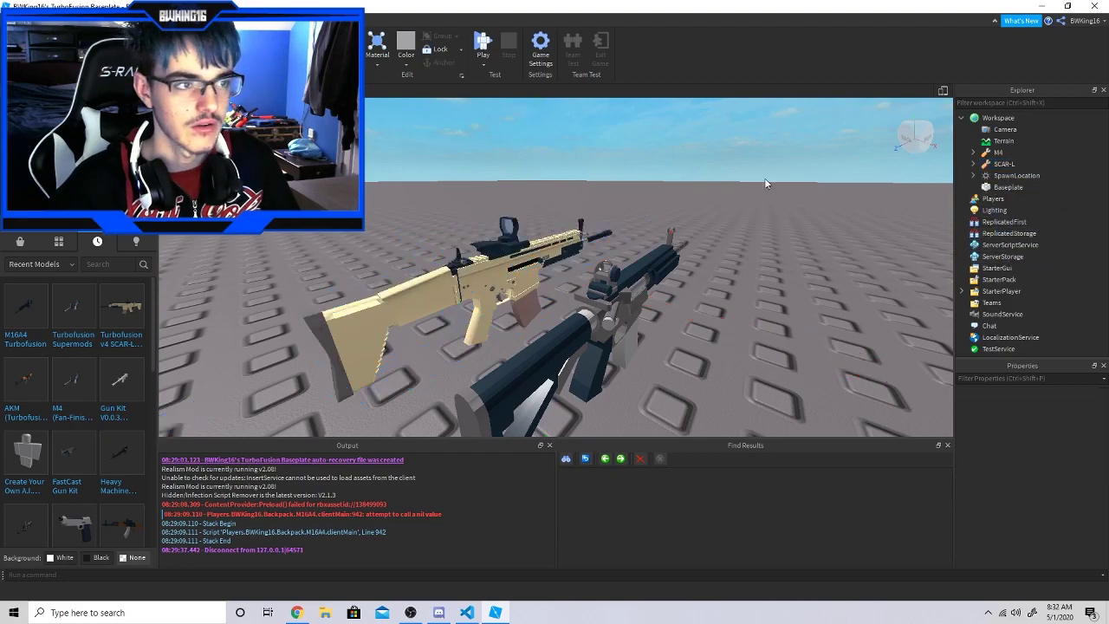
Build an R6 block Dummy rig with Rig Builder and frame it in view.
scroll(764, 177, "down", 4)
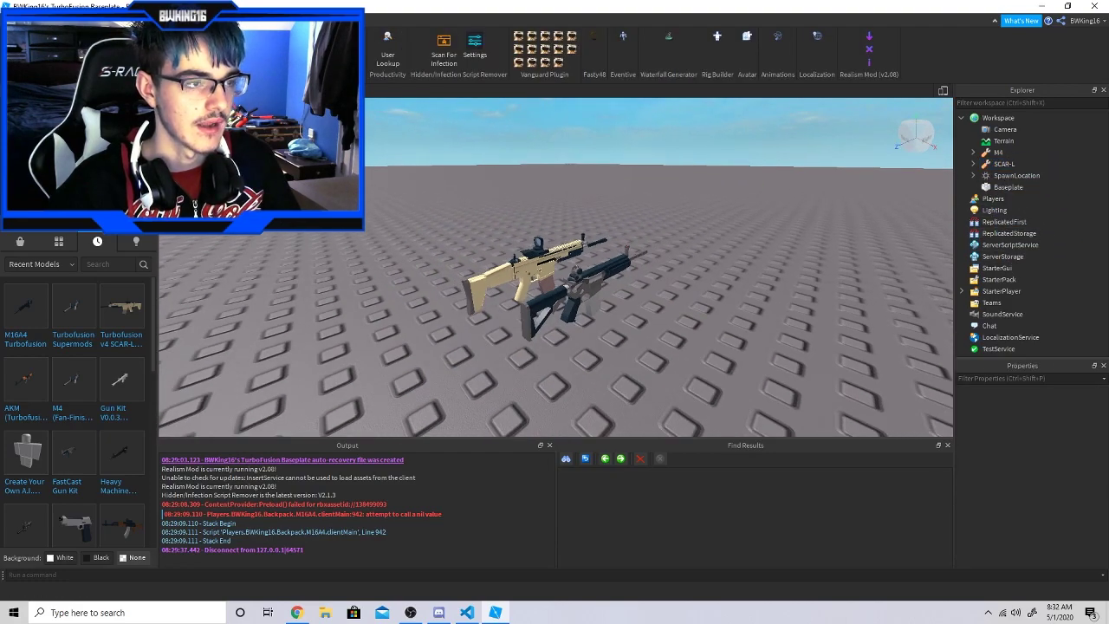
left_click(717, 39)
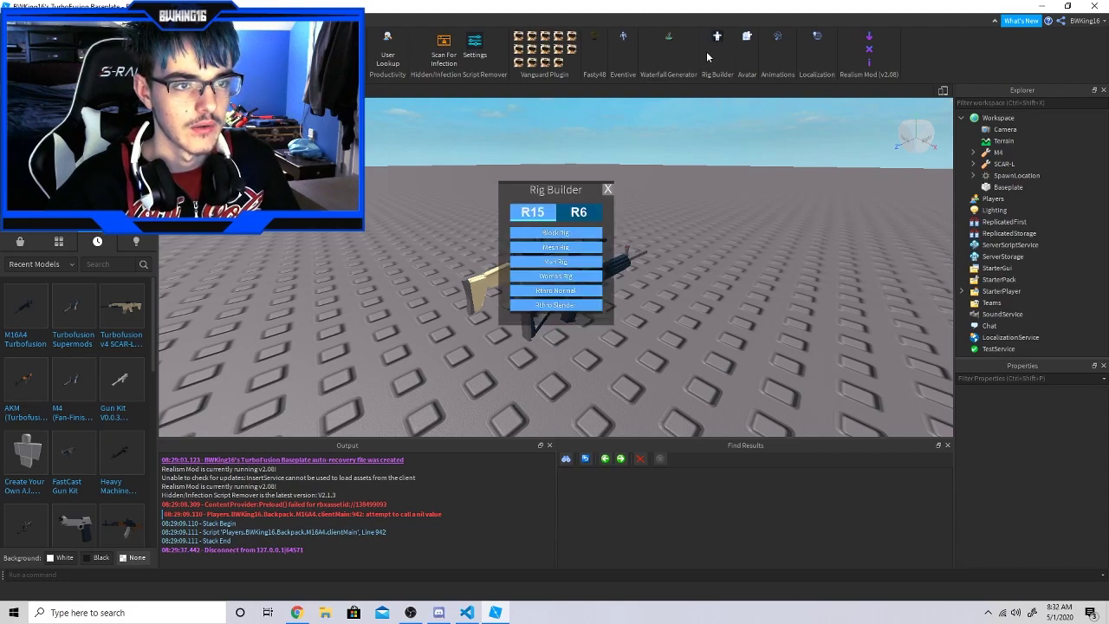
left_click(579, 212)
left_click(555, 232)
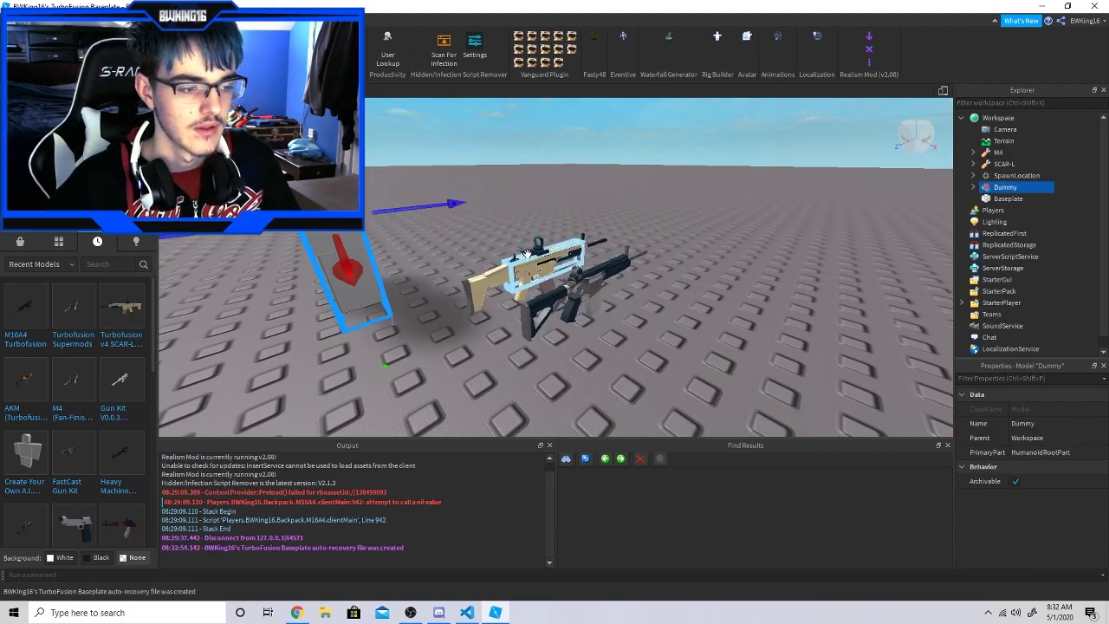
key("f")
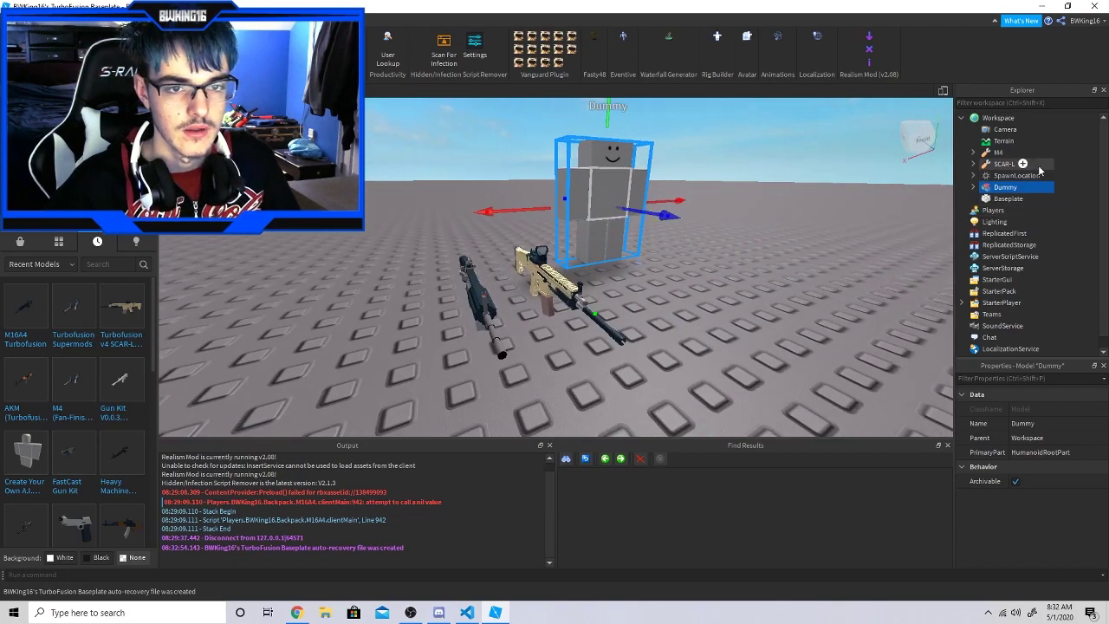
Move the M4 and SCAR-L into StarterPack and start a playtest.
left_click(1004, 164)
left_click_drag(998, 161, 983, 293)
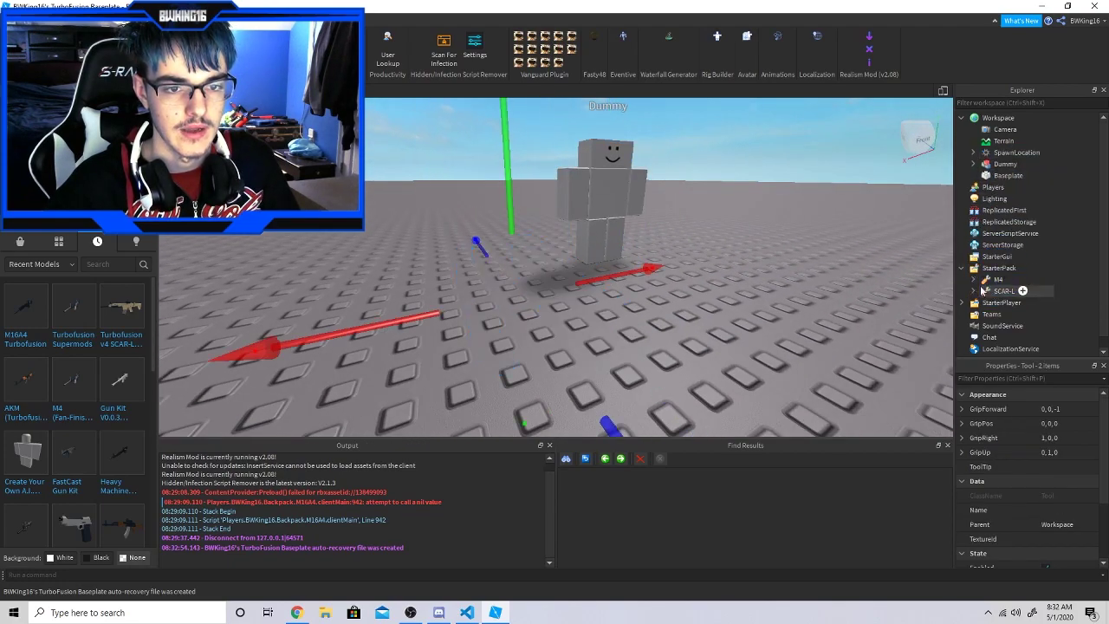
left_click(564, 121)
left_click(48, 23)
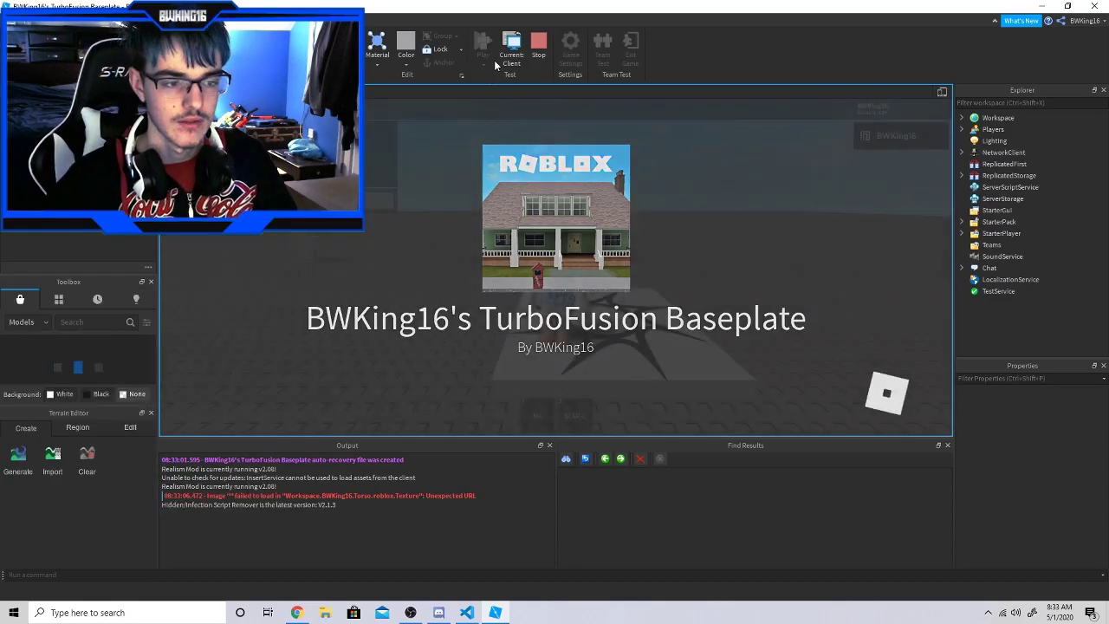
Swap between the M4 and SCAR-L and fire the SCAR-L twice at the Dummy.
key("2")
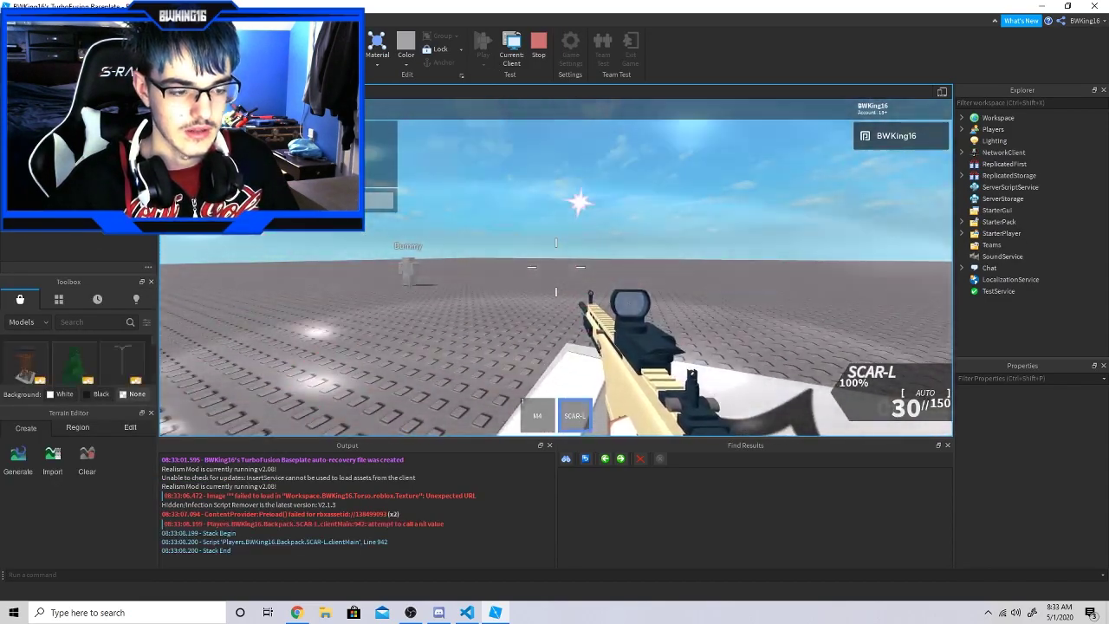
key("1")
key("2")
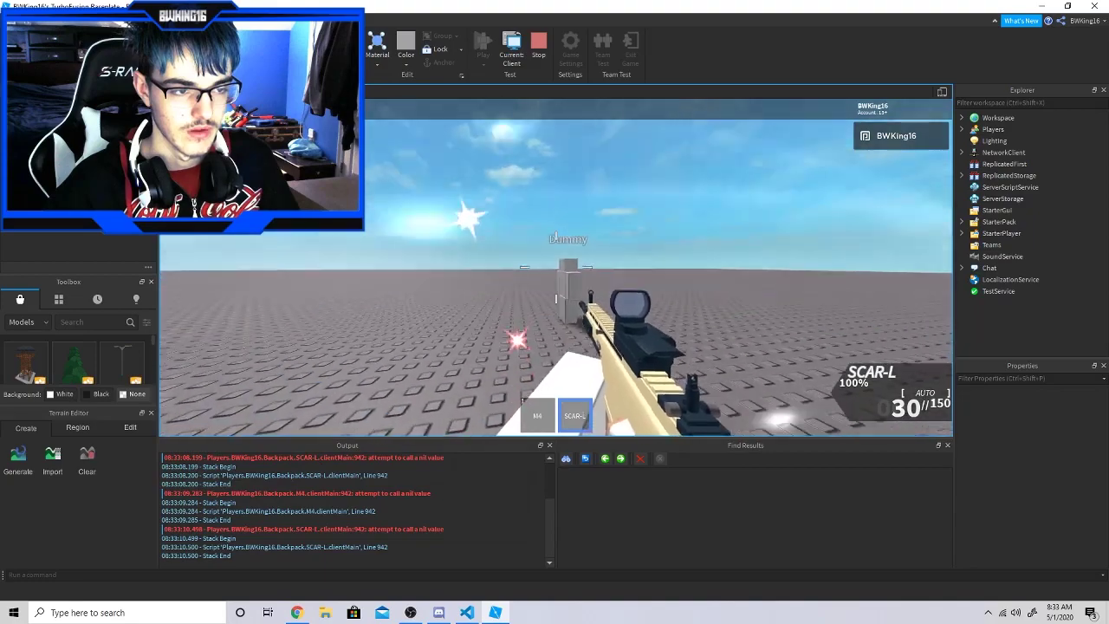
left_click(556, 266)
left_click(556, 288)
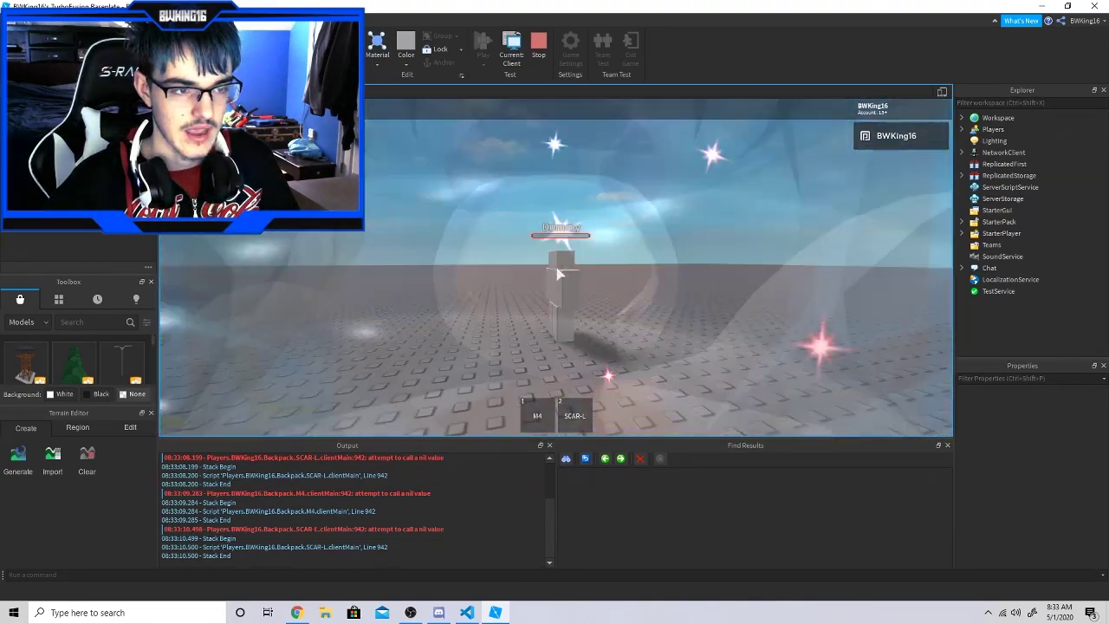
Check the server view, return to the client, walk toward the Dummy, and stop the test.
left_click(511, 48)
right_click_drag(596, 205, 555, 258)
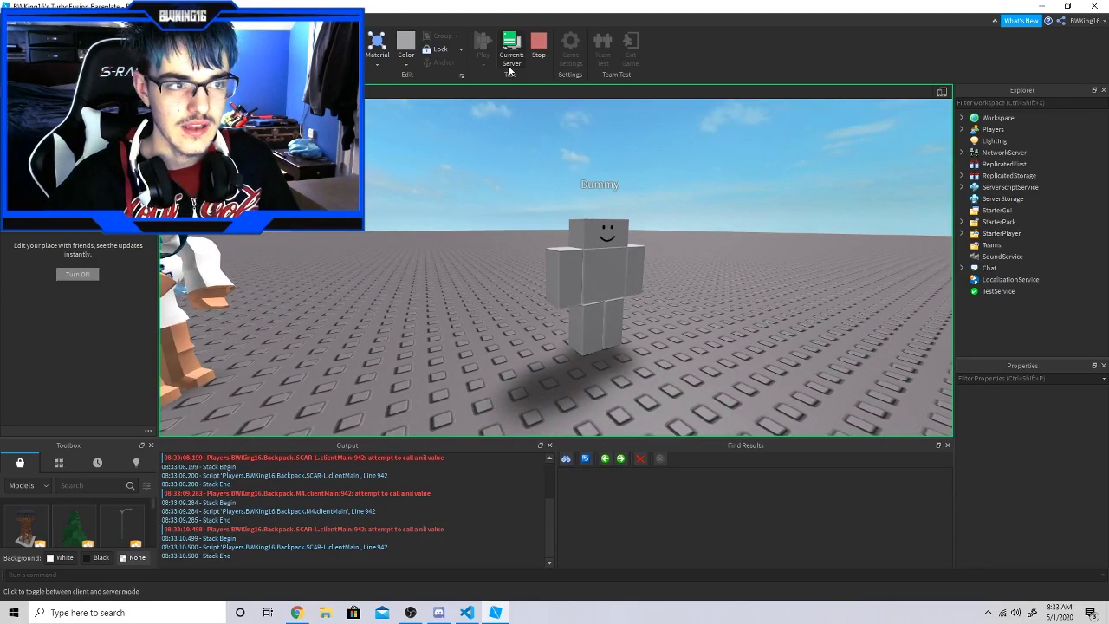
left_click(511, 49)
right_click_drag(556, 267, 556, 273)
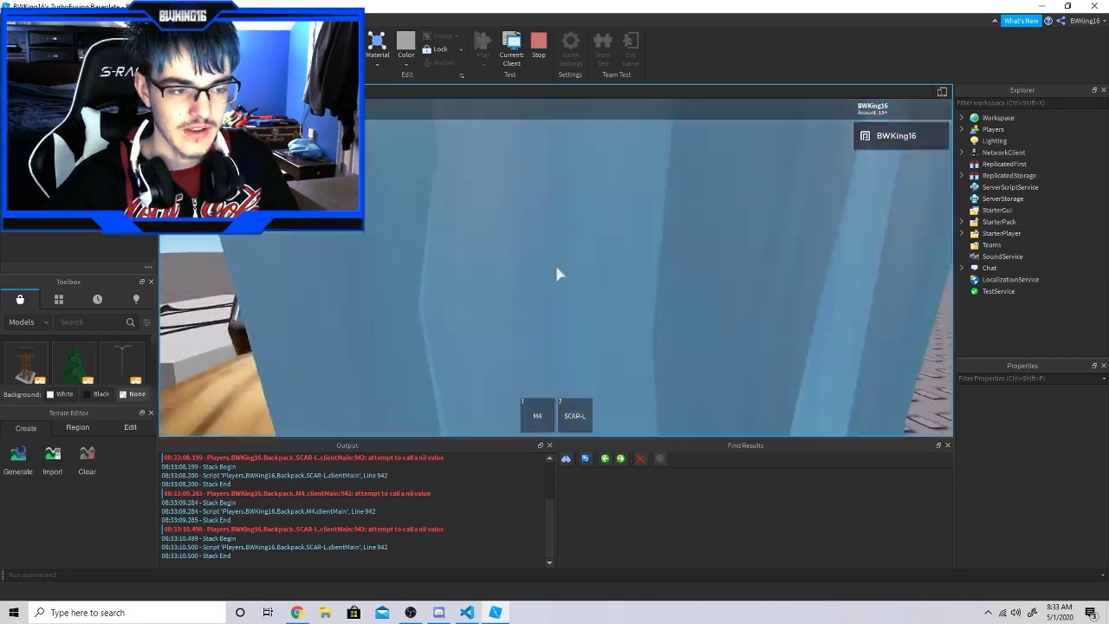
key("w")
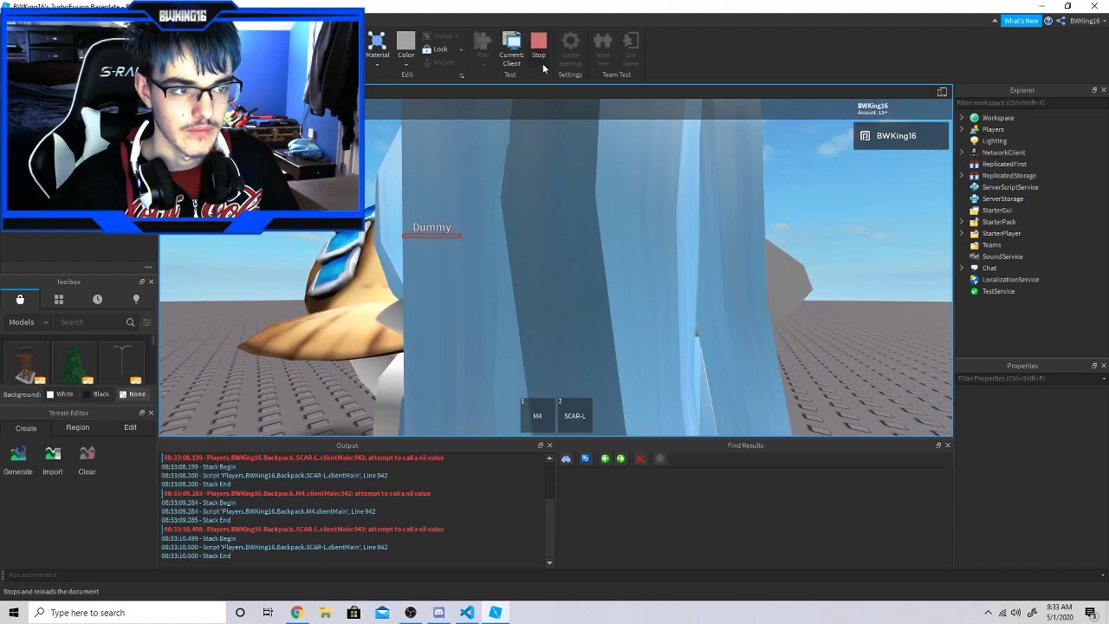
left_click(538, 58)
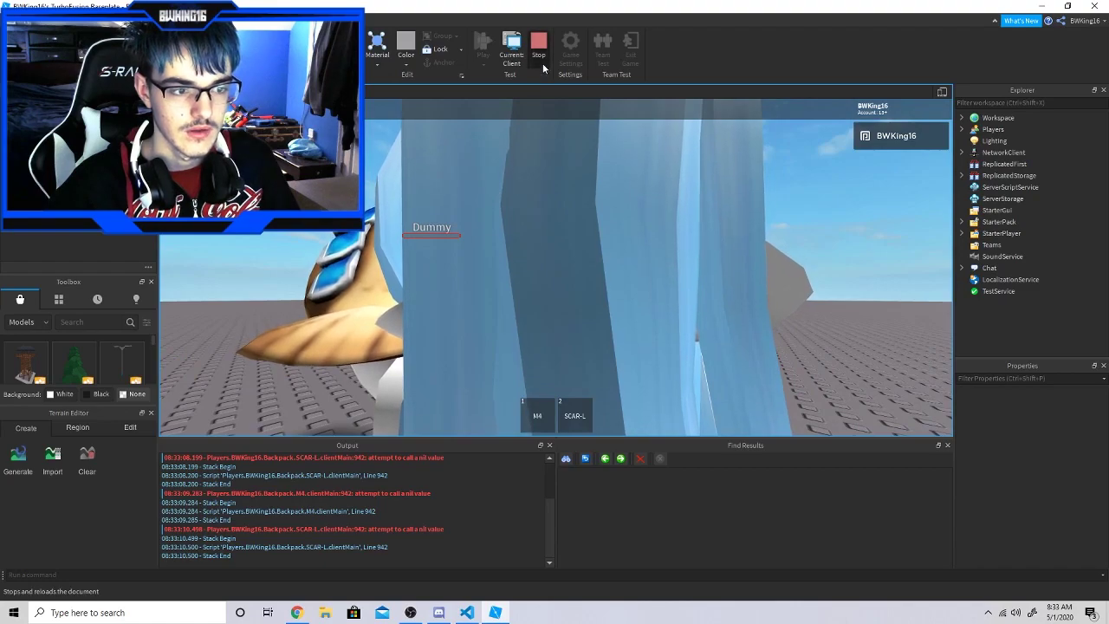
Move the M4 and SCAR-L from StarterPack into Workspace.
left_click(1003, 291)
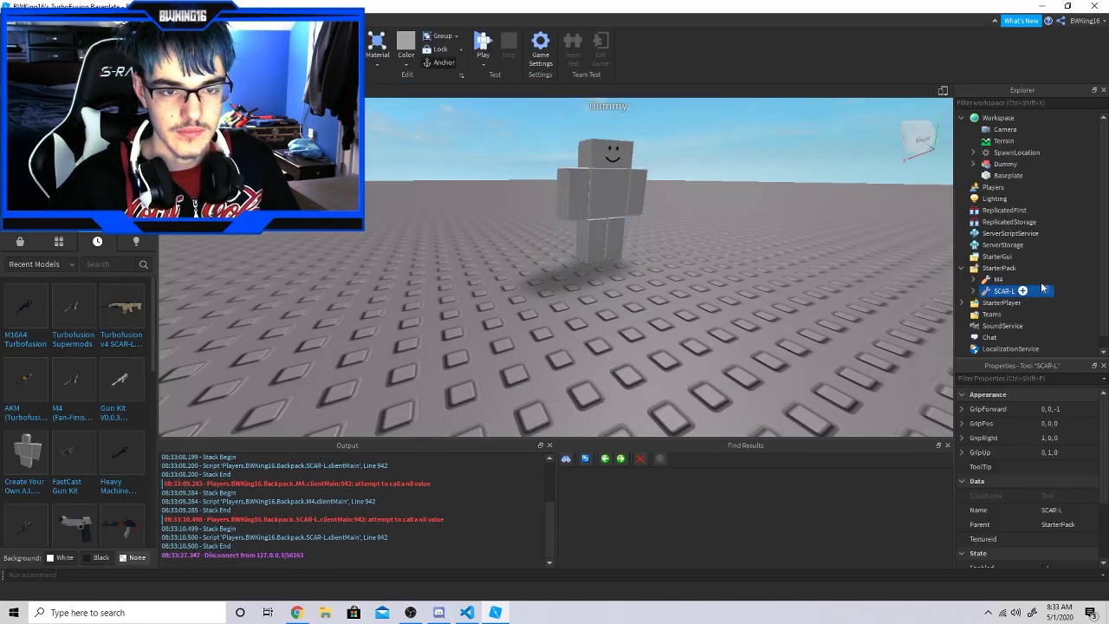
left_click_drag(1000, 281, 997, 118)
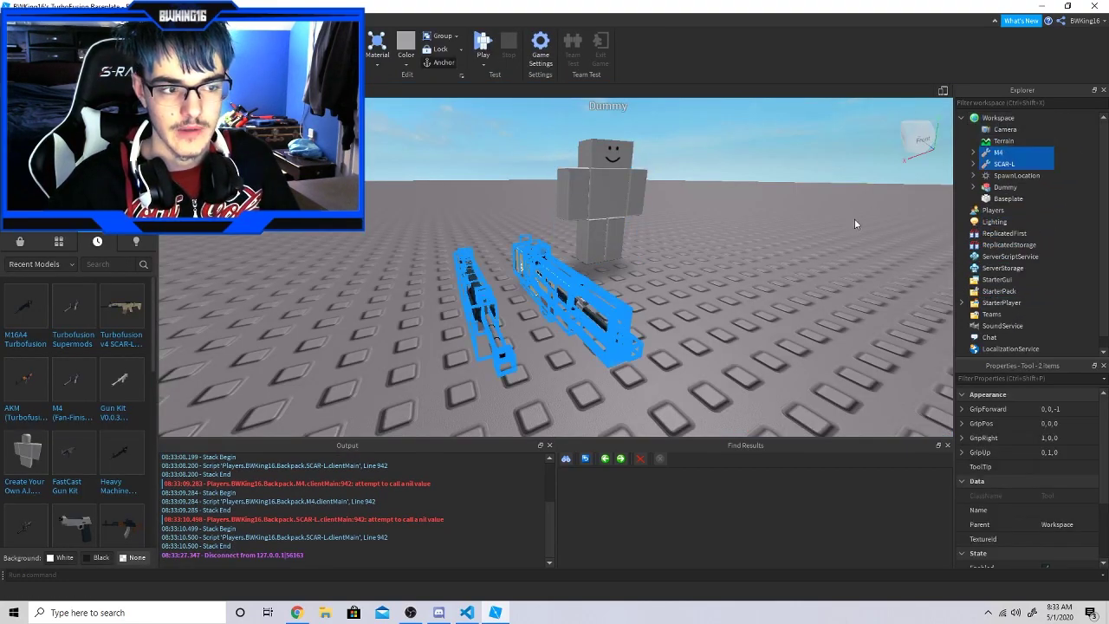
left_click(839, 227)
scroll(840, 227, "up", 5)
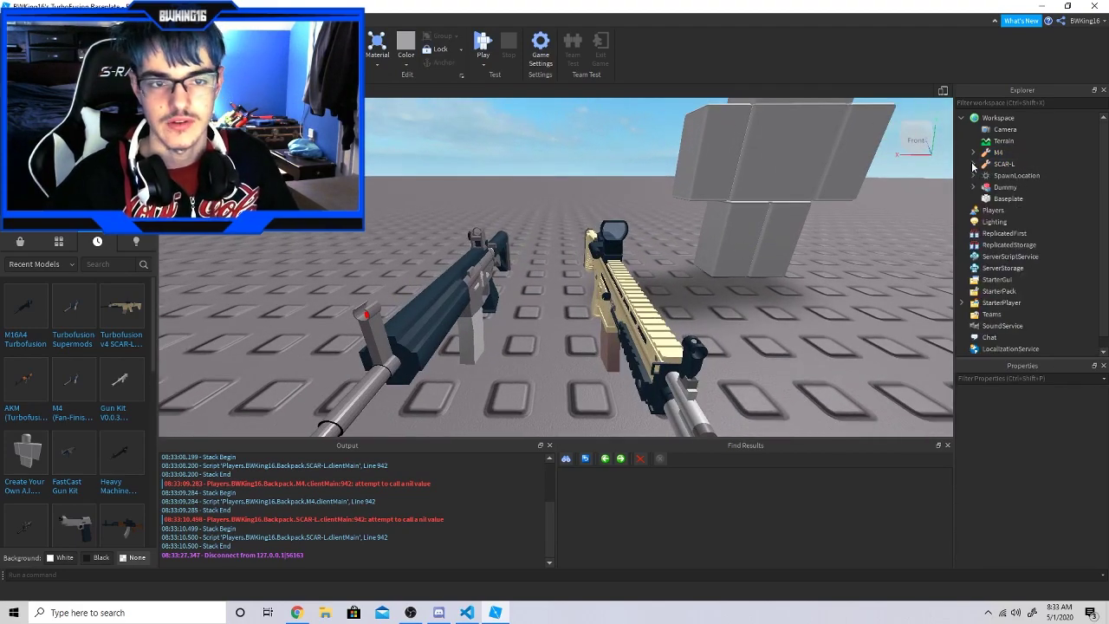
Select the M4's Weld, serverMain and clientMain and copy them.
left_click(985, 153)
left_click(975, 152)
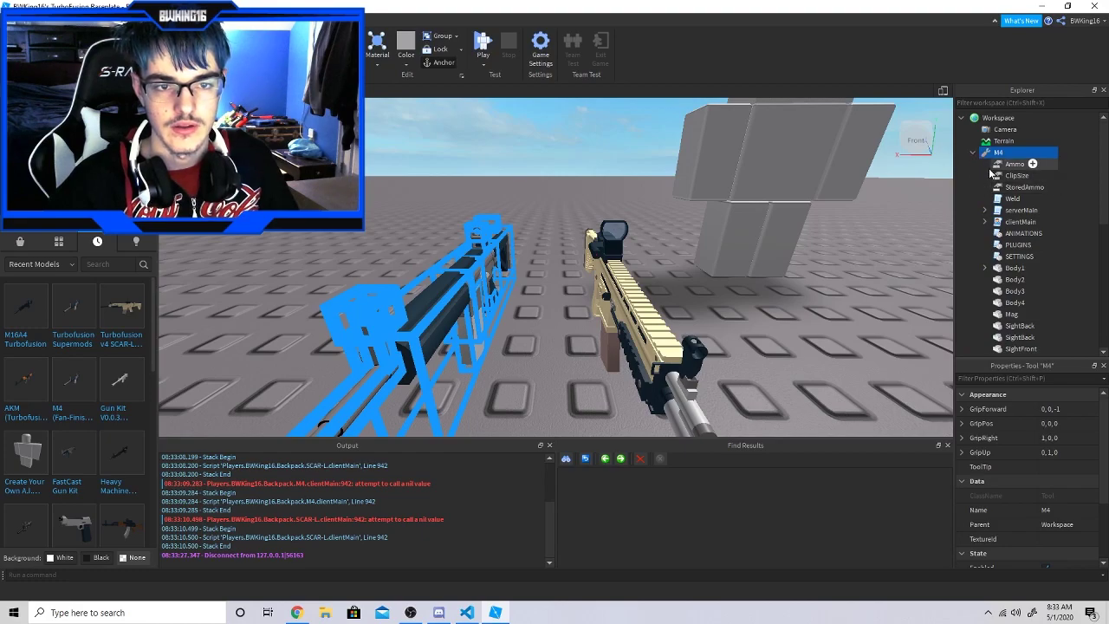
left_click(993, 165)
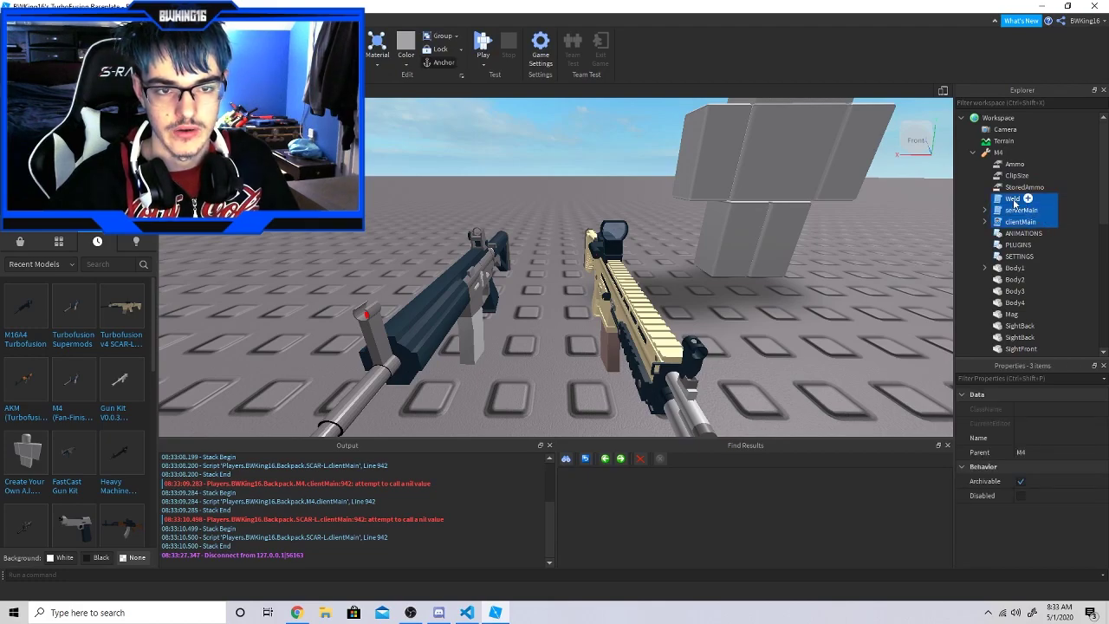
right_click(997, 204)
key("Escape")
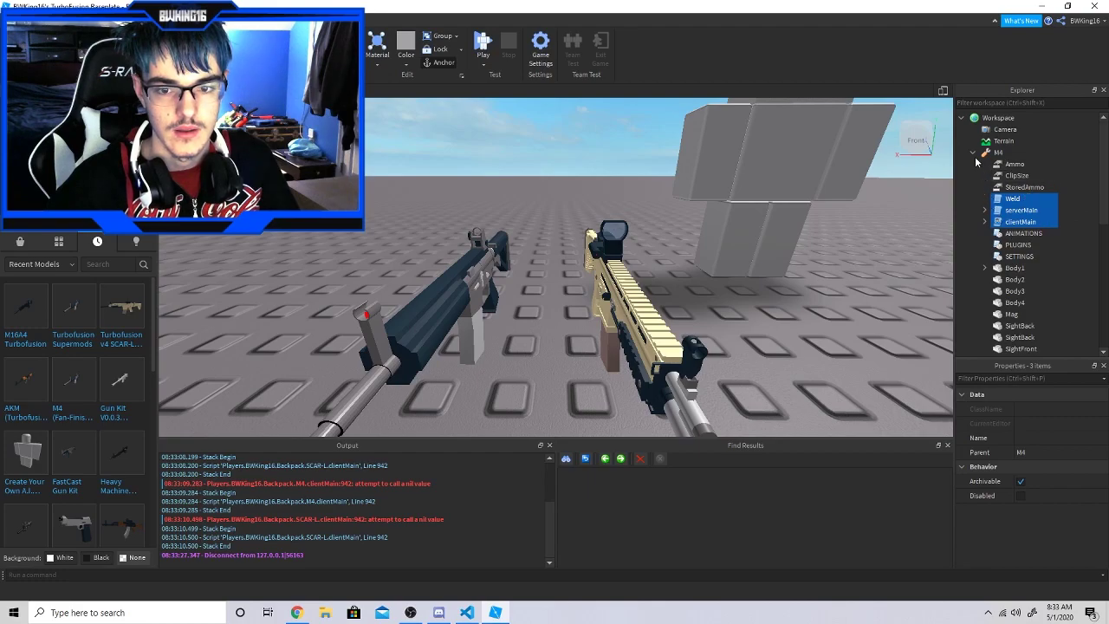
left_click(974, 152)
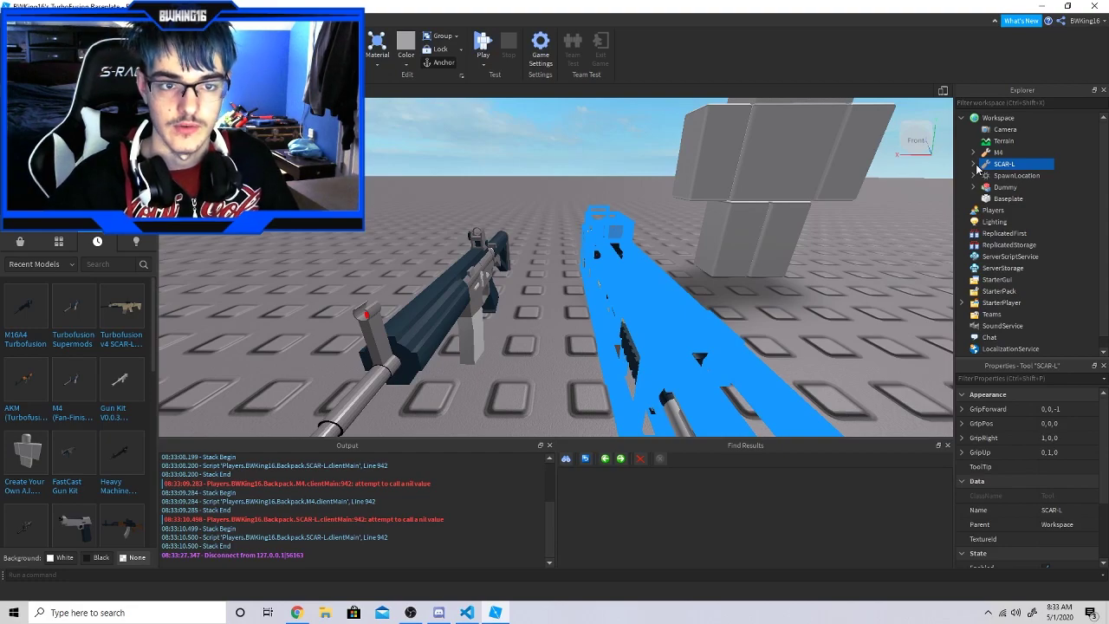
Remove the SCAR-L's original serverMain and clientMain and replace them with the M4's copies.
left_click(974, 163)
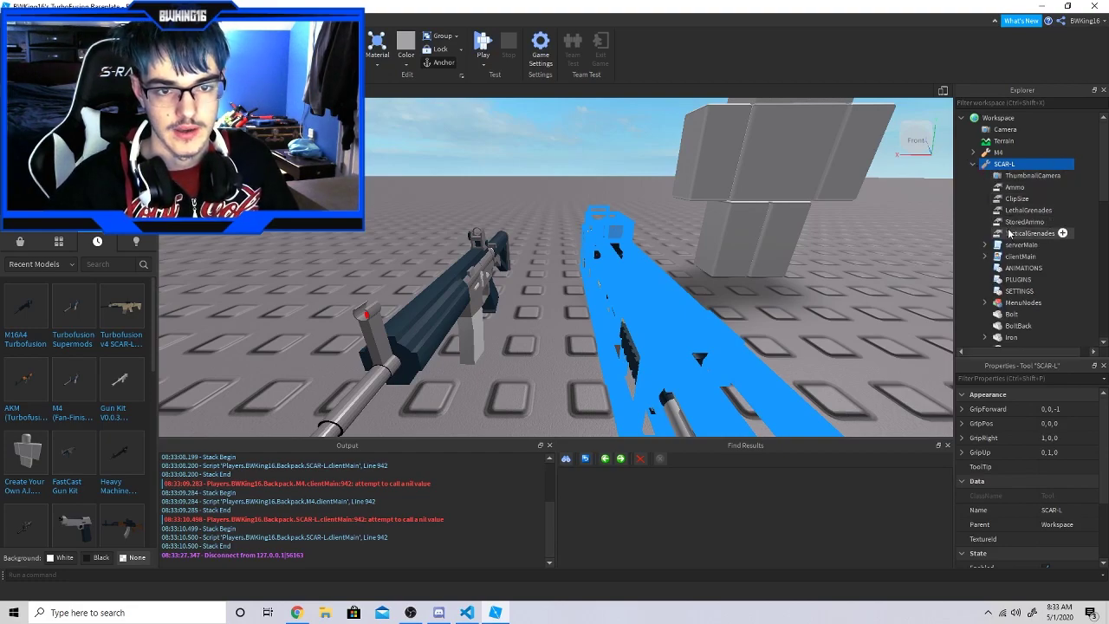
left_click(1063, 256)
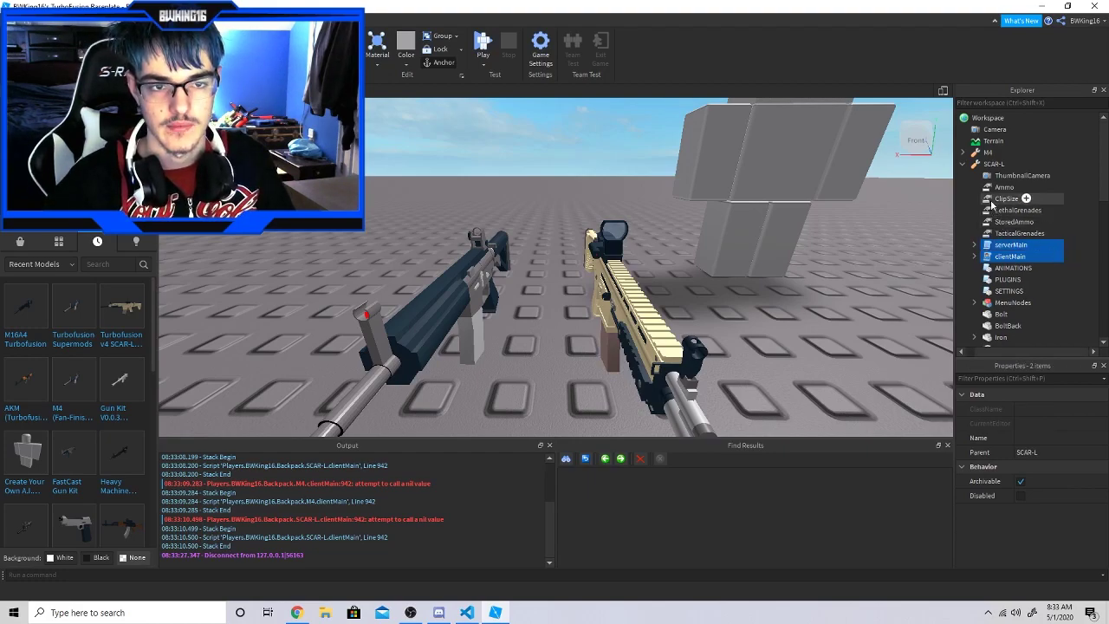
left_click_drag(990, 191, 996, 164)
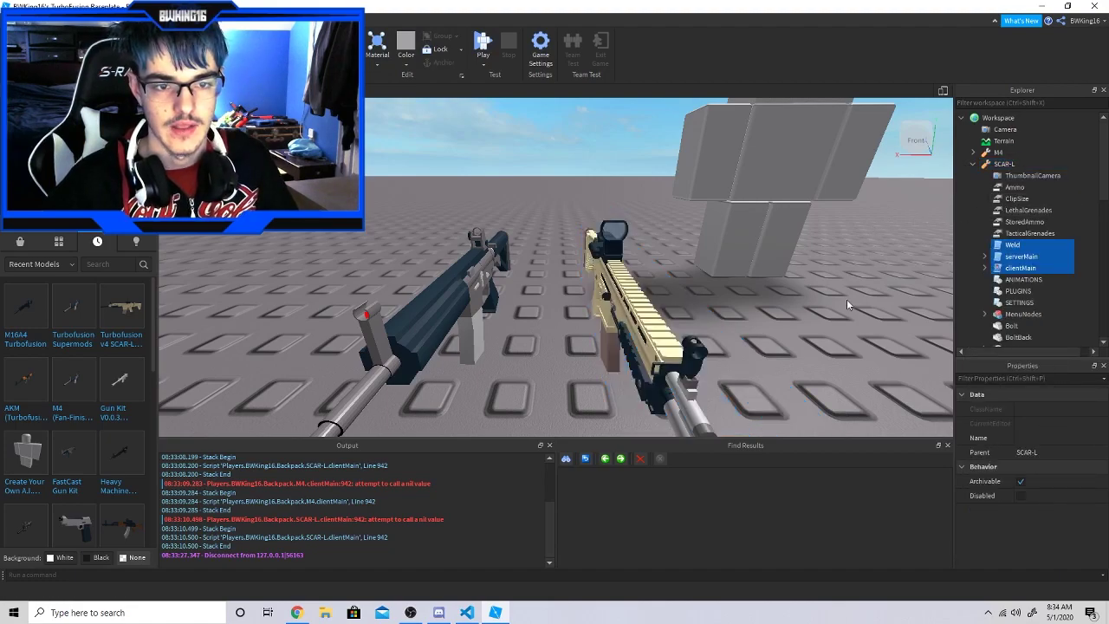
left_click(1003, 164)
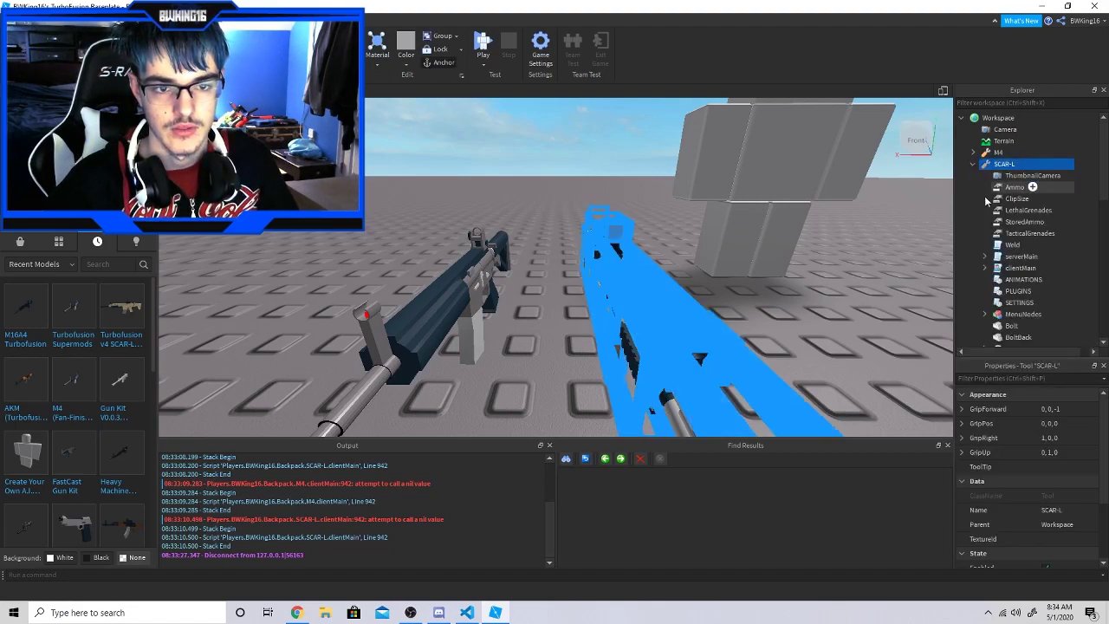
mouse_move(1024, 279)
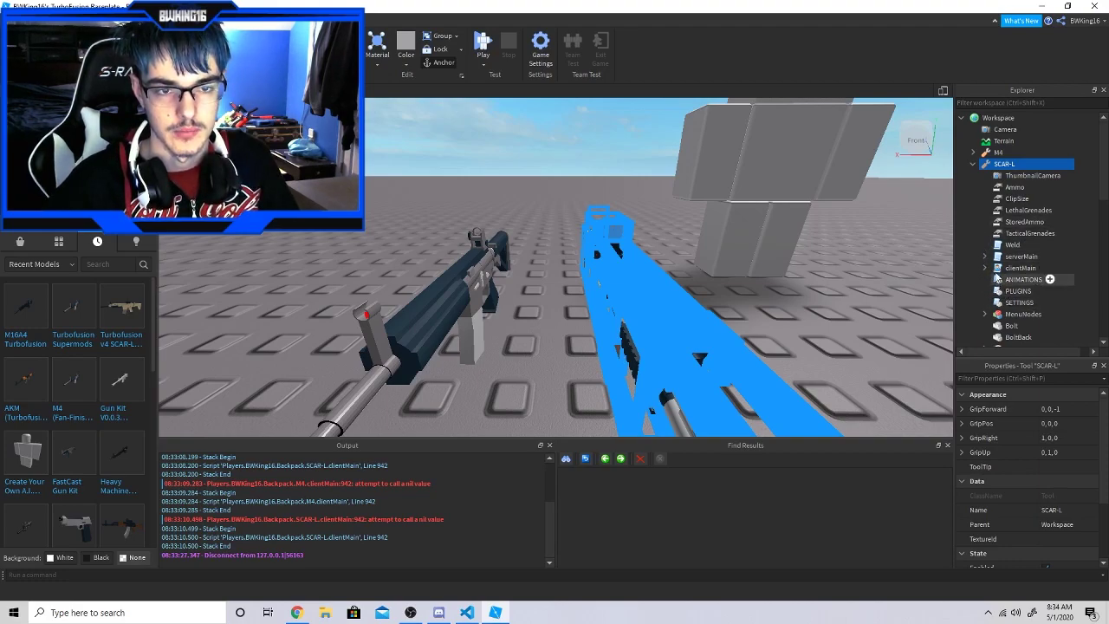
Move the SCAR-L and M4 back into StarterPack.
left_click(973, 164)
left_click_drag(1004, 164, 998, 279)
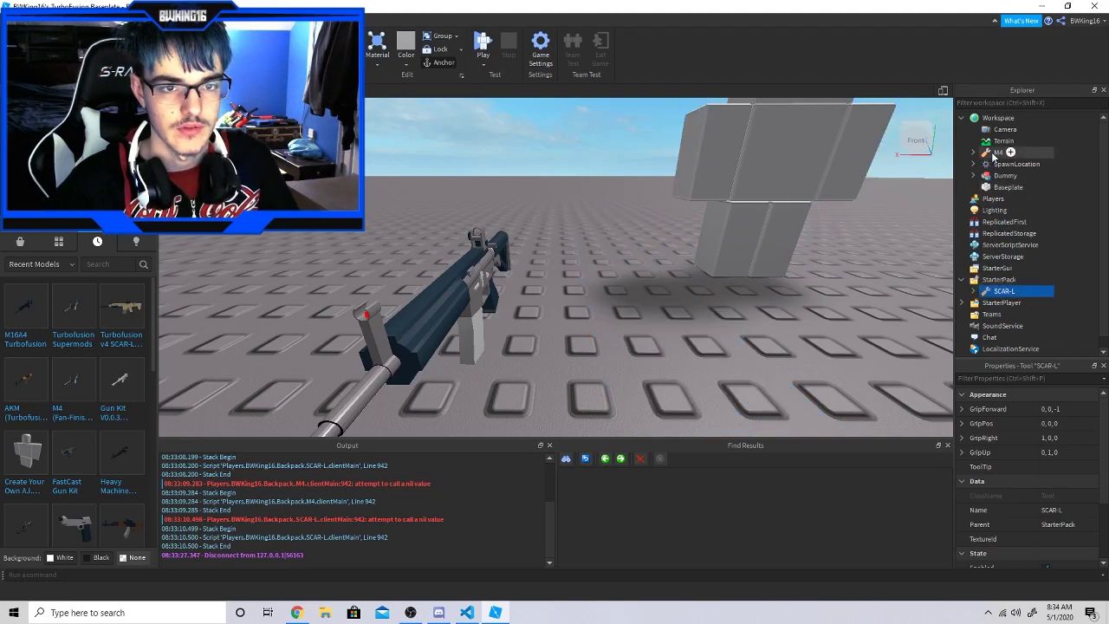
left_click_drag(1009, 152, 999, 279)
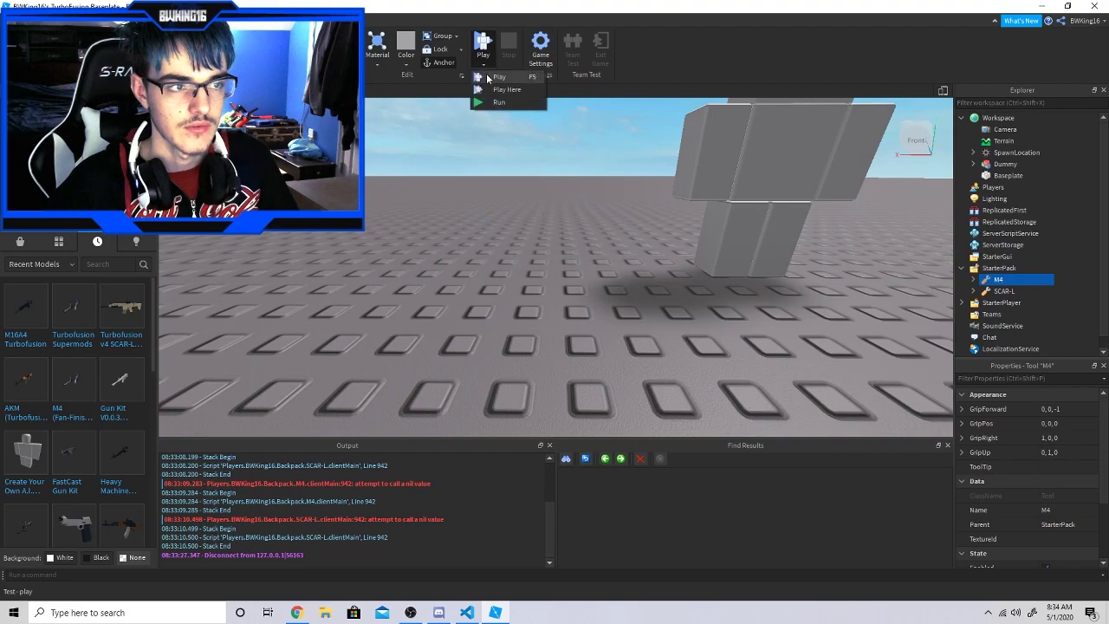
Start a playtest, equip the SCAR-L, and fire repeated rounds at the Dummy.
left_click(488, 79)
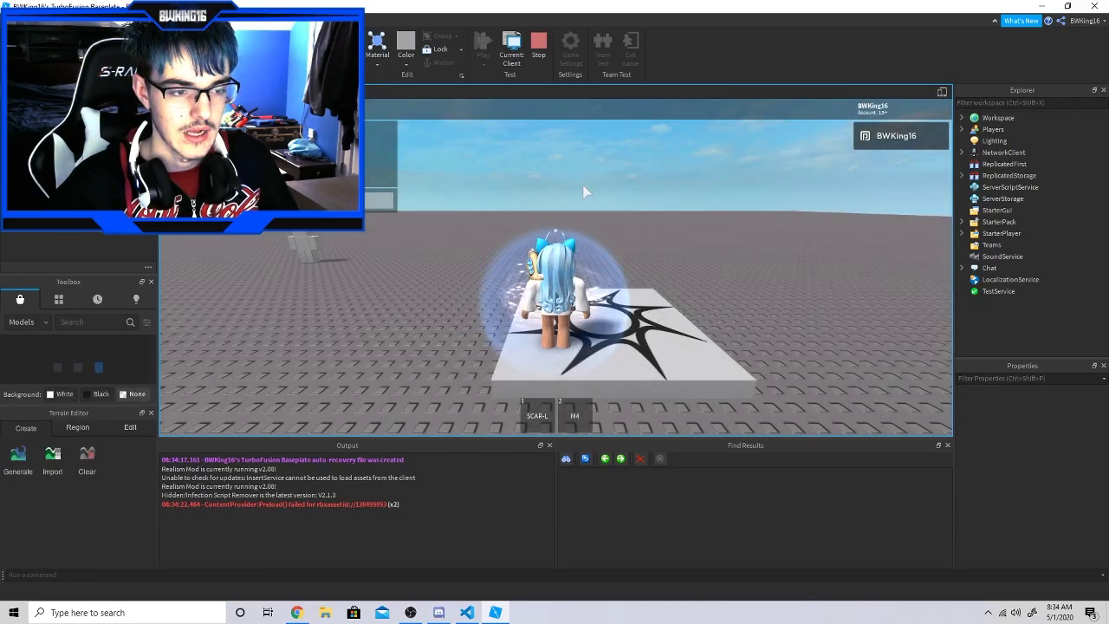
key("1")
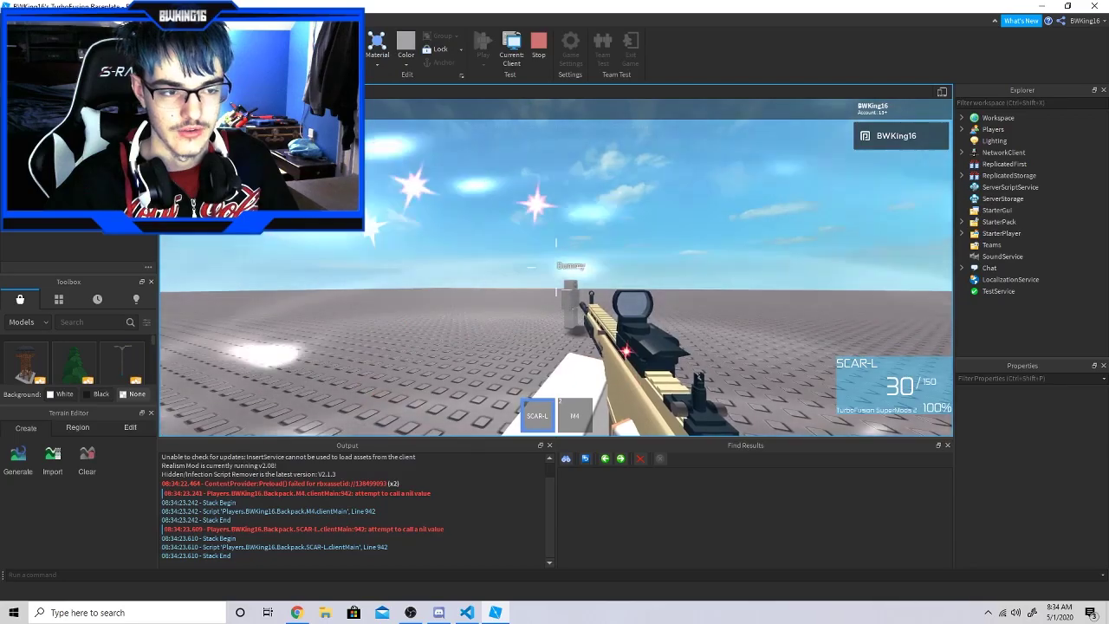
right_click_drag(555, 268, 555, 267)
left_click(555, 268)
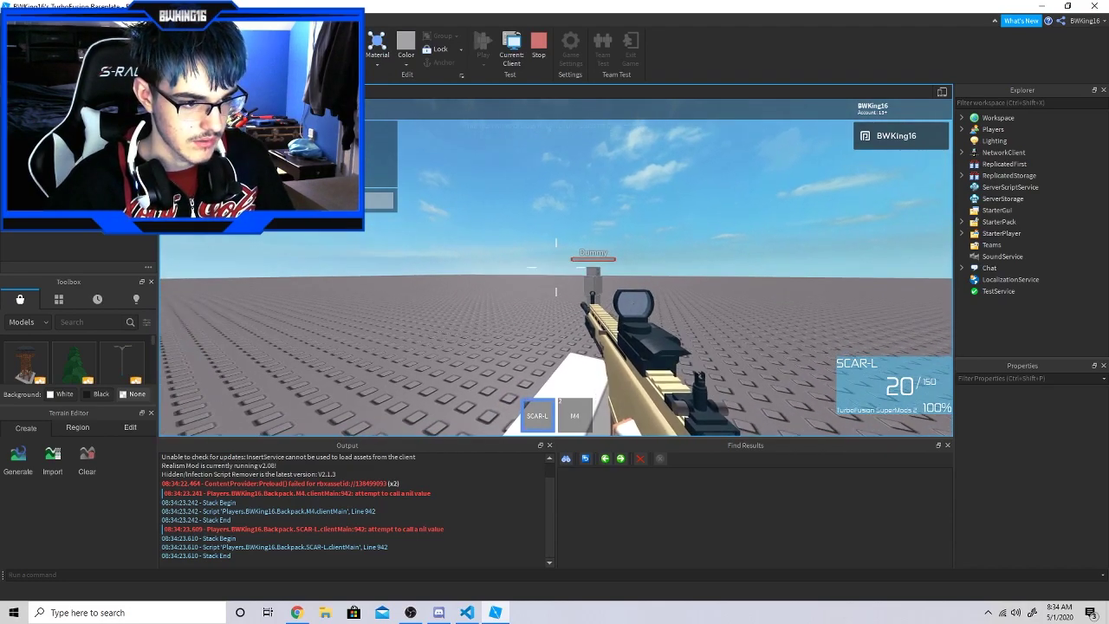
right_click_drag(557, 268, 556, 268)
left_click(556, 268)
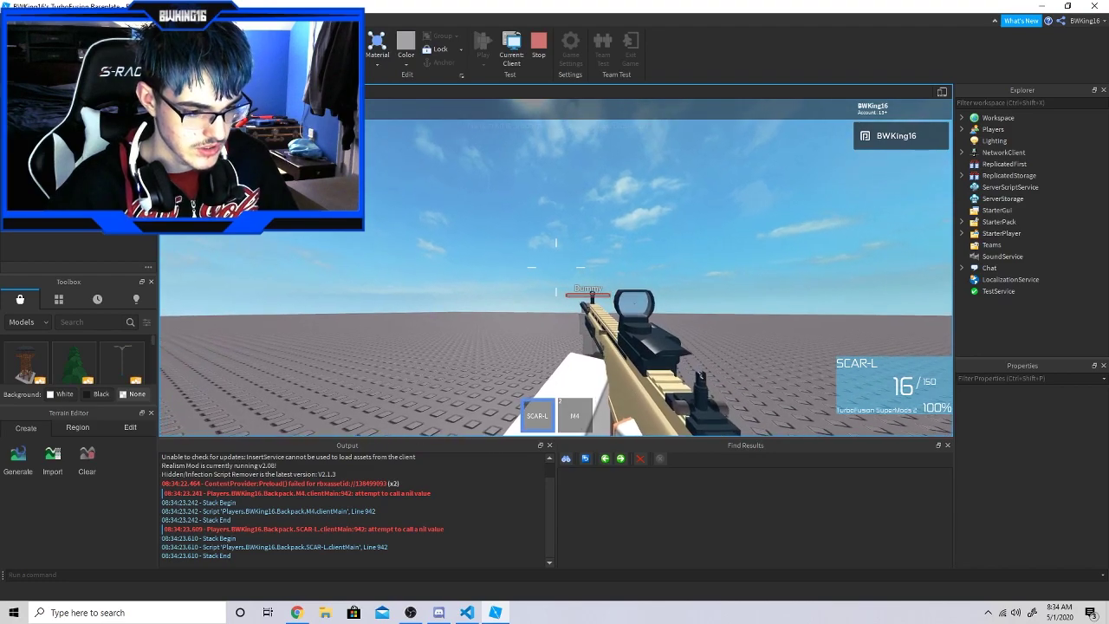
key("grave")
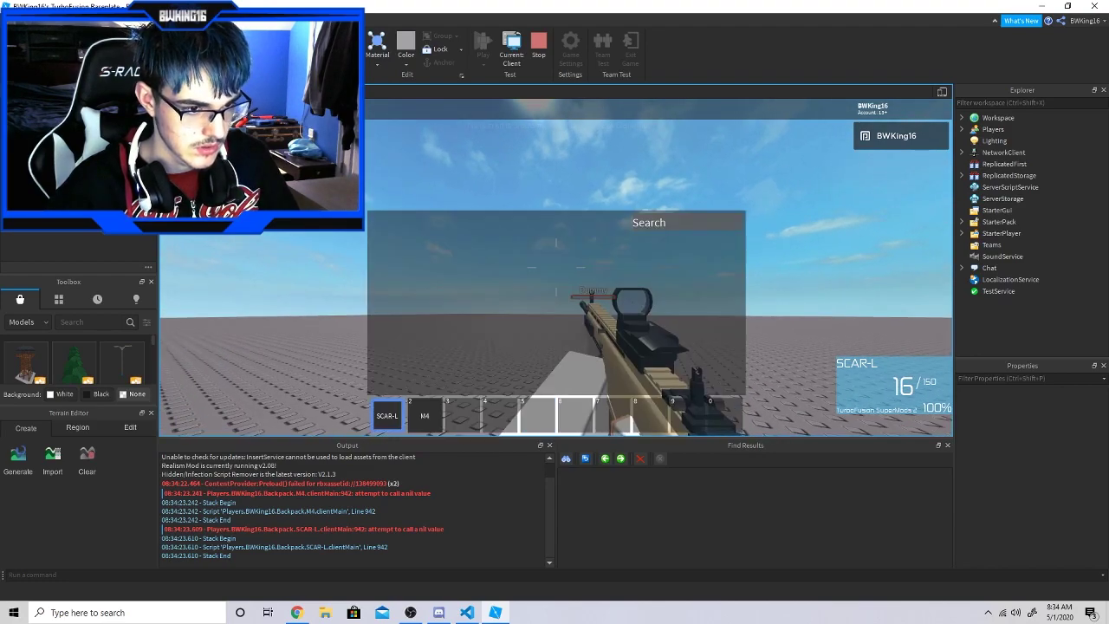
key("grave")
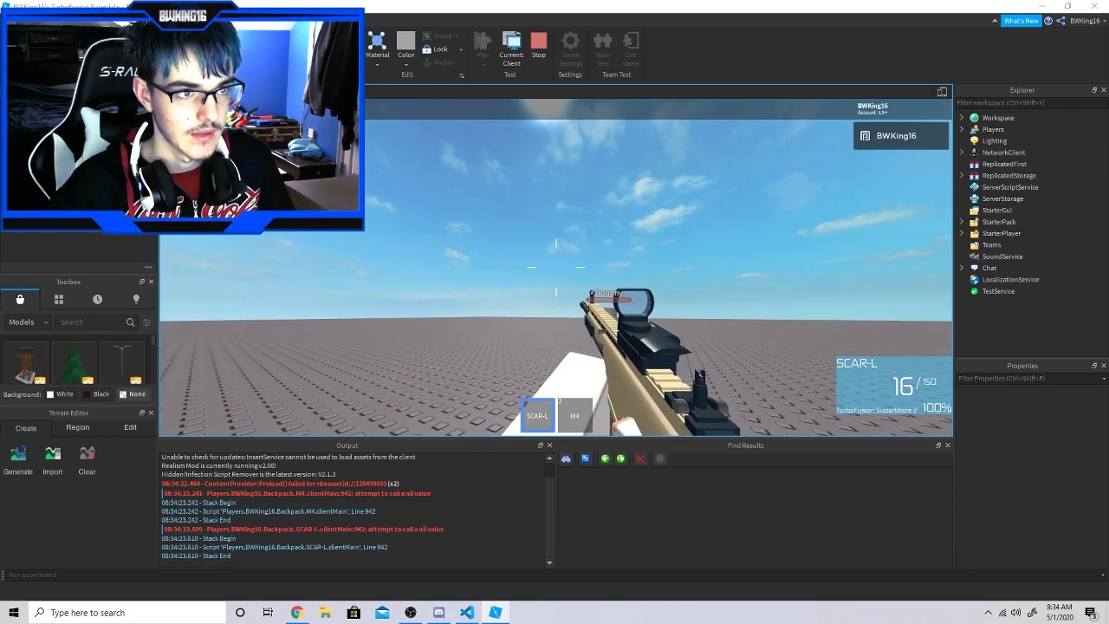
key("super")
In the server view, fly the camera with W and S to frame the player's character.
left_click(511, 50)
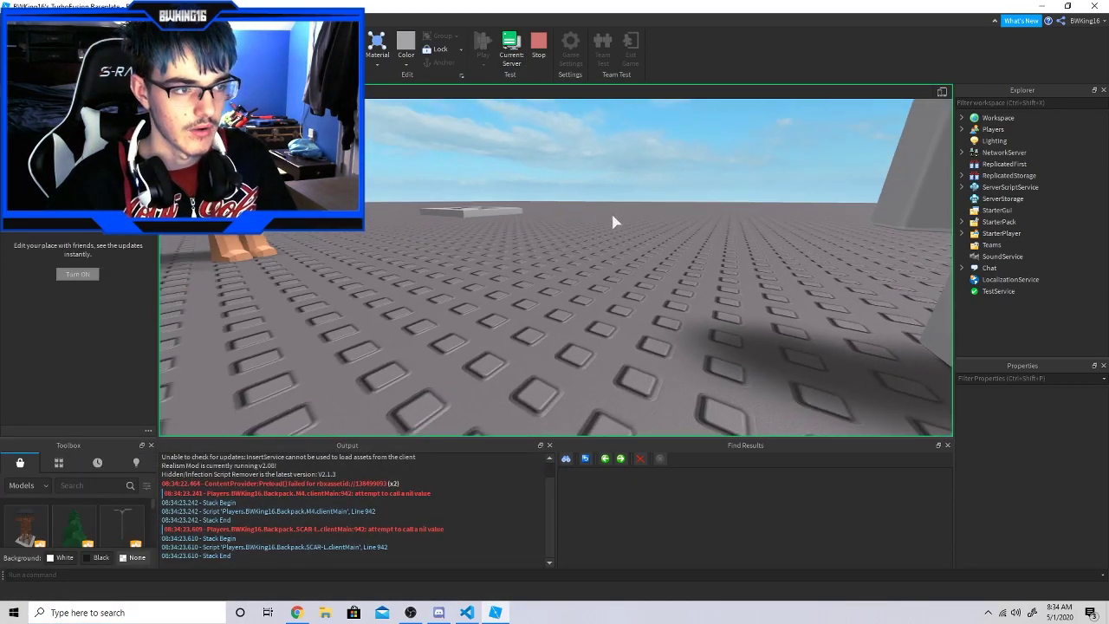
key("w")
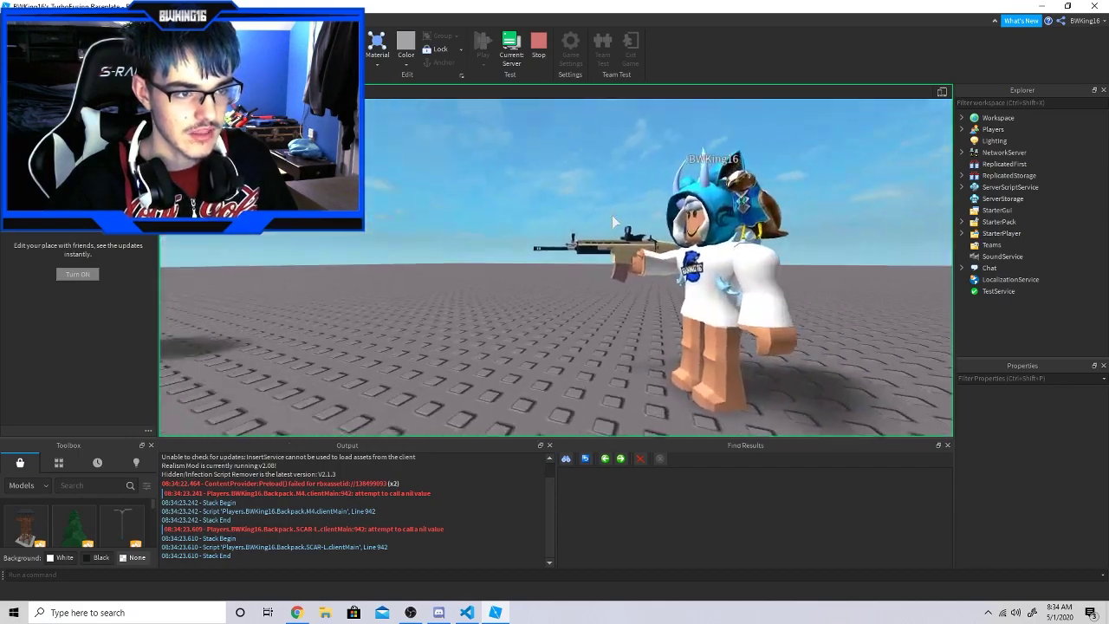
key("s")
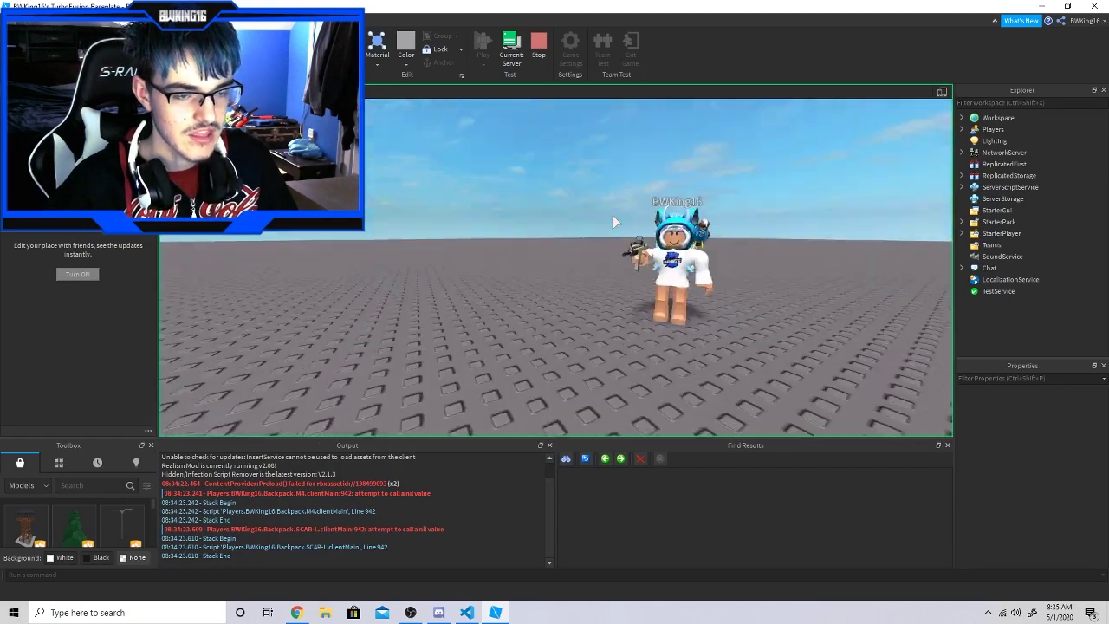
key("w")
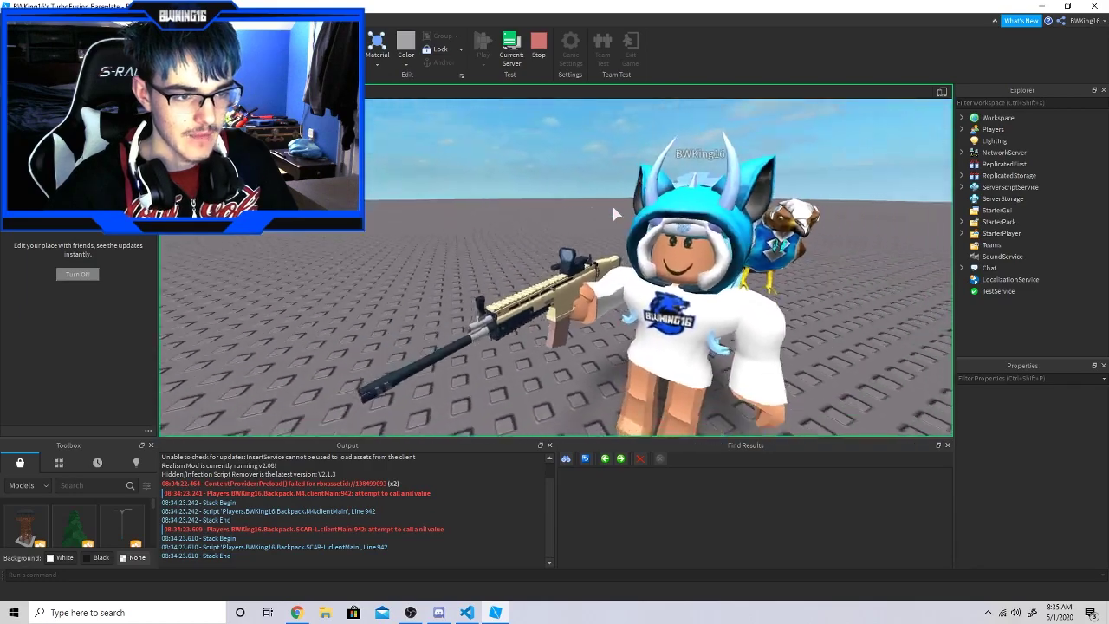
key("w")
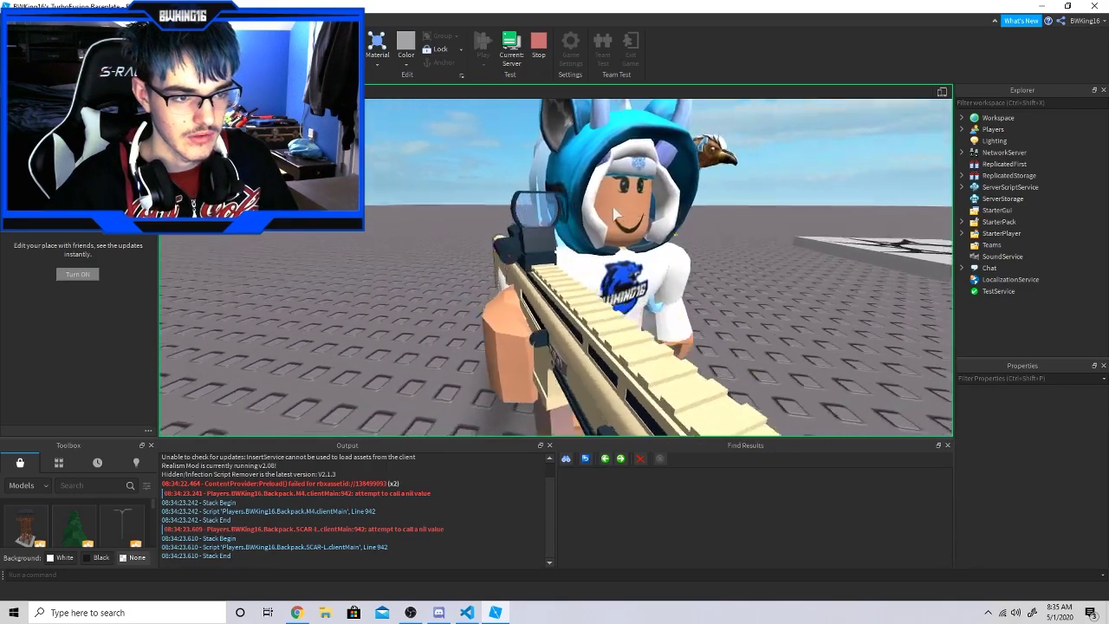
key("s")
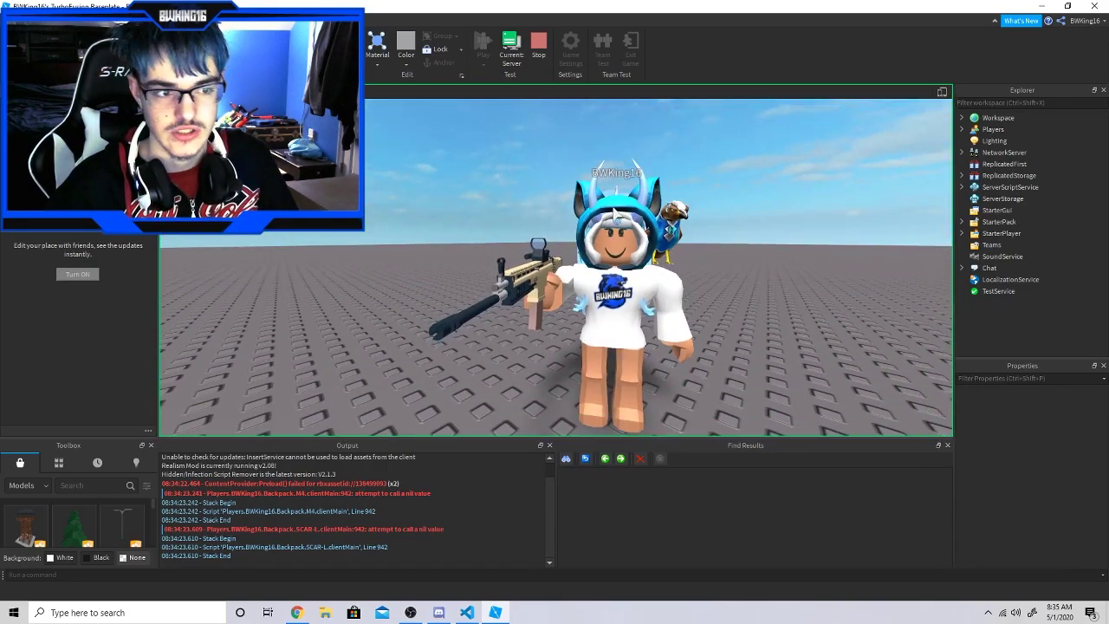
key("s")
Back in the client view, aim and fire the SCAR-L at the Dummy, then holster it.
left_click(512, 52)
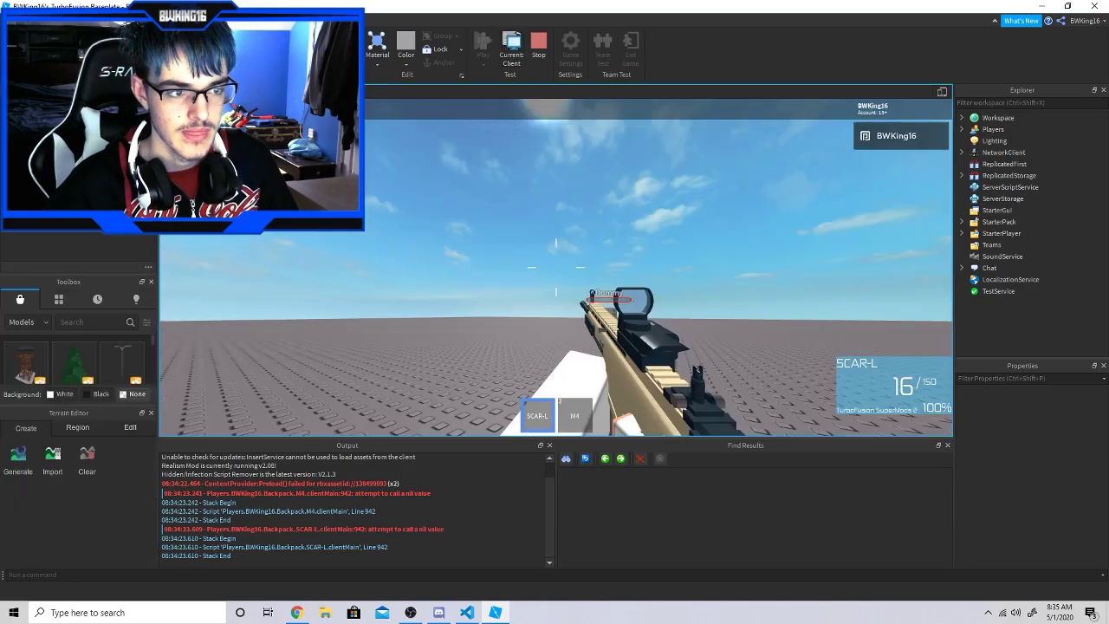
right_click(555, 267)
left_click(555, 266)
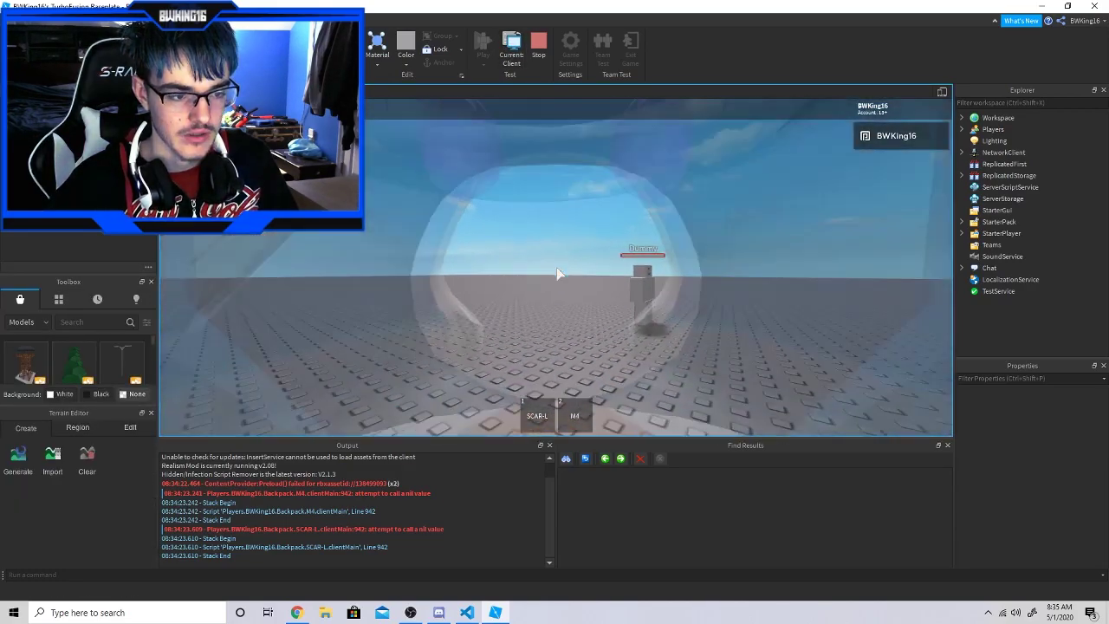
key("w")
left_click(555, 267)
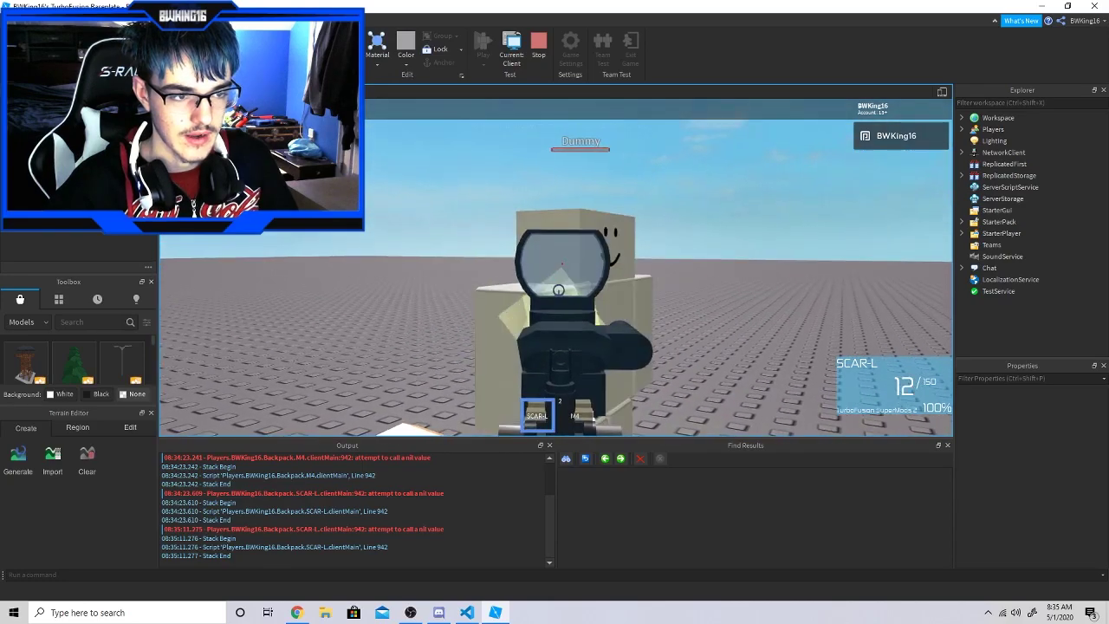
left_click(556, 267)
key("1")
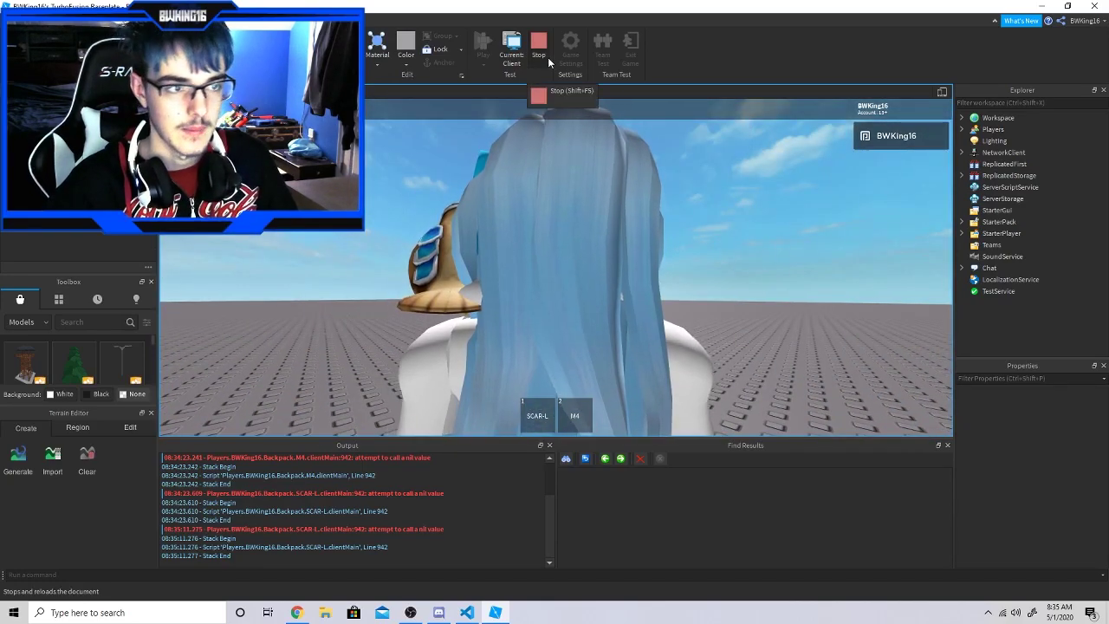
Stop the playtest and move the M4 and SCAR-L into ServerStorage.
left_click(539, 48)
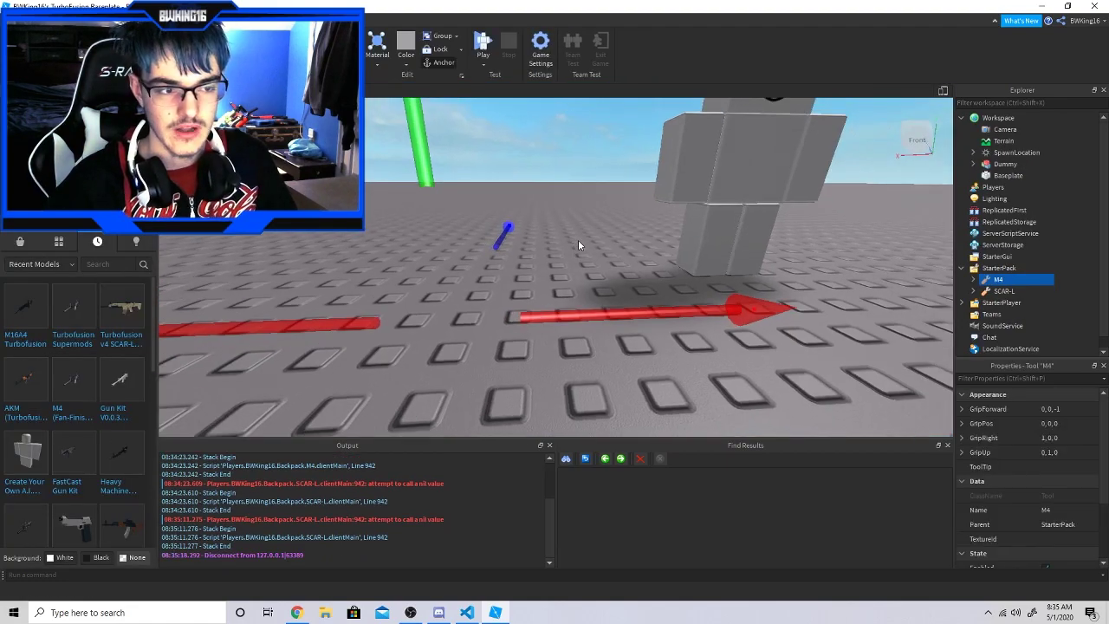
scroll(579, 240, "down", 5)
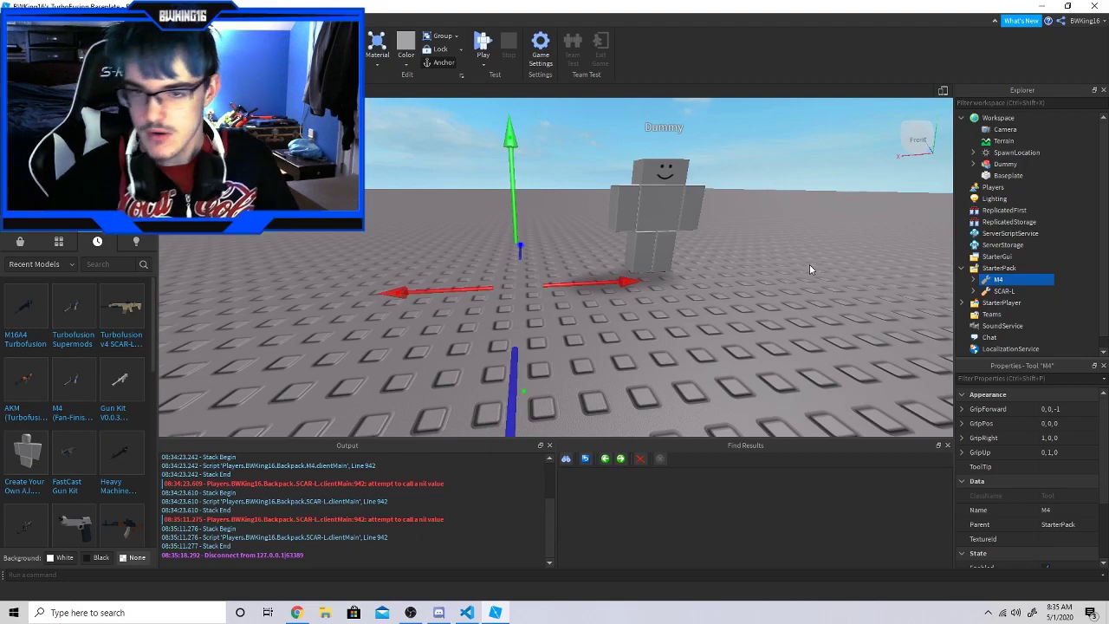
mouse_move(1004, 291)
left_click(1026, 291, "ctrl")
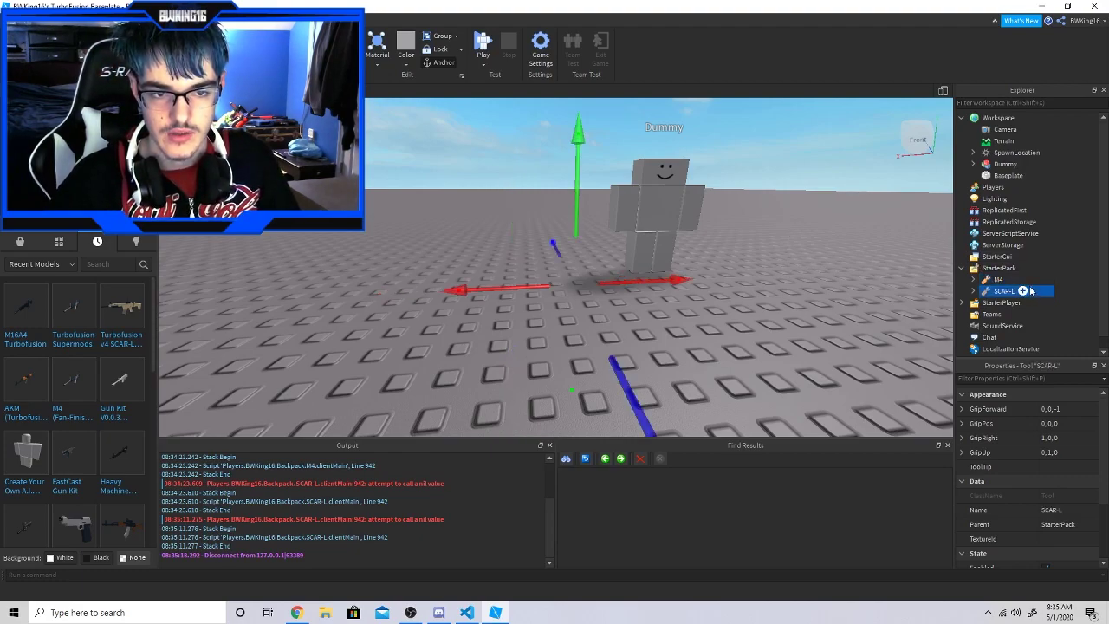
left_click_drag(999, 250, 1001, 246)
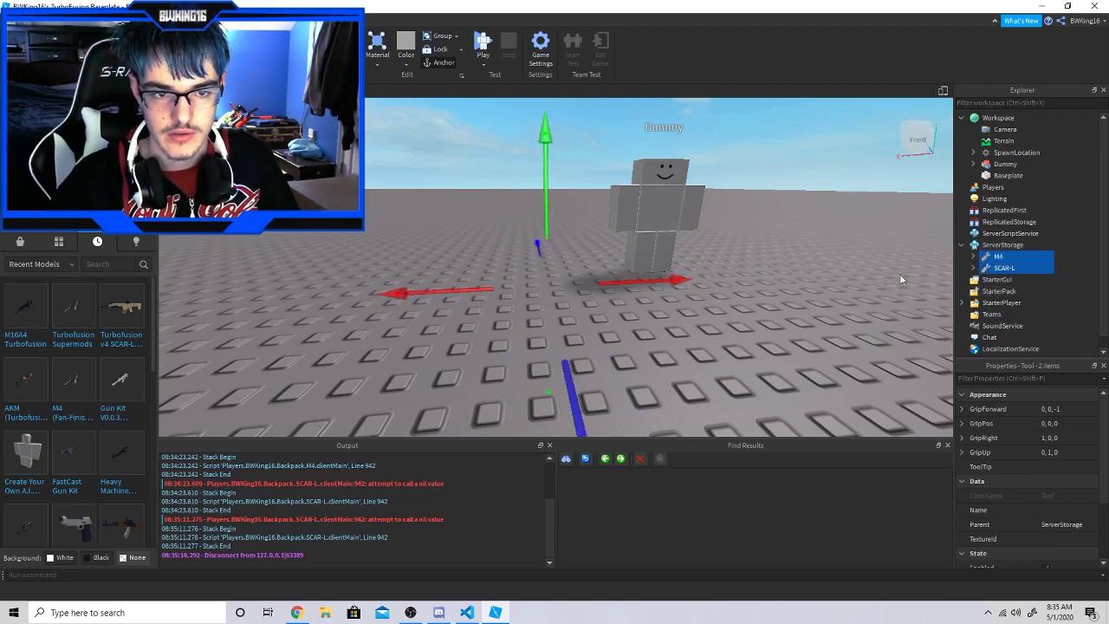
left_click(864, 276)
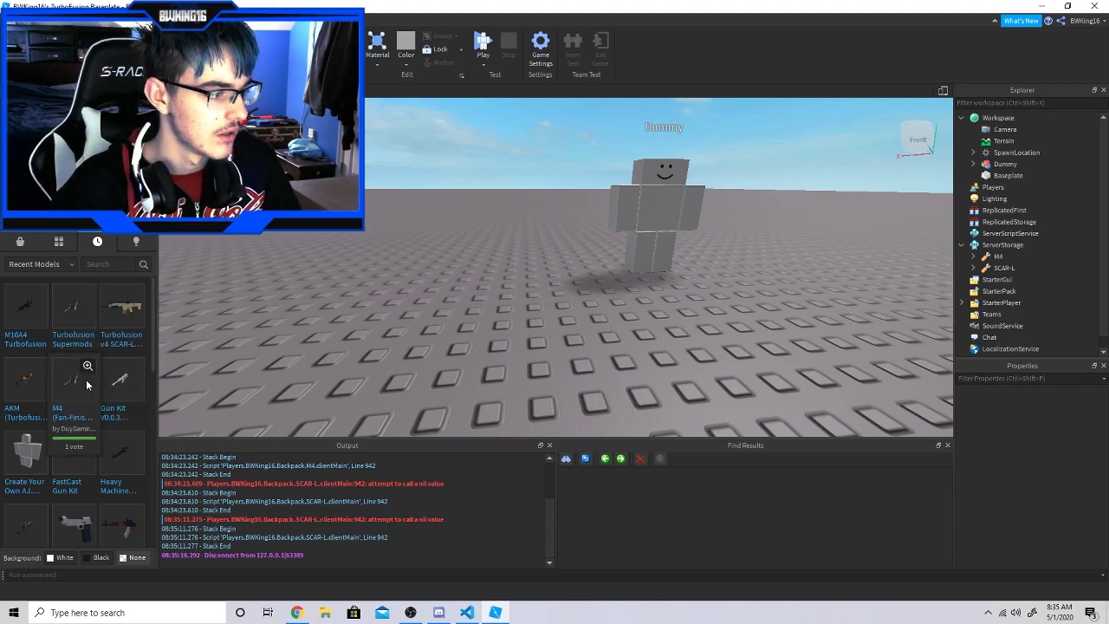
Insert Gun Kit V0.0.3 from My Models and slide it left on the baseplate.
left_click(54, 246)
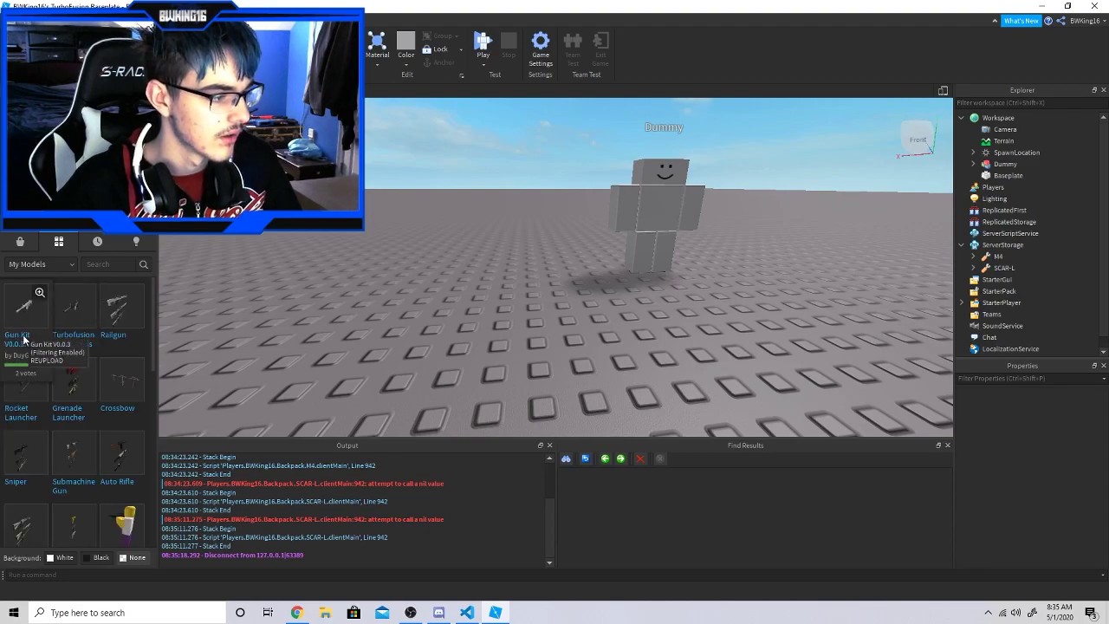
left_click(24, 341)
left_click(590, 319)
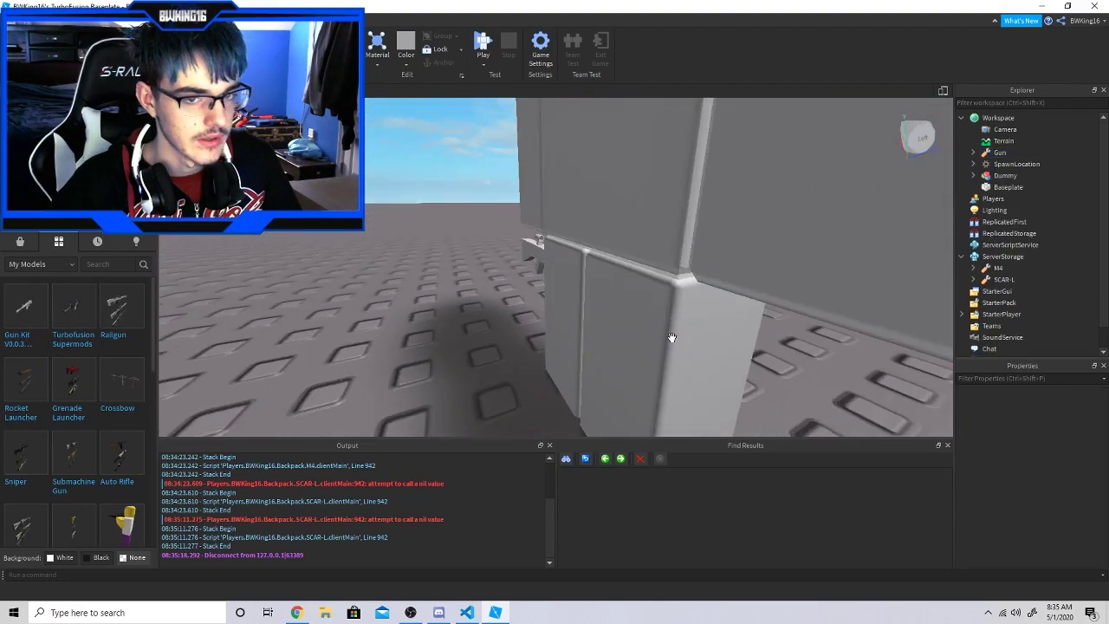
right_click_drag(682, 342, 681, 342)
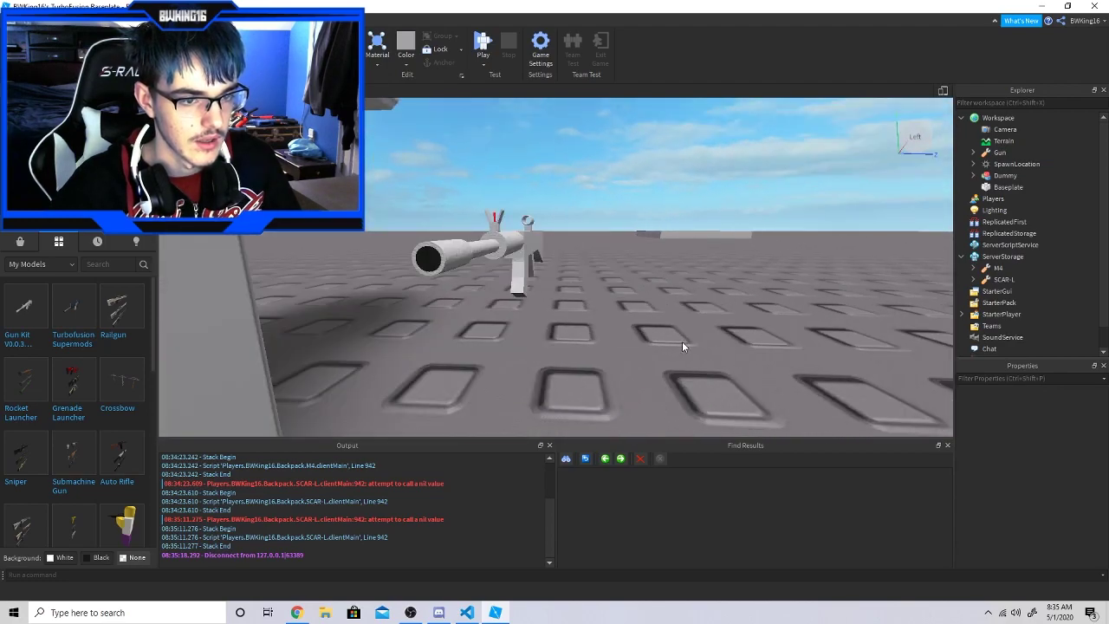
left_click(999, 152)
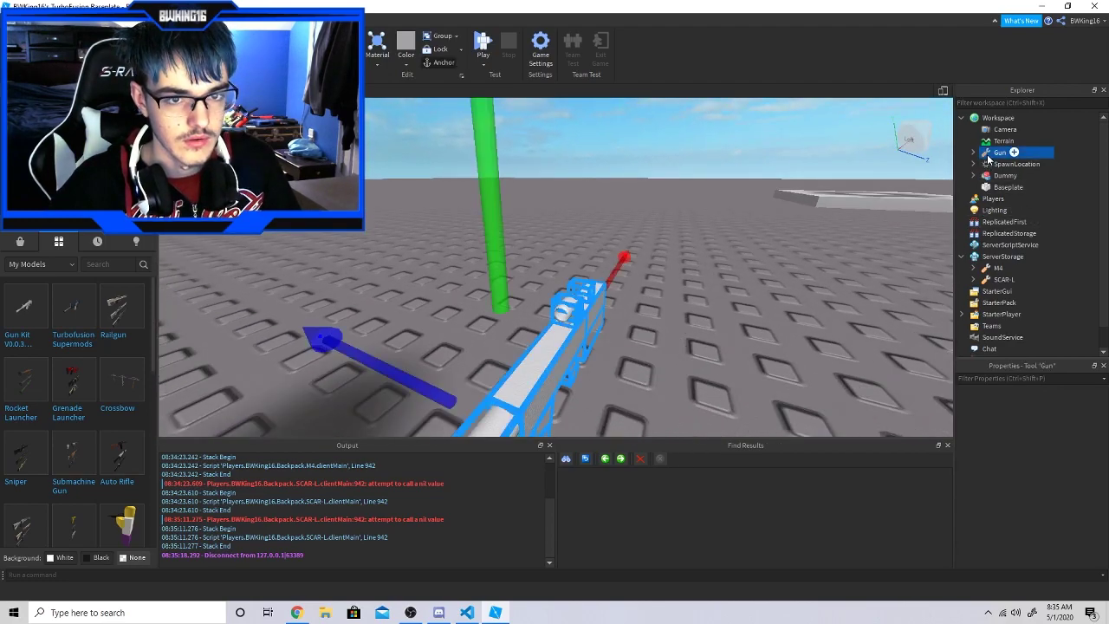
right_click_drag(717, 232, 717, 232)
left_click_drag(481, 333, 343, 316)
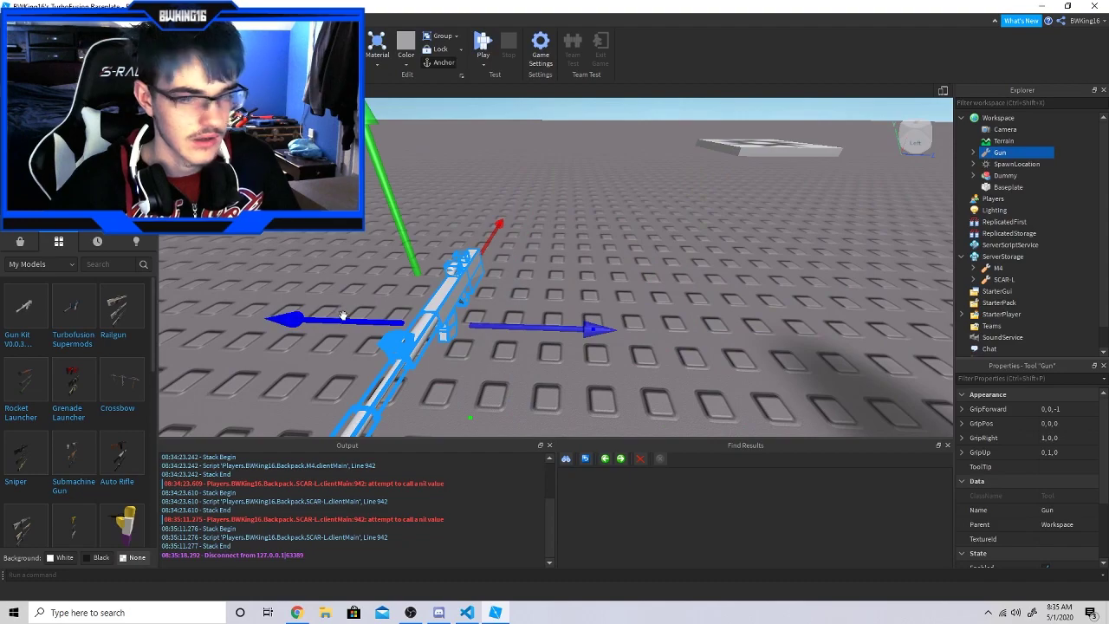
right_click_drag(525, 360, 582, 385)
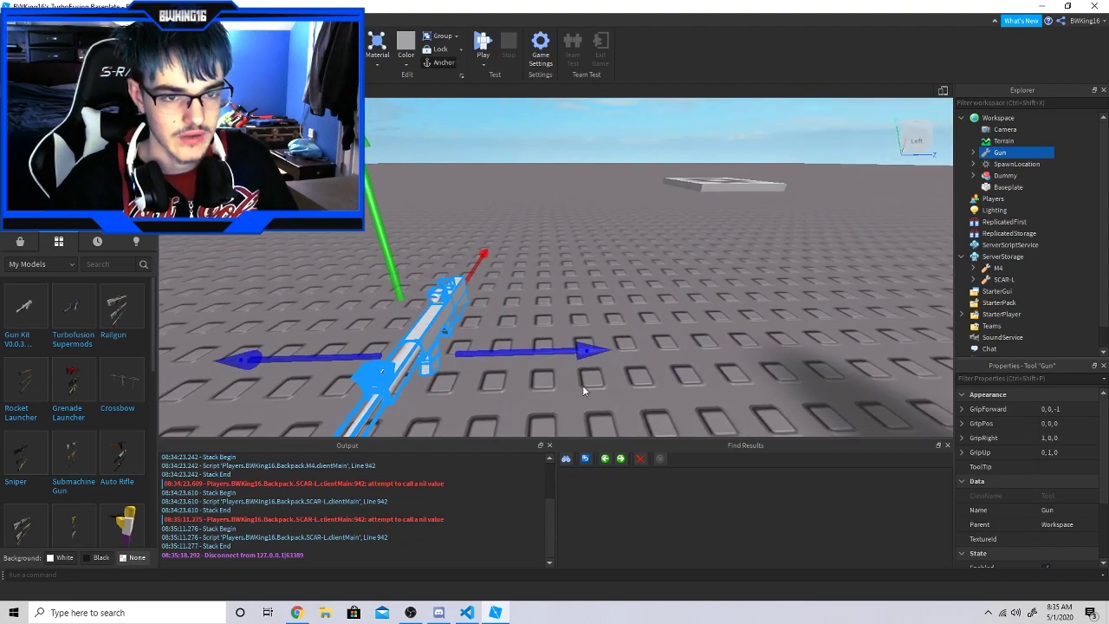
left_click(582, 384)
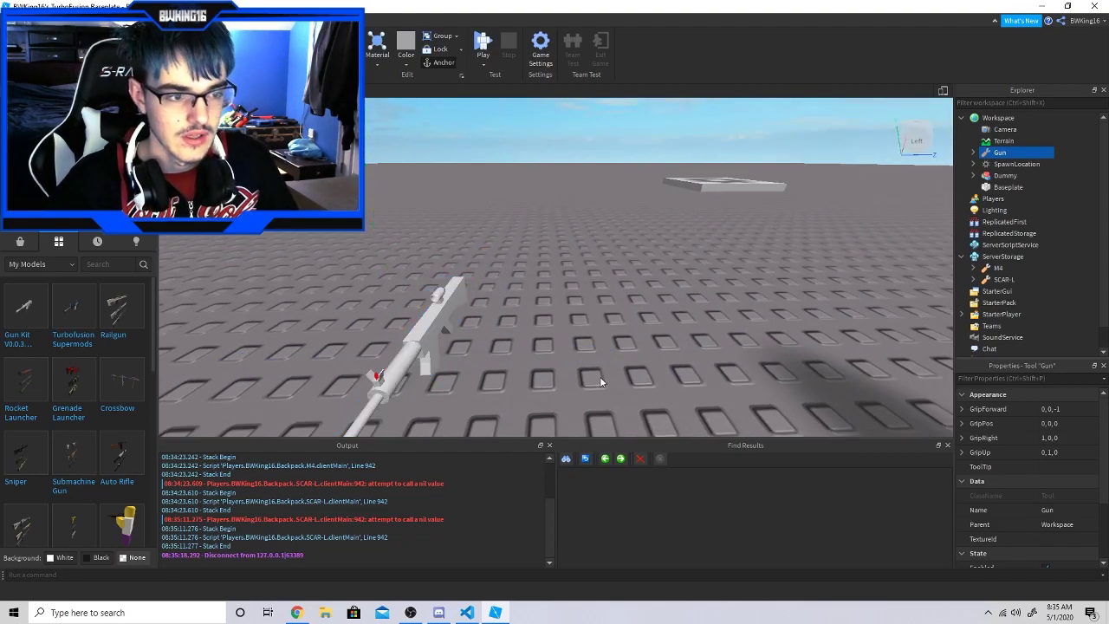
Filter the Toolbox Marketplace to models by creator TurboFusion.
left_click(20, 241)
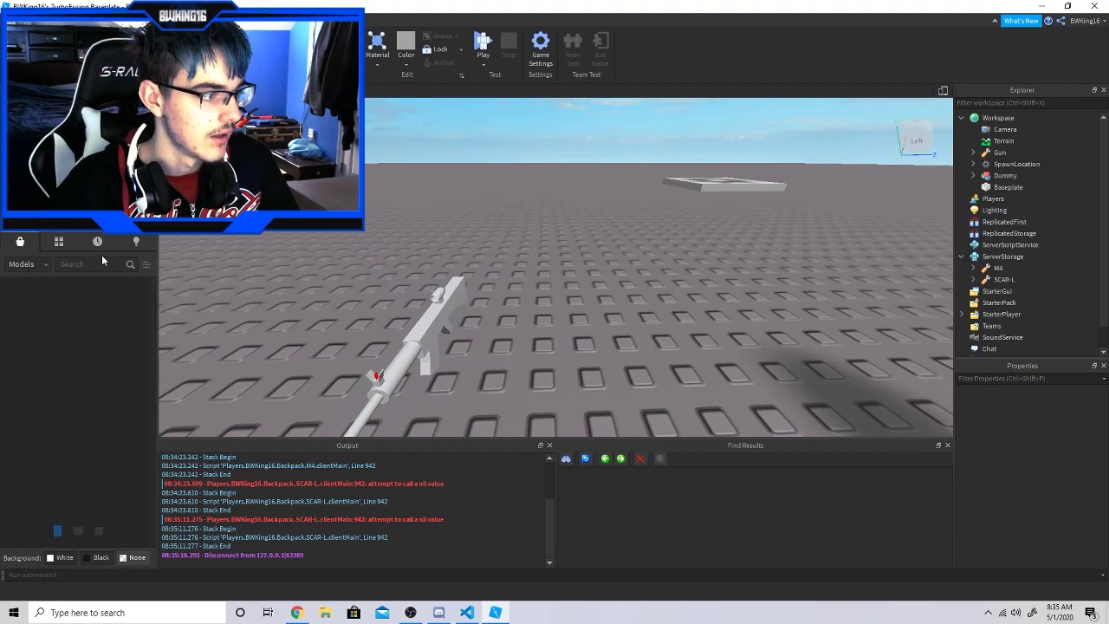
left_click(145, 265)
left_click(129, 300)
type("DuyGamerLH6")
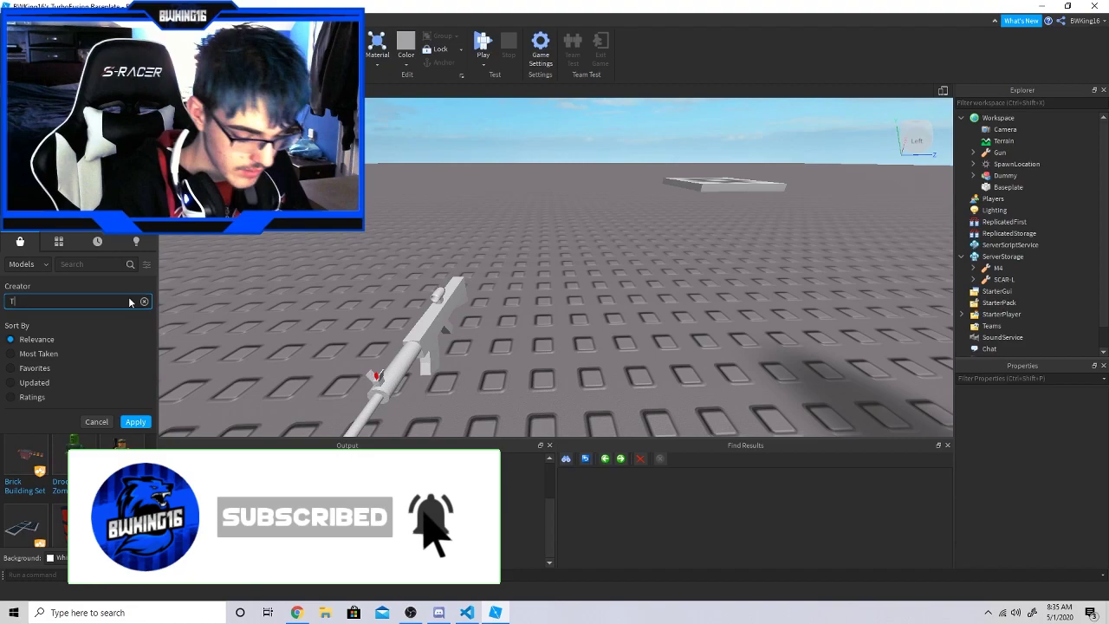
type("TurboFusion")
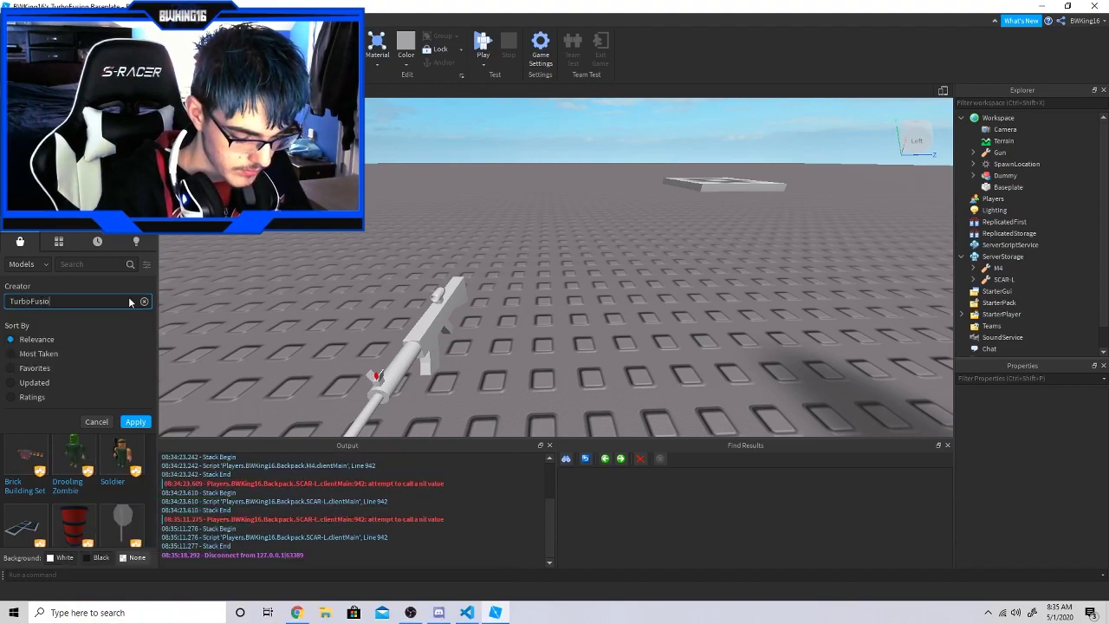
left_click(100, 317)
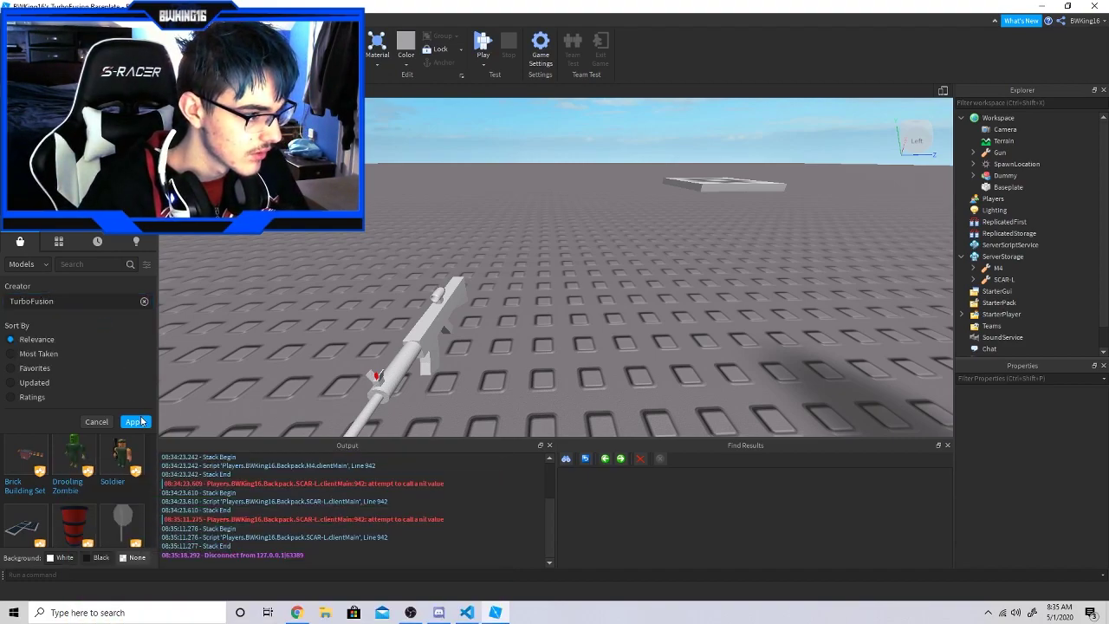
left_click(139, 420)
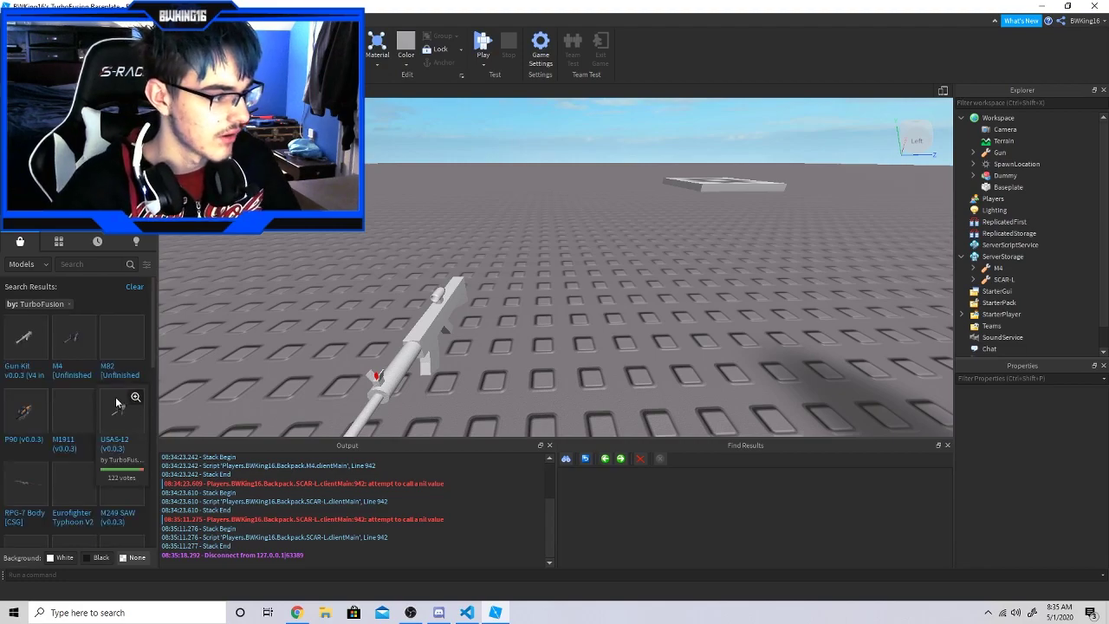
Insert the P90 (v0.0.3) model and move it into StarterPack.
scroll(69, 382, "down", 2)
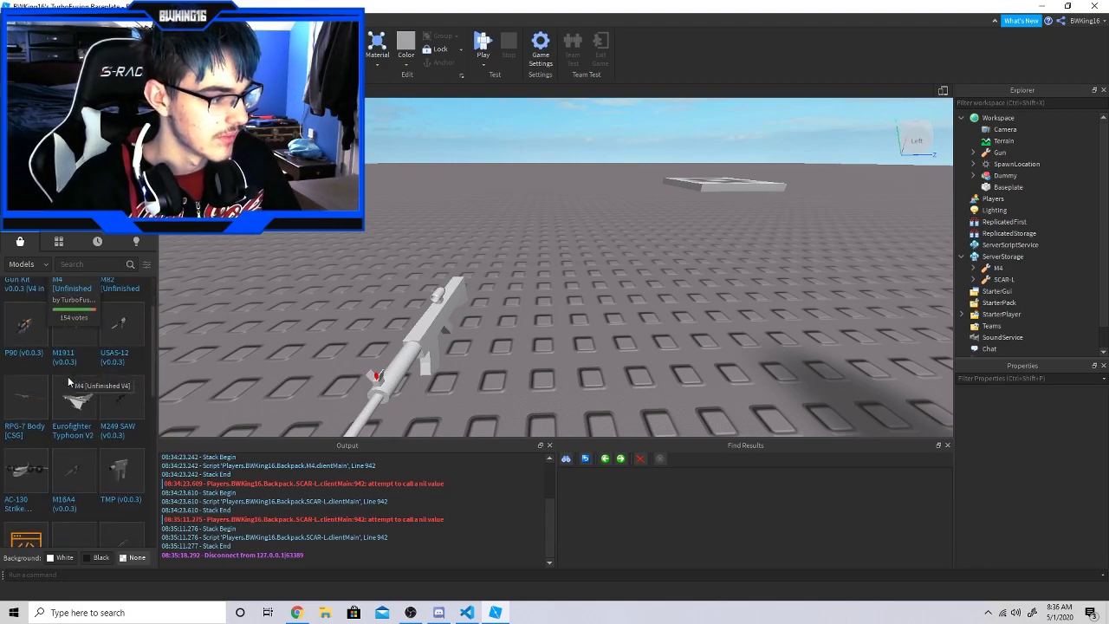
left_click(28, 357)
left_click(603, 313)
left_click(812, 298)
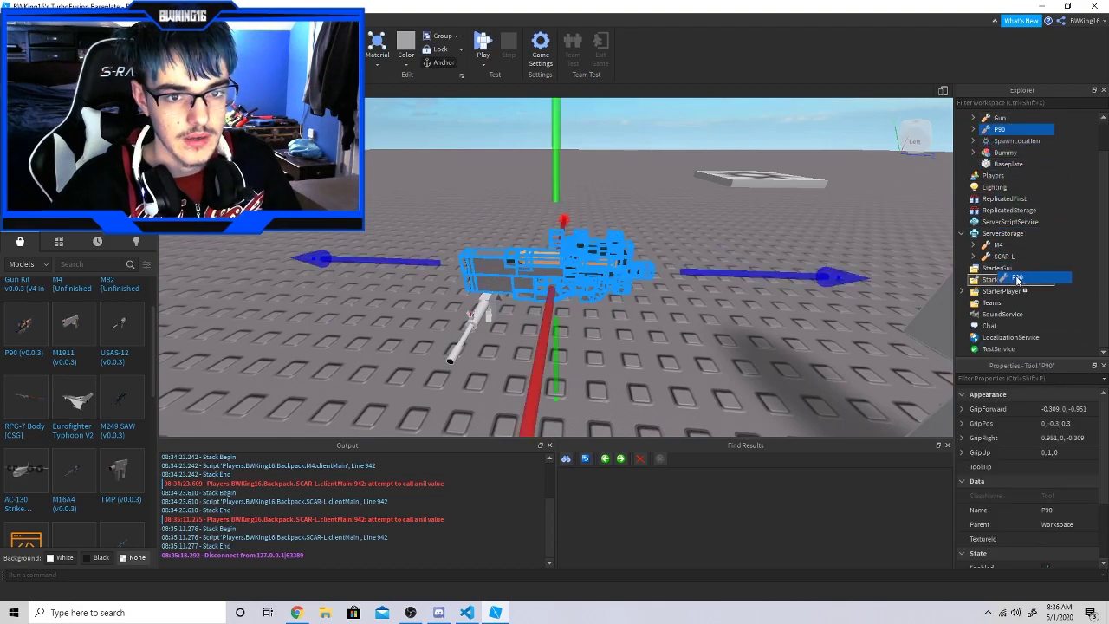
left_click_drag(994, 158, 1004, 273)
Start an F5 playtest and fire the P90 at the Dummy.
left_click(733, 199)
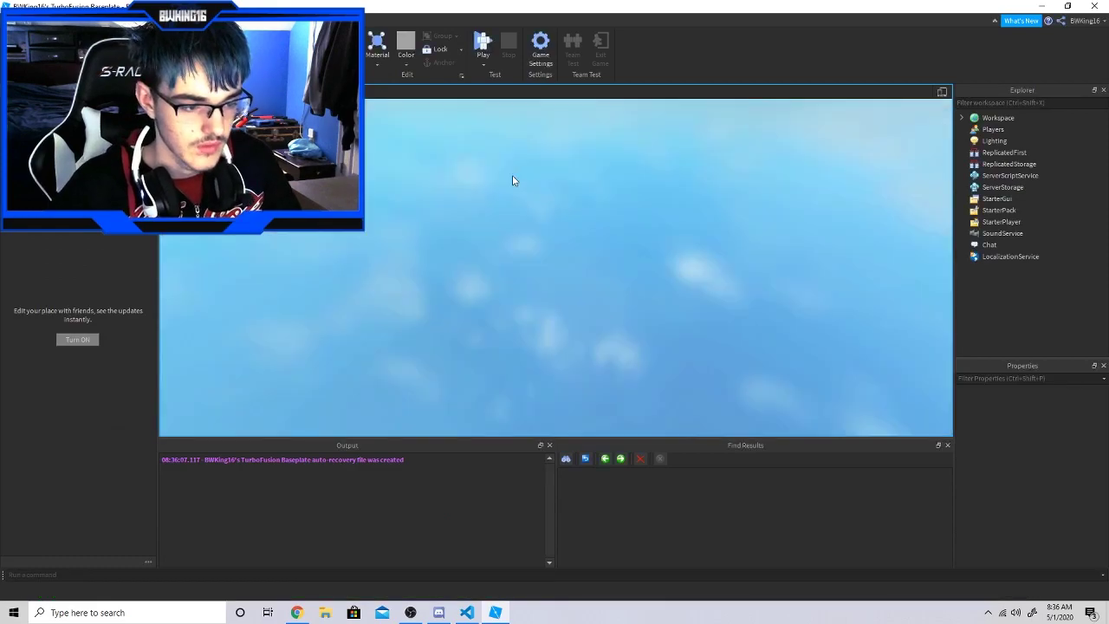
key("F5")
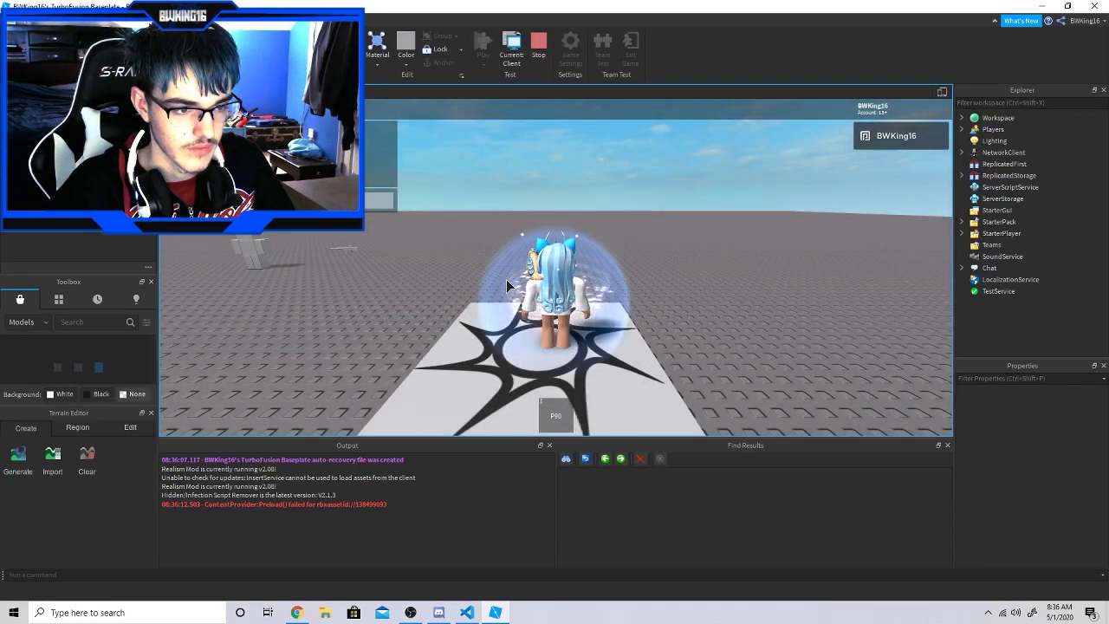
scroll(497, 273, "up", 5)
left_click(556, 269)
right_click(556, 268)
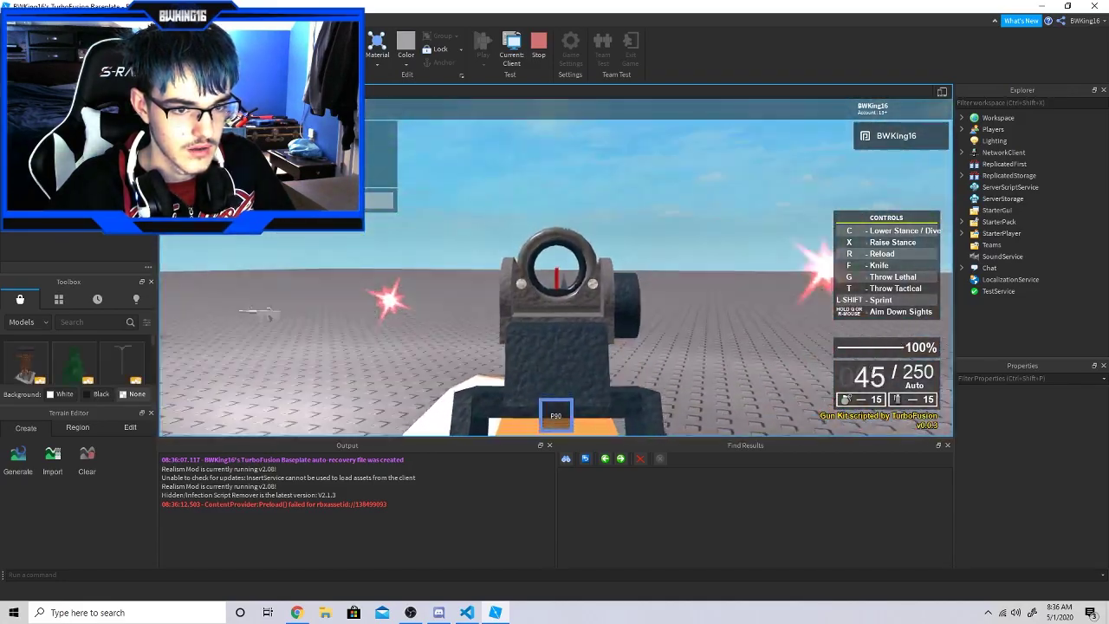
left_click_drag(556, 276, 555, 266)
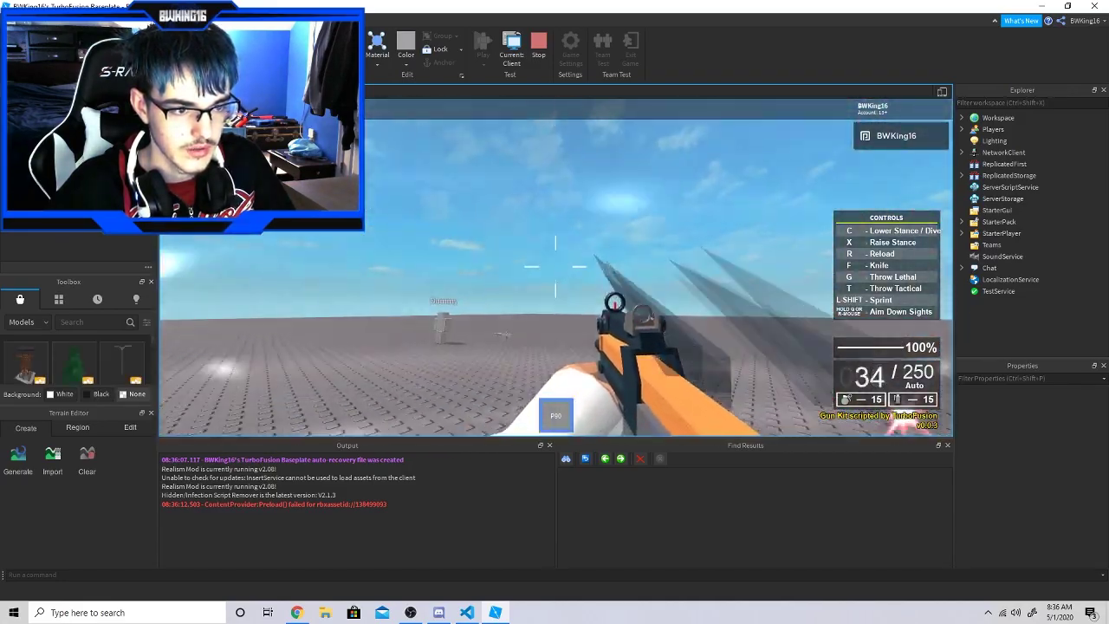
right_click(555, 266)
left_click(555, 264)
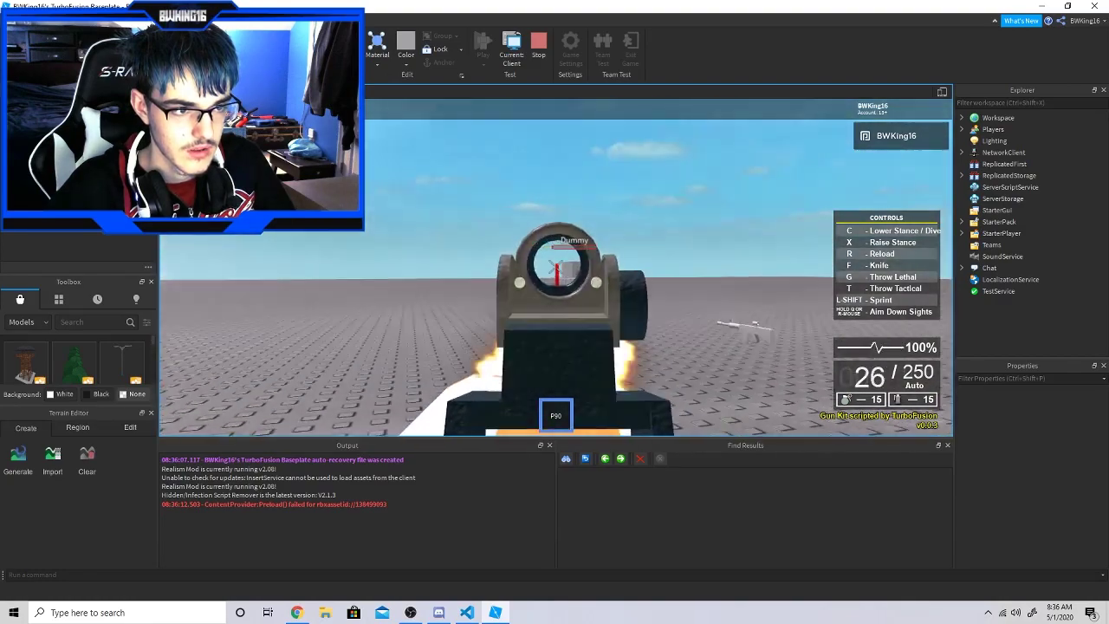
key("1")
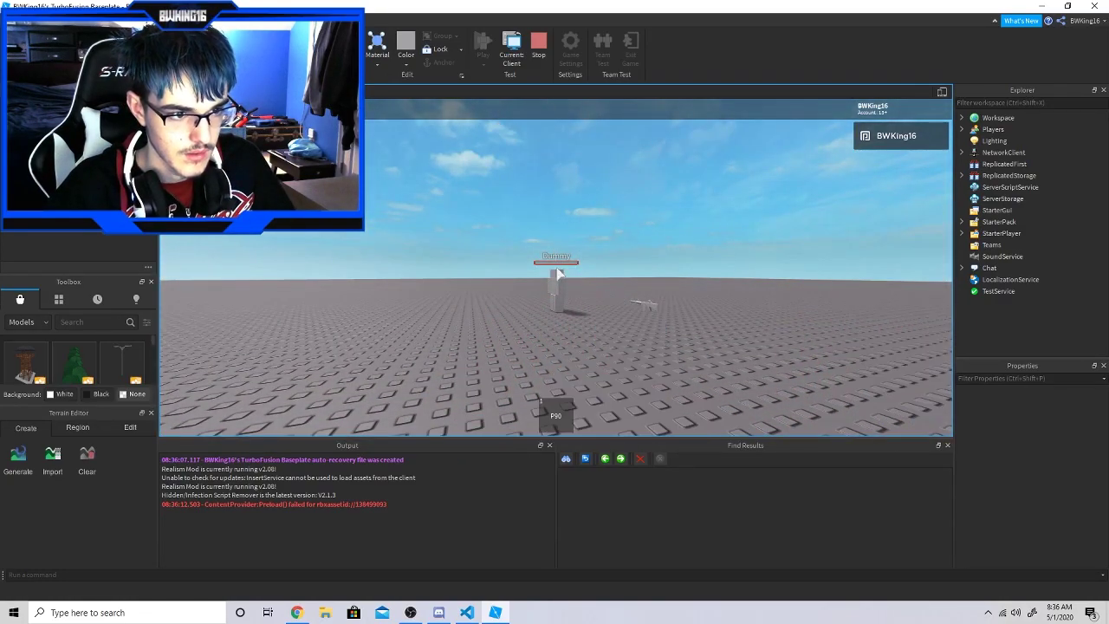
Toggle the server and client views, empty the P90's magazine at the Dummy, then stop.
left_click(518, 63)
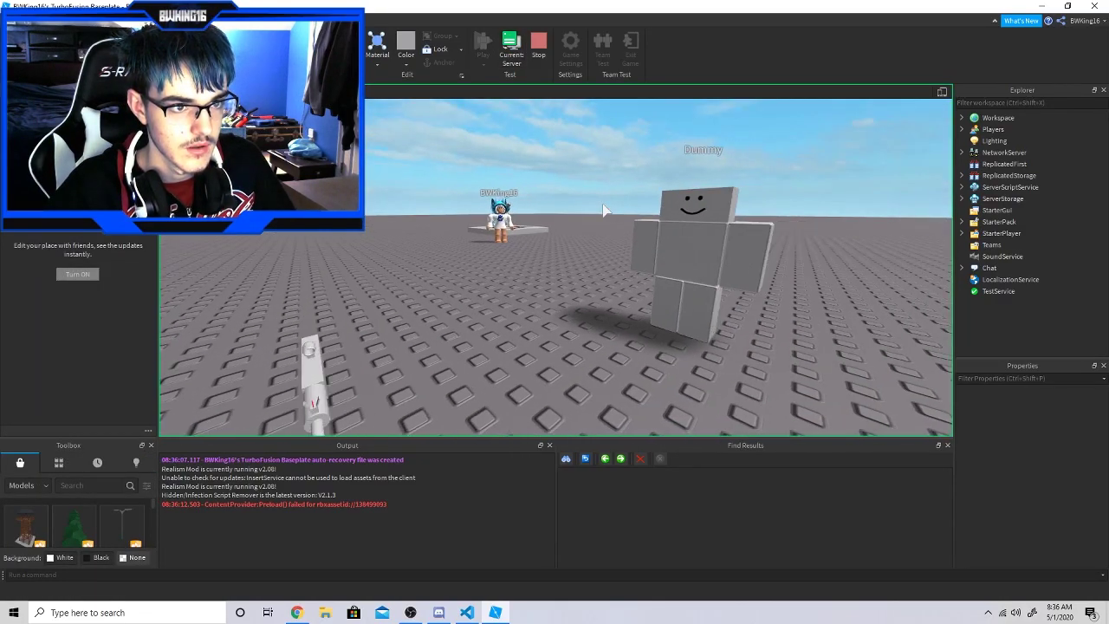
left_click(501, 65)
key("1")
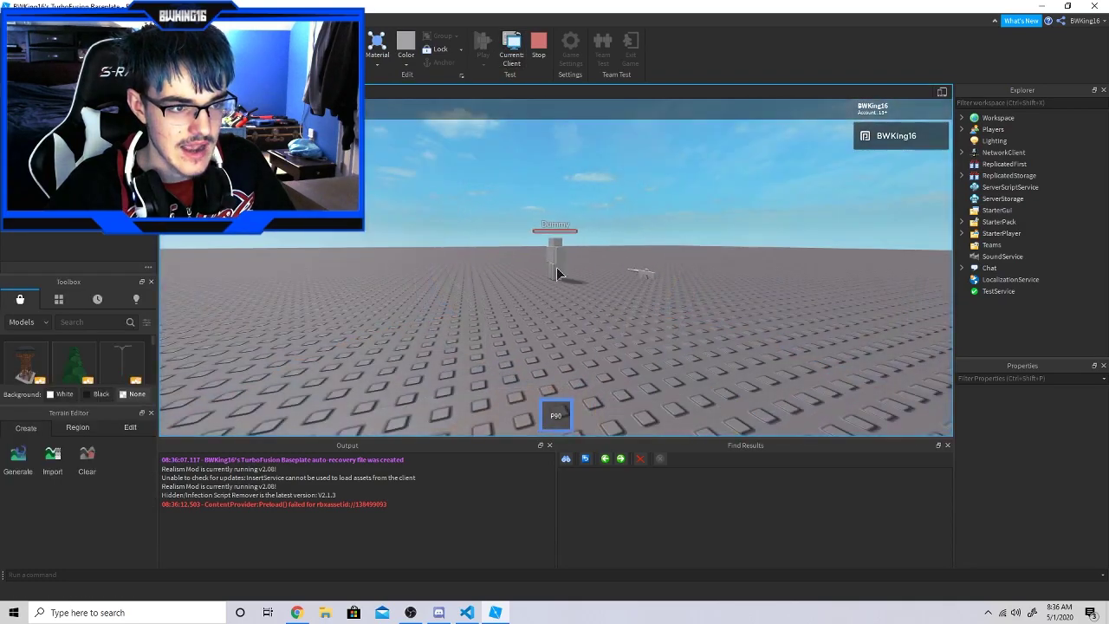
right_click(556, 267)
left_click(556, 267)
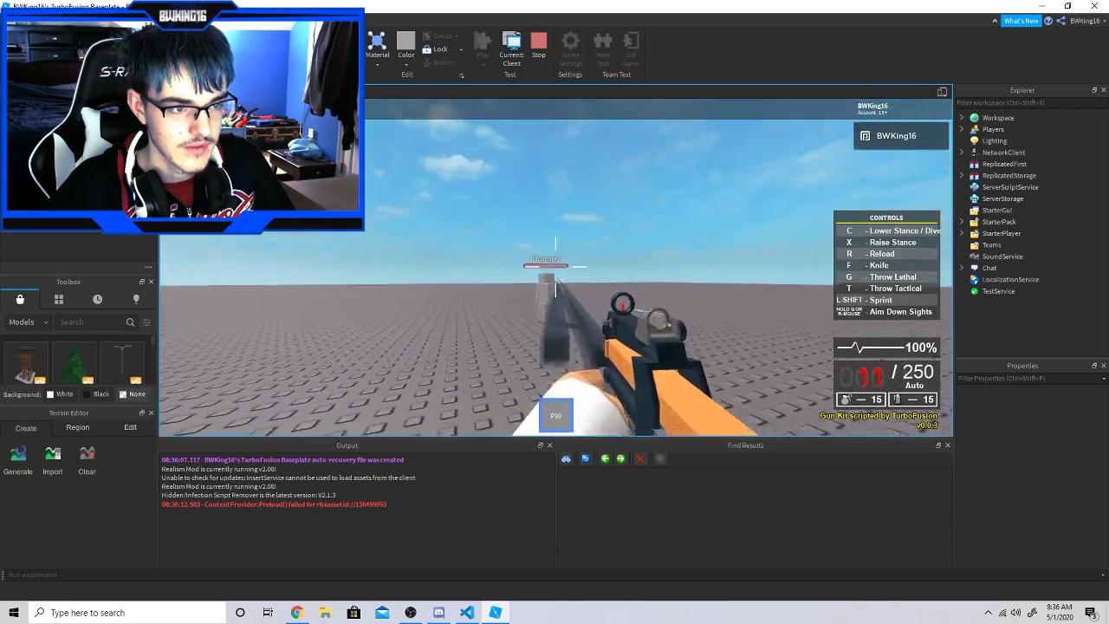
key("grave")
key("grave")
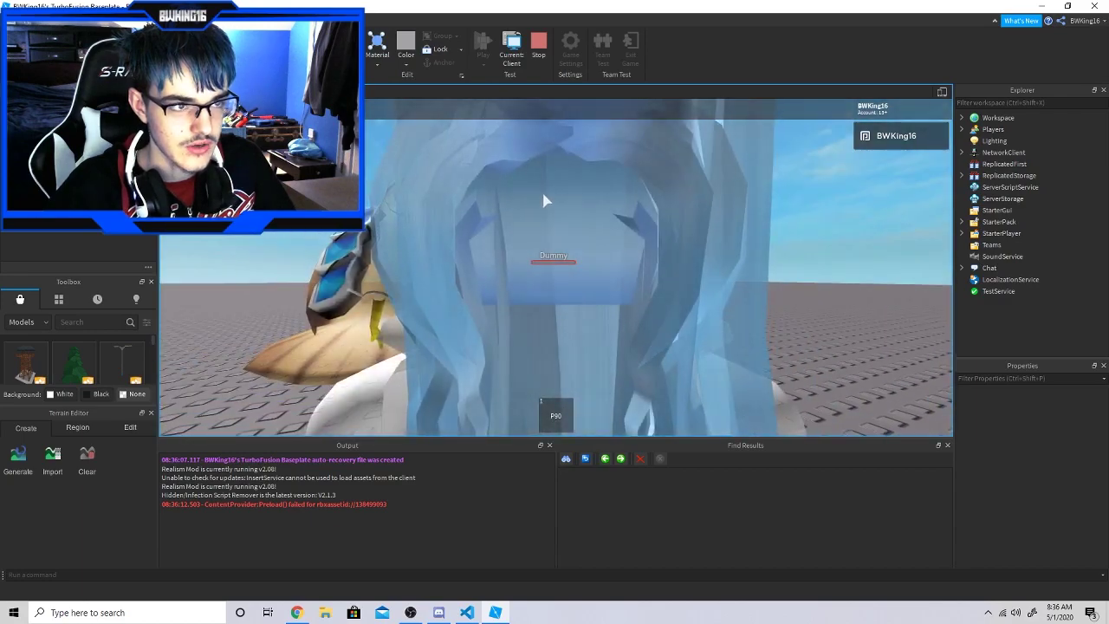
left_click(539, 60)
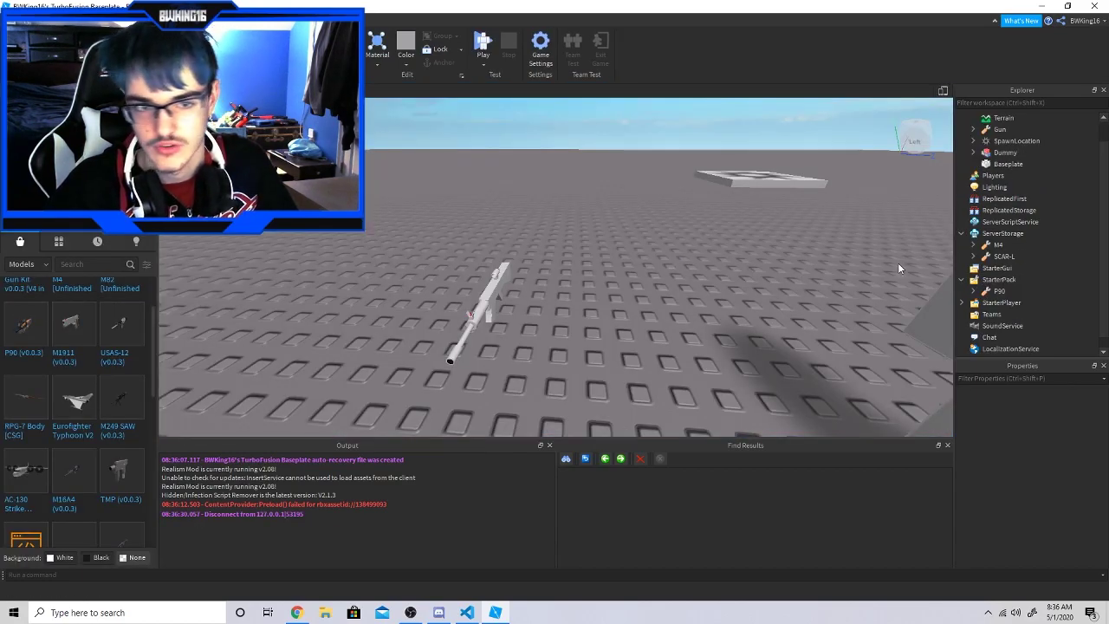
Move the P90 from StarterPack into the Workspace in Explorer.
scroll(975, 249, "up", 1)
left_click(988, 156)
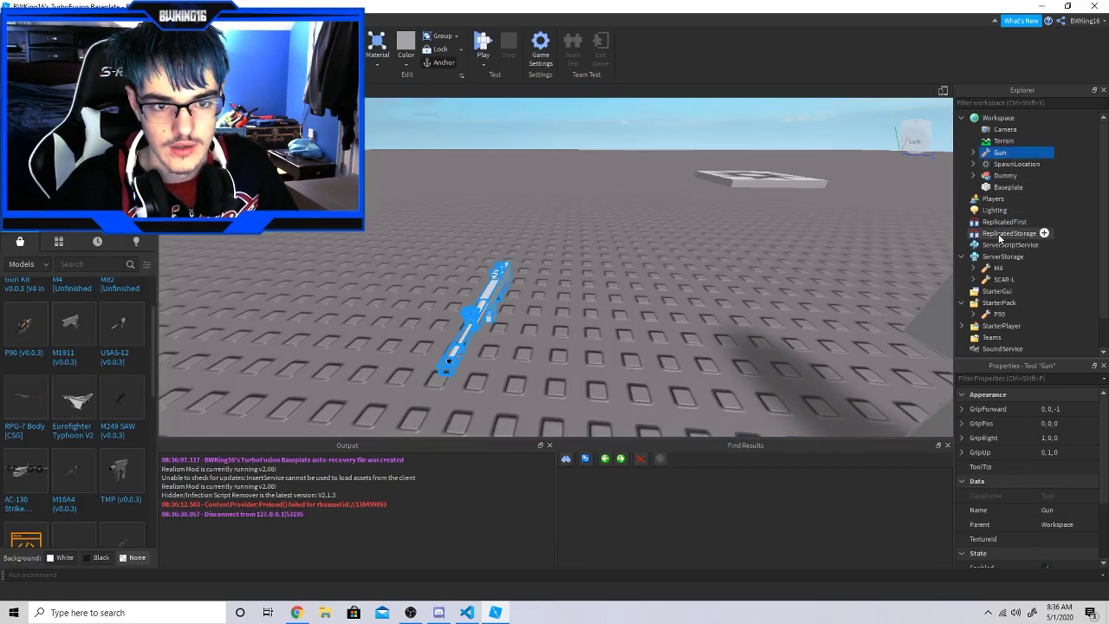
scroll(990, 283, "down", 1)
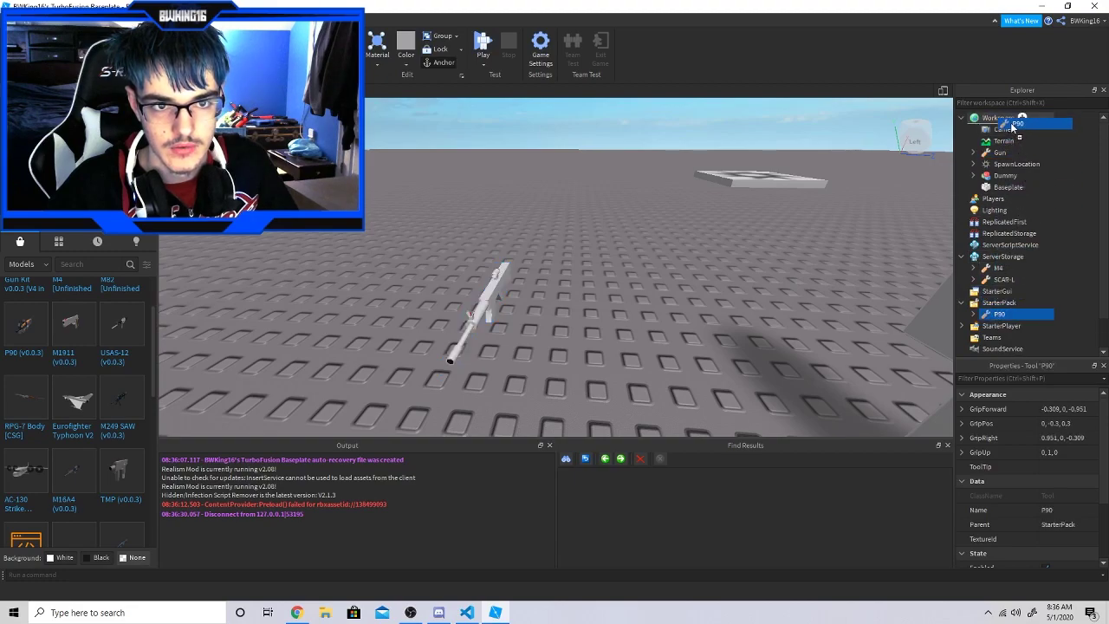
left_click_drag(994, 279, 998, 117)
left_click_drag(997, 164, 987, 164)
Rotate the P90 about 90 degrees and orbit to a side view with the Dummy behind.
key("ctrl+4")
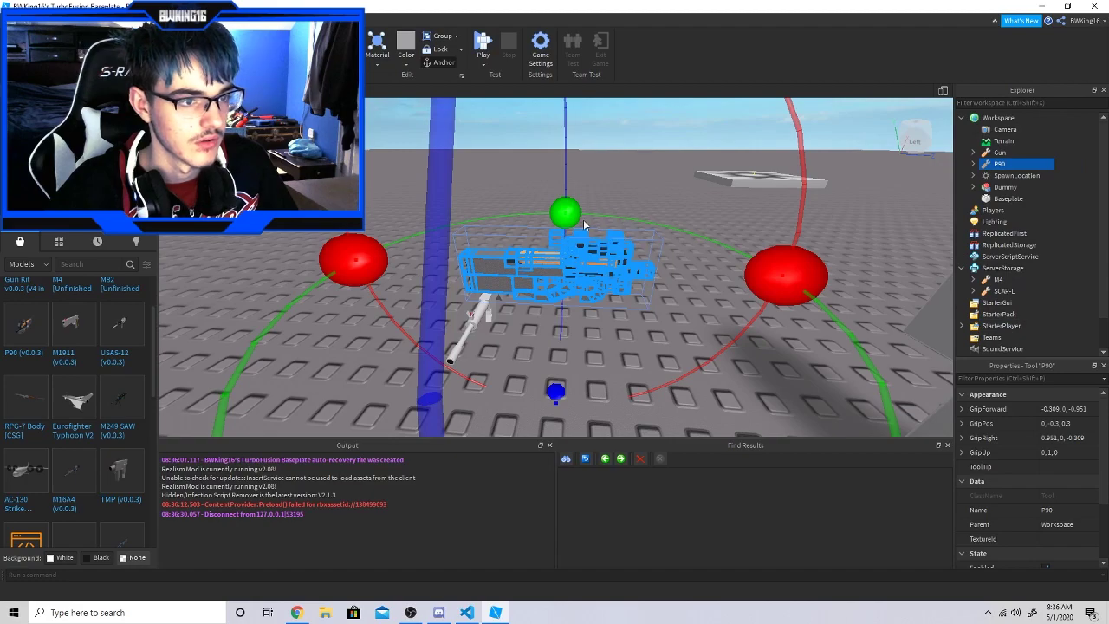
left_click_drag(583, 219, 696, 301)
key("ctrl+2")
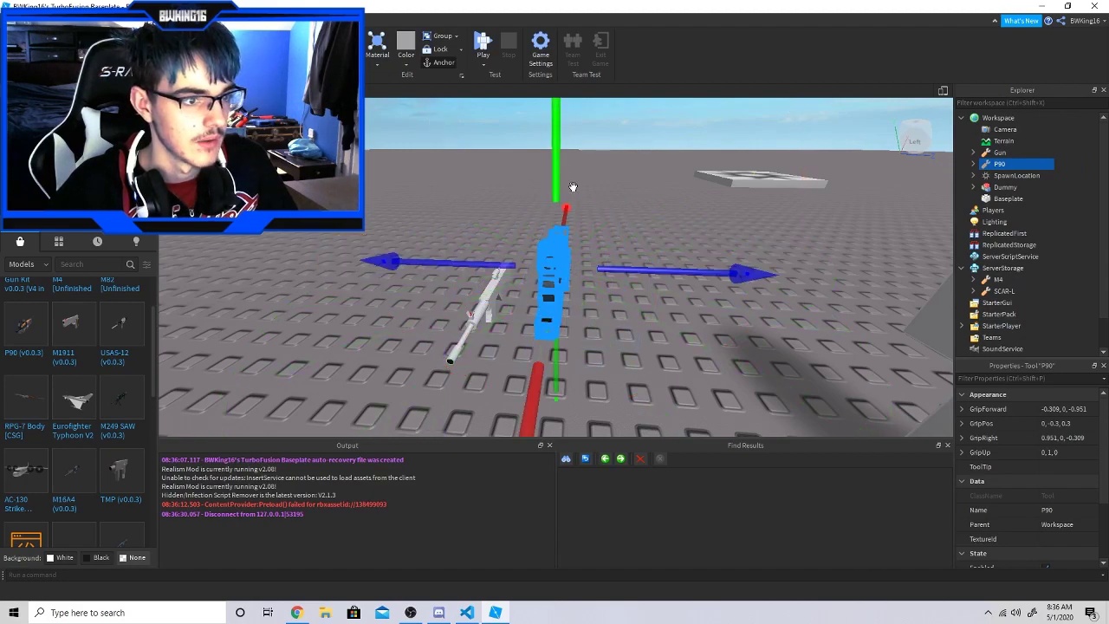
right_click_drag(560, 223, 562, 222)
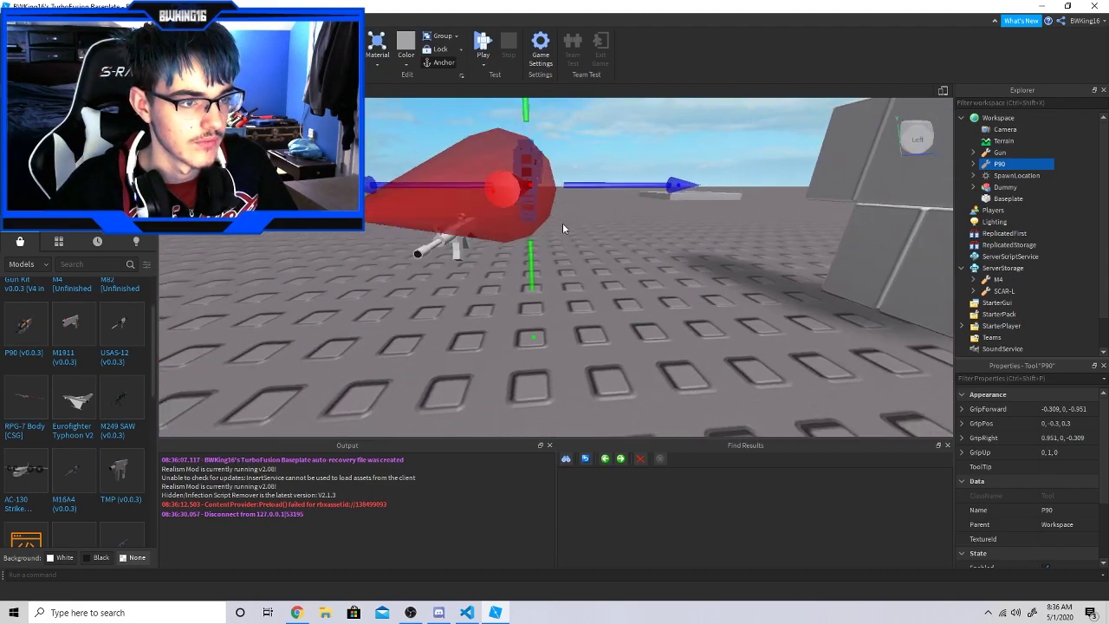
mouse_move(621, 131)
right_mouse_down()
mouse_move(261, 301)
mouse_move(704, 293)
right_mouse_up()
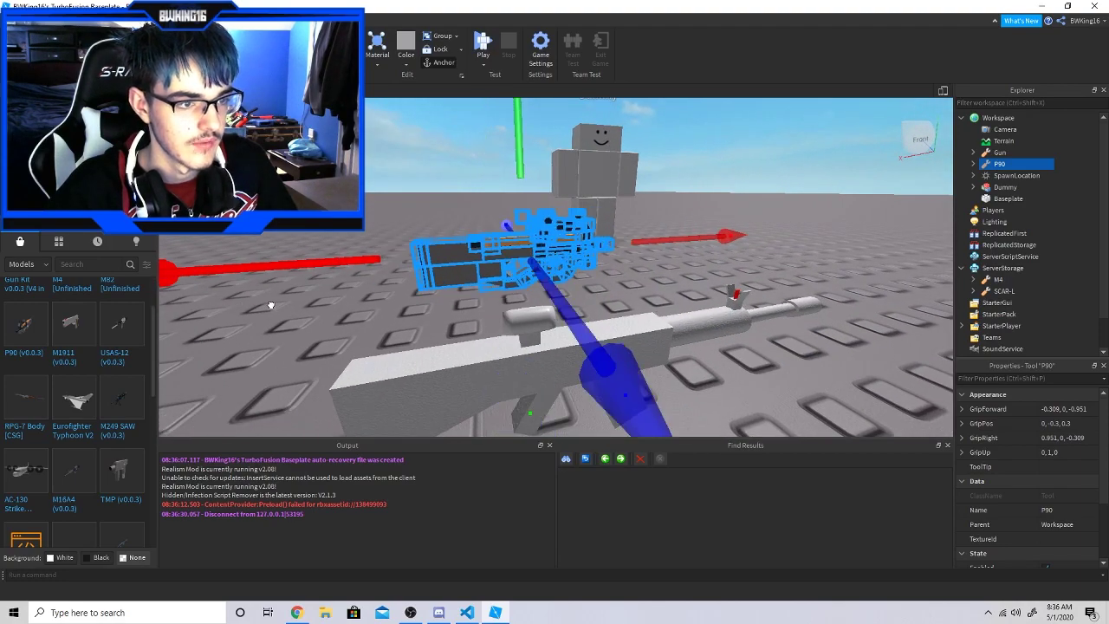
Copy the Gun's Server_Main and Gun_Main scripts.
left_click(799, 275)
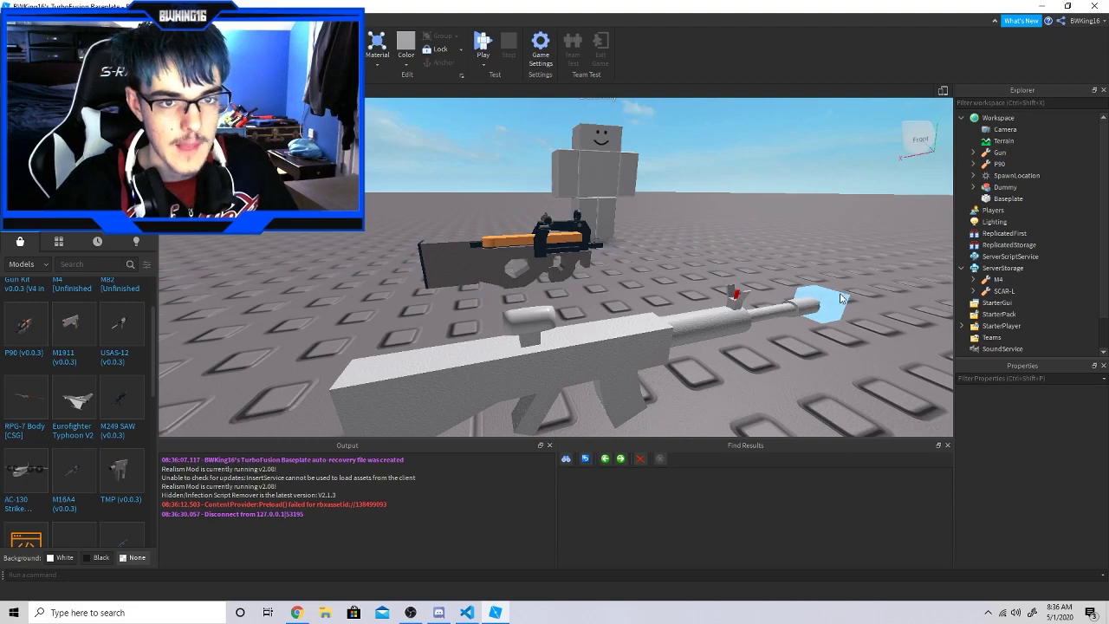
left_click(973, 152)
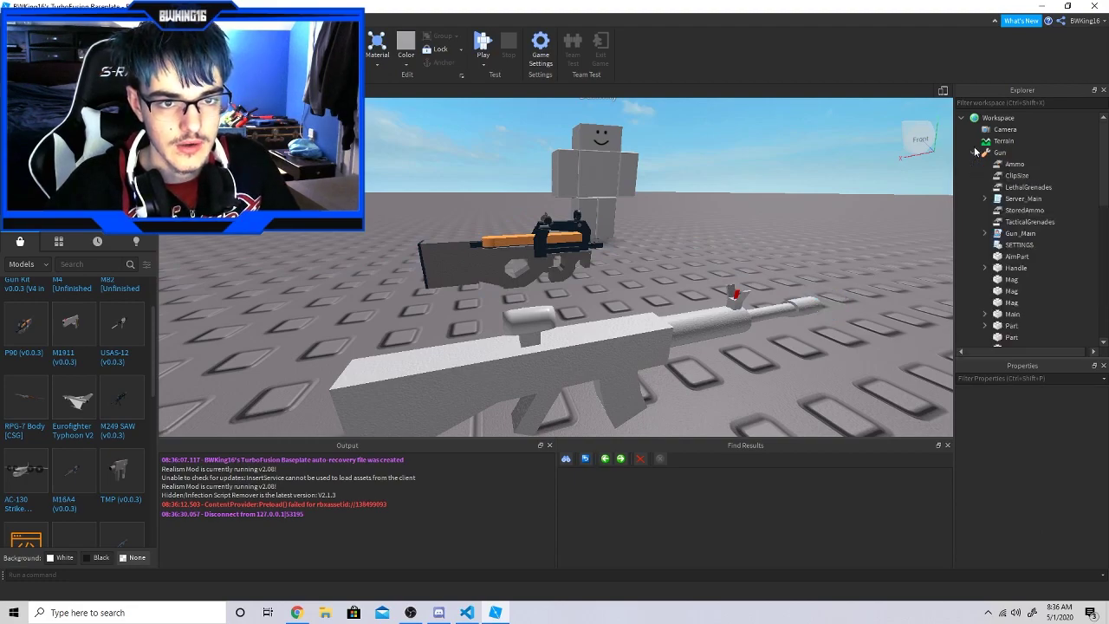
right_click(1007, 204)
key("Escape")
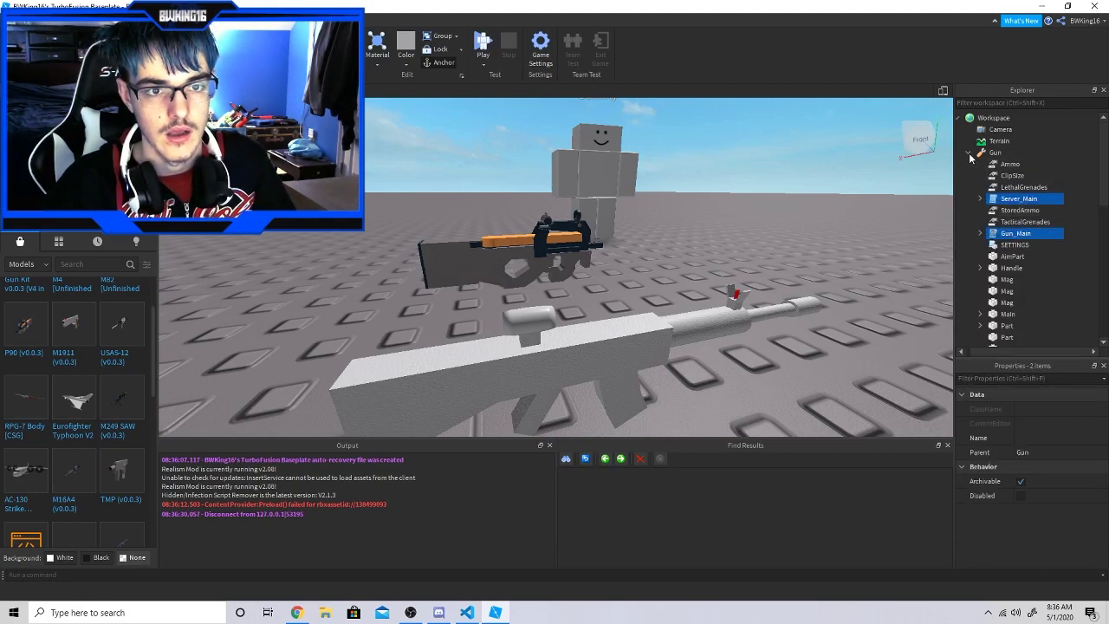
left_click(968, 158)
Delete the P90's old Gun_Main script.
left_click(996, 164)
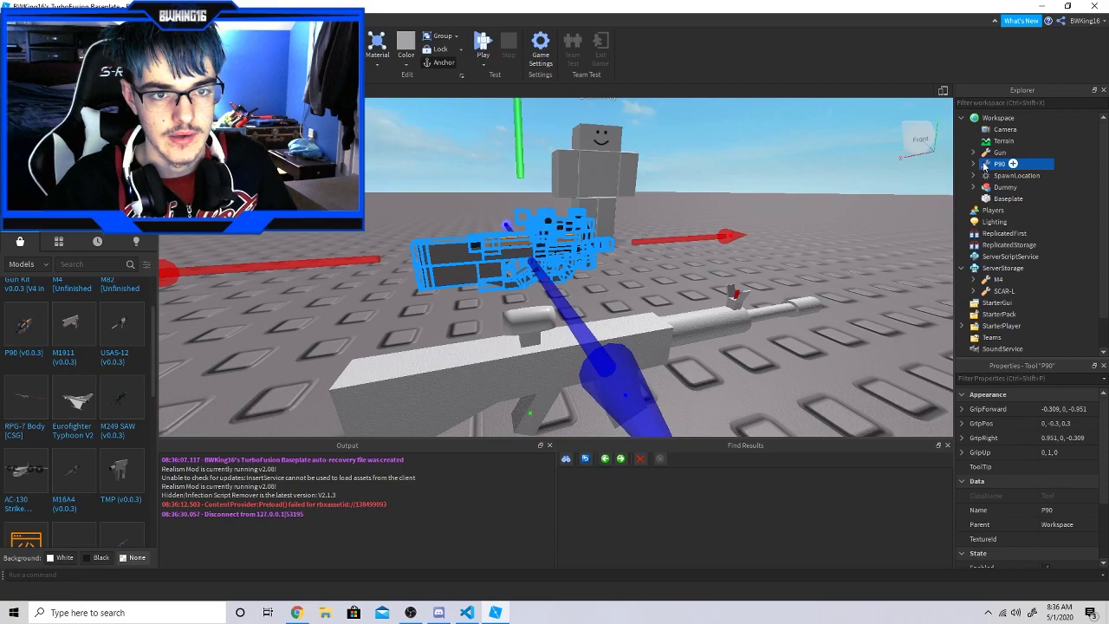
left_click(979, 164)
left_click(1007, 224)
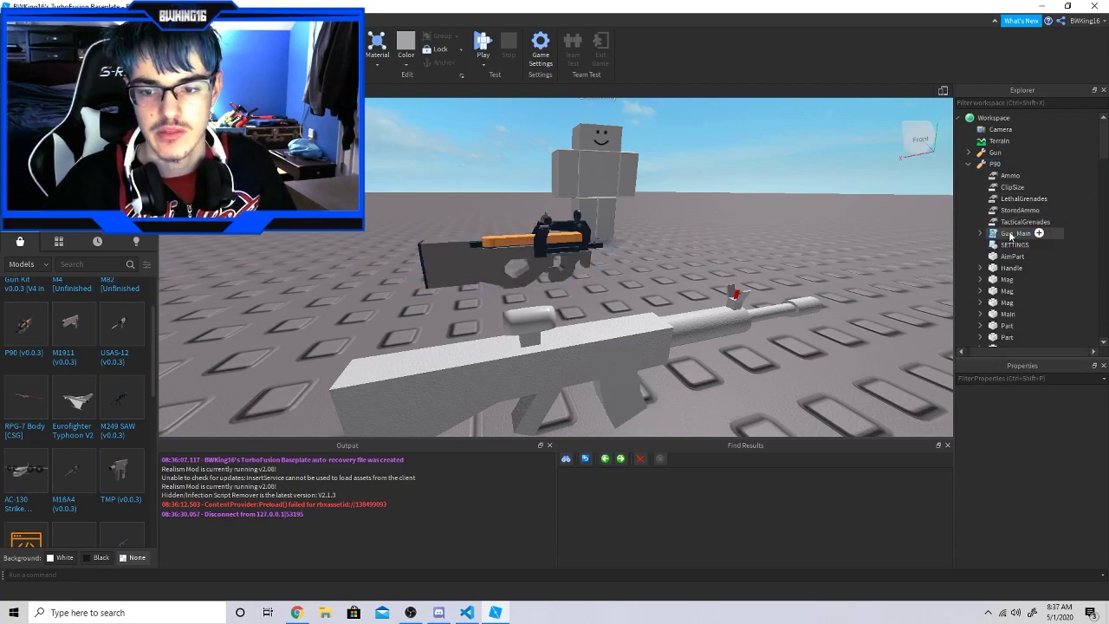
left_click(1010, 234)
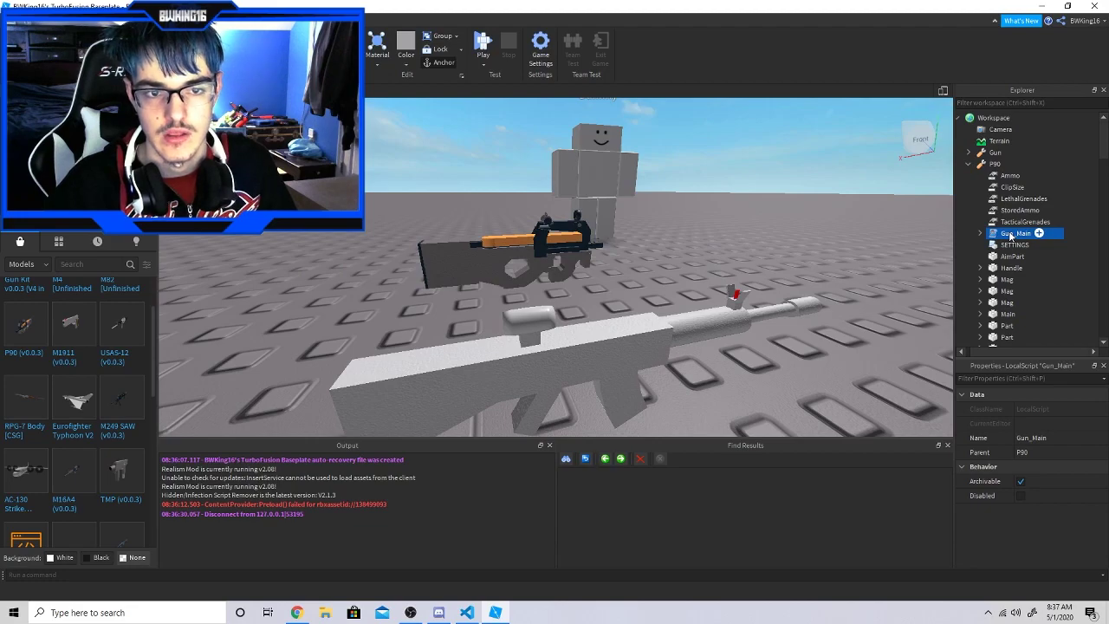
key("Delete")
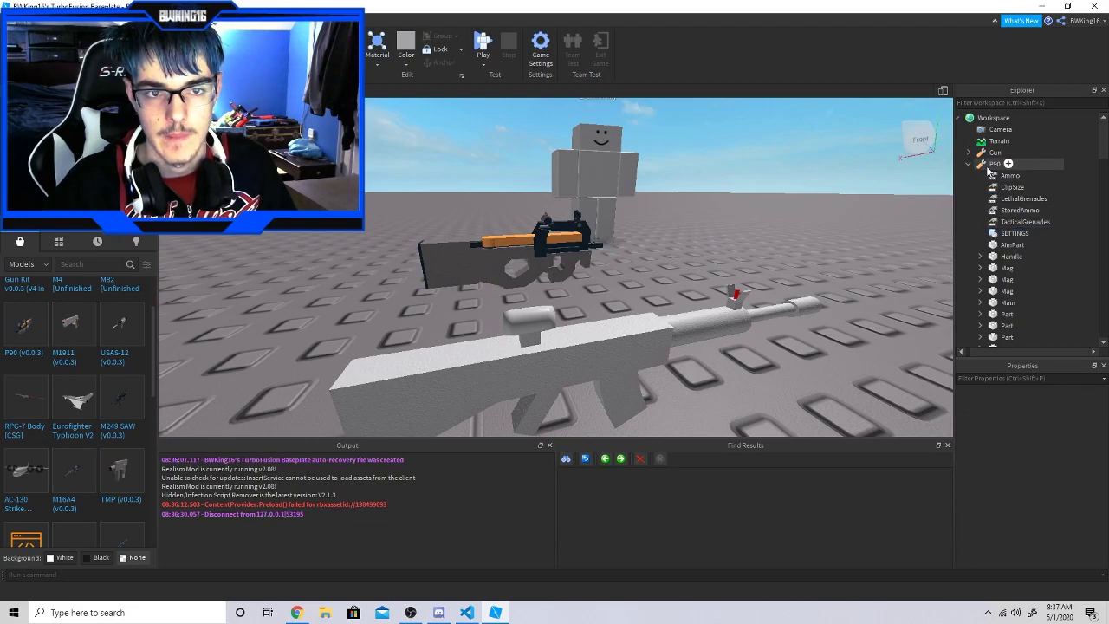
Paste the copied scripts into the P90 and move it back into StarterPack.
right_click(988, 166)
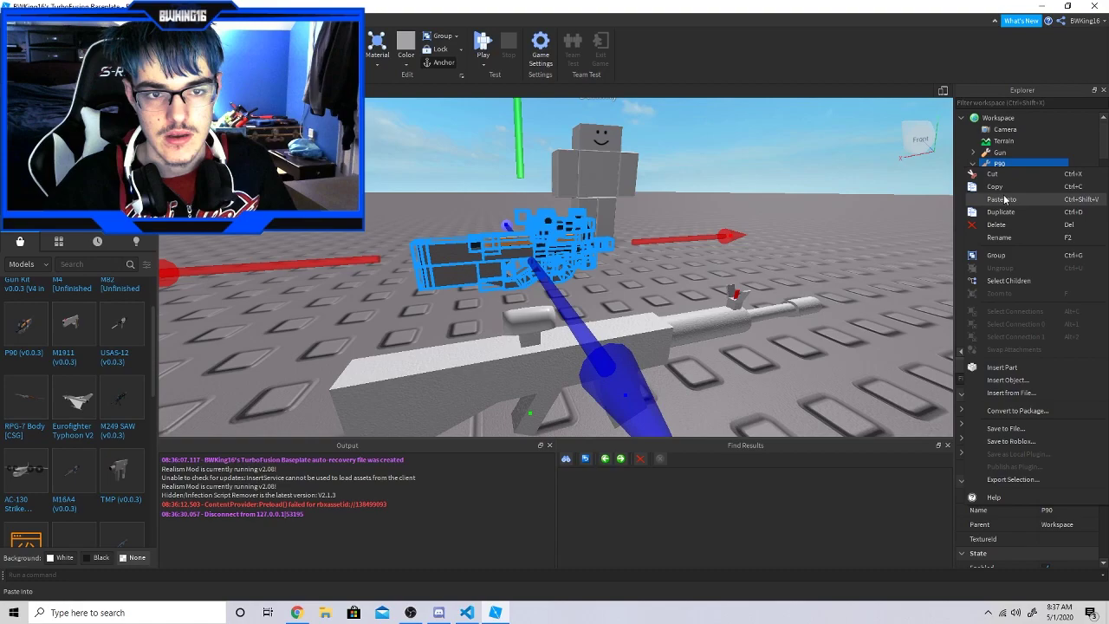
left_click(1004, 200)
left_click(1005, 234)
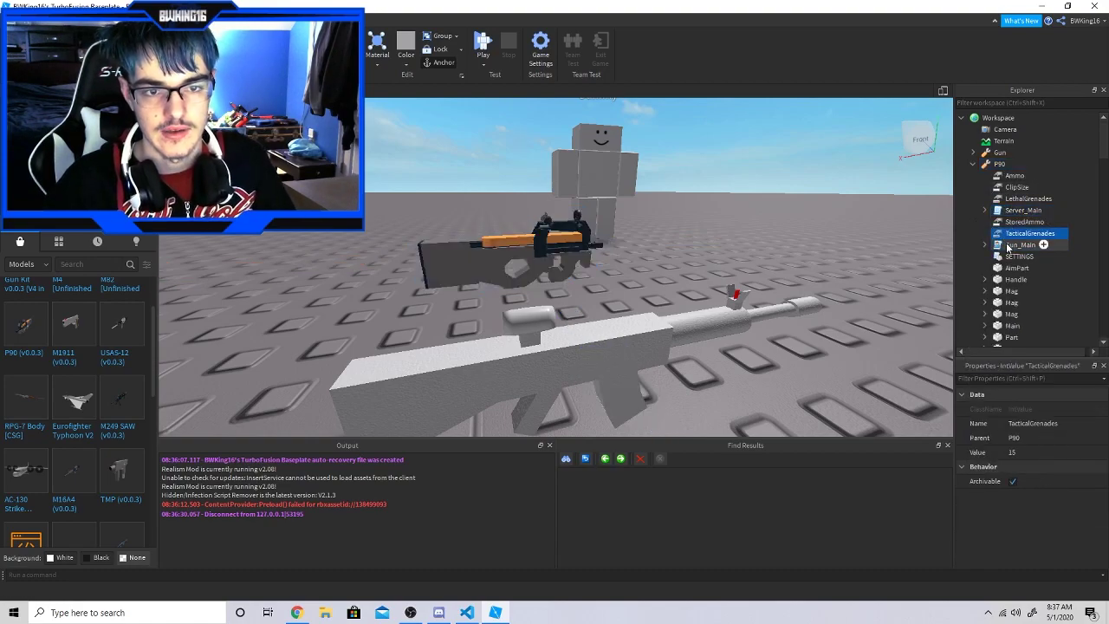
left_click(969, 164)
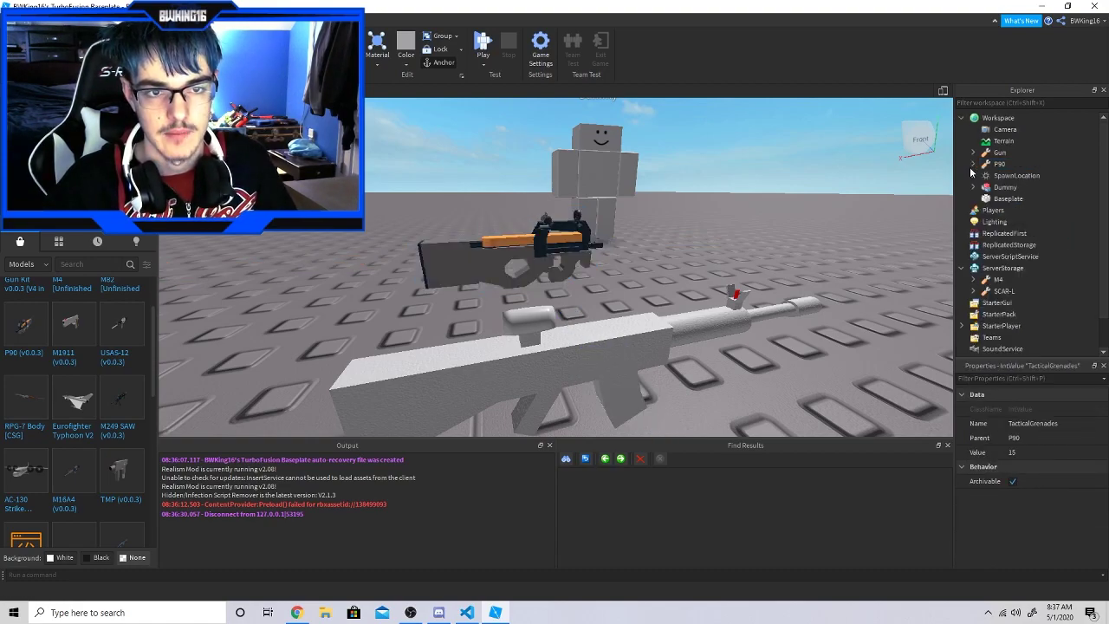
left_click_drag(996, 163, 1000, 302)
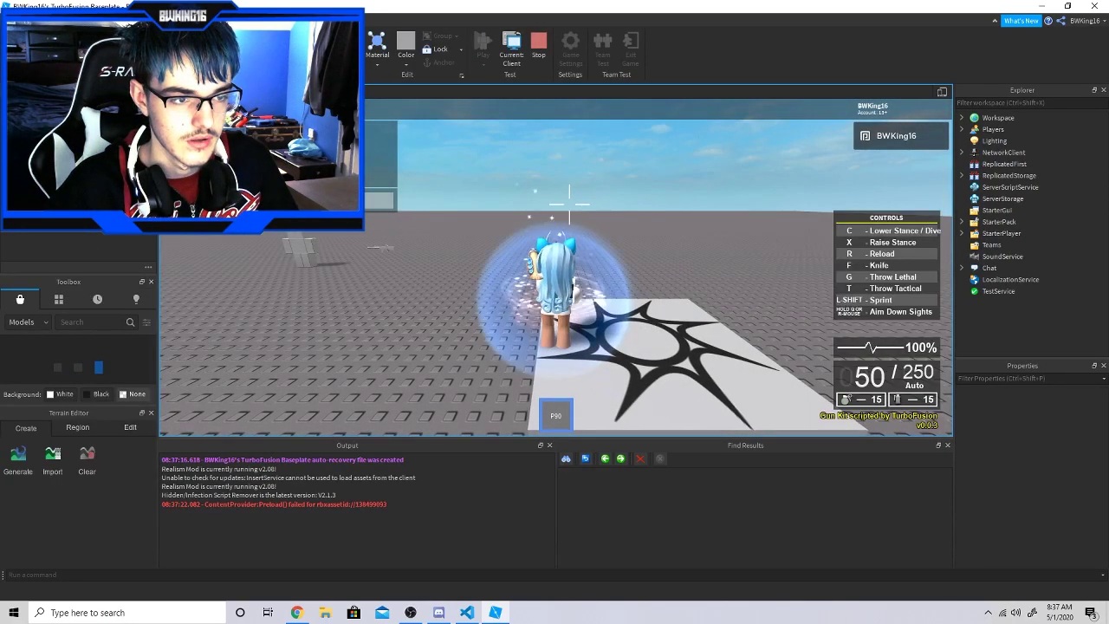
Equip the P90 and fire it at the Dummy, aiming down sights.
key("1")
left_click(555, 266)
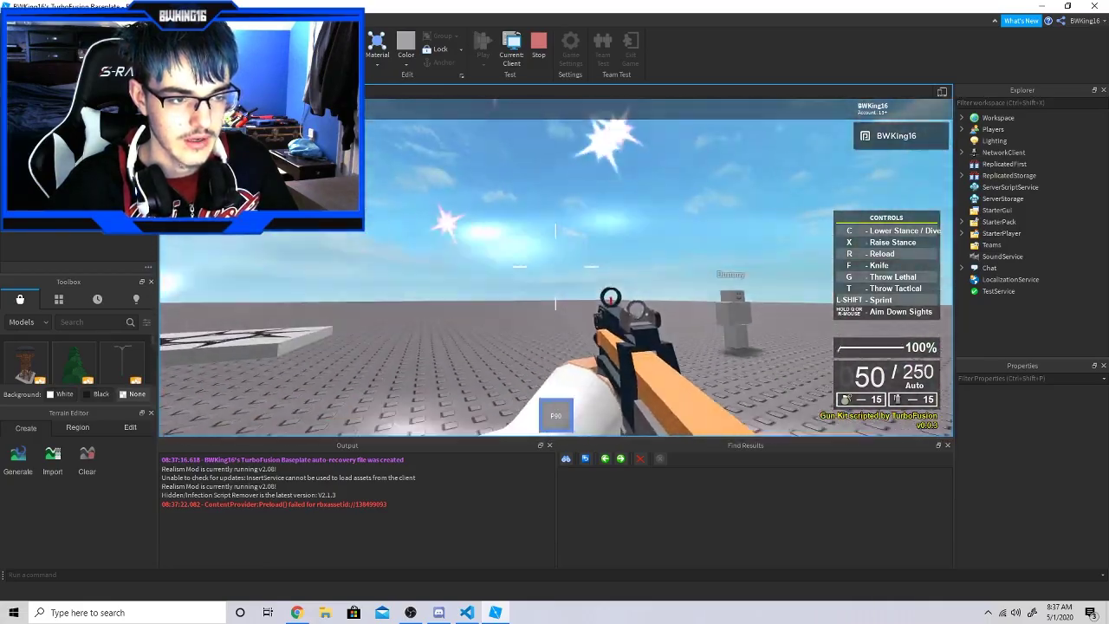
right_click(555, 266)
left_click(555, 266)
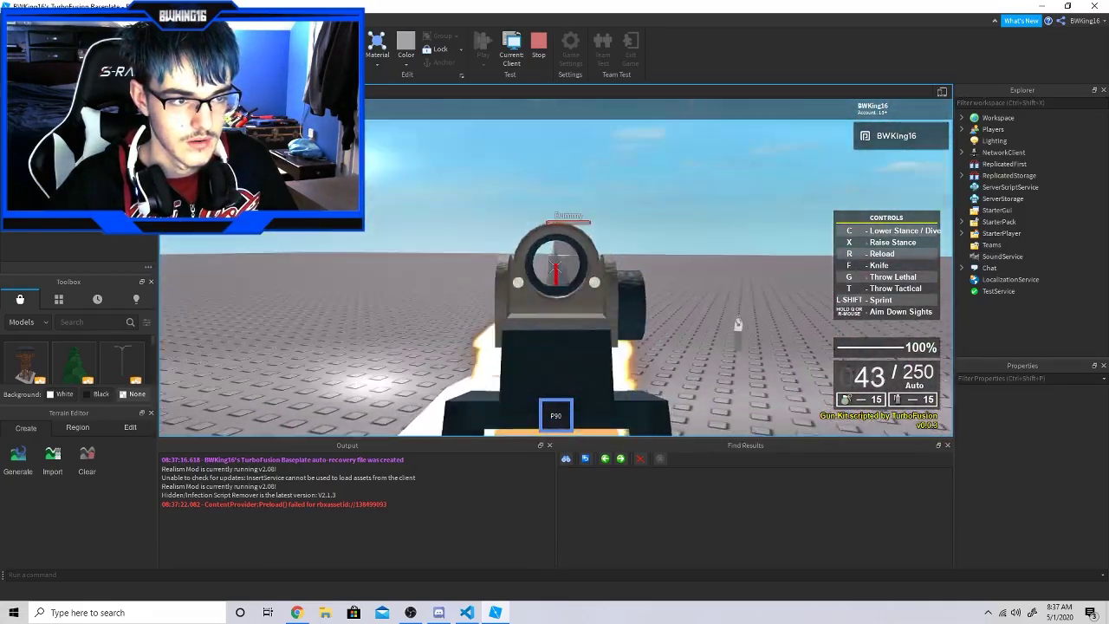
right_click(555, 266)
Check the server view, return to the client, then walk to the Dummy and pick up the white rifle.
left_click(515, 57)
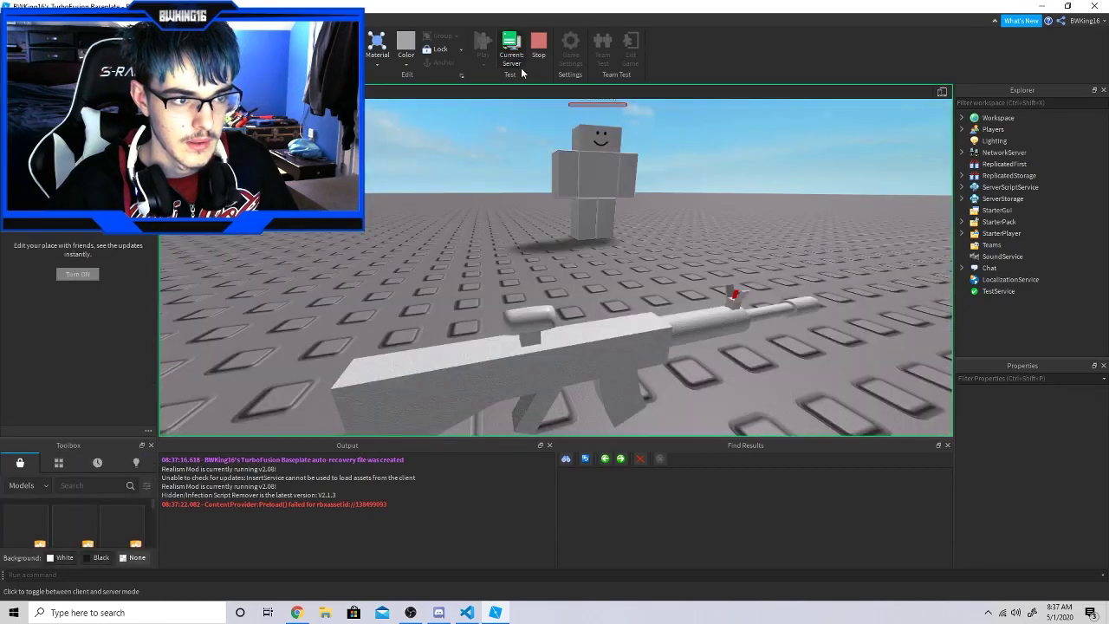
right_click_drag(608, 201, 607, 195)
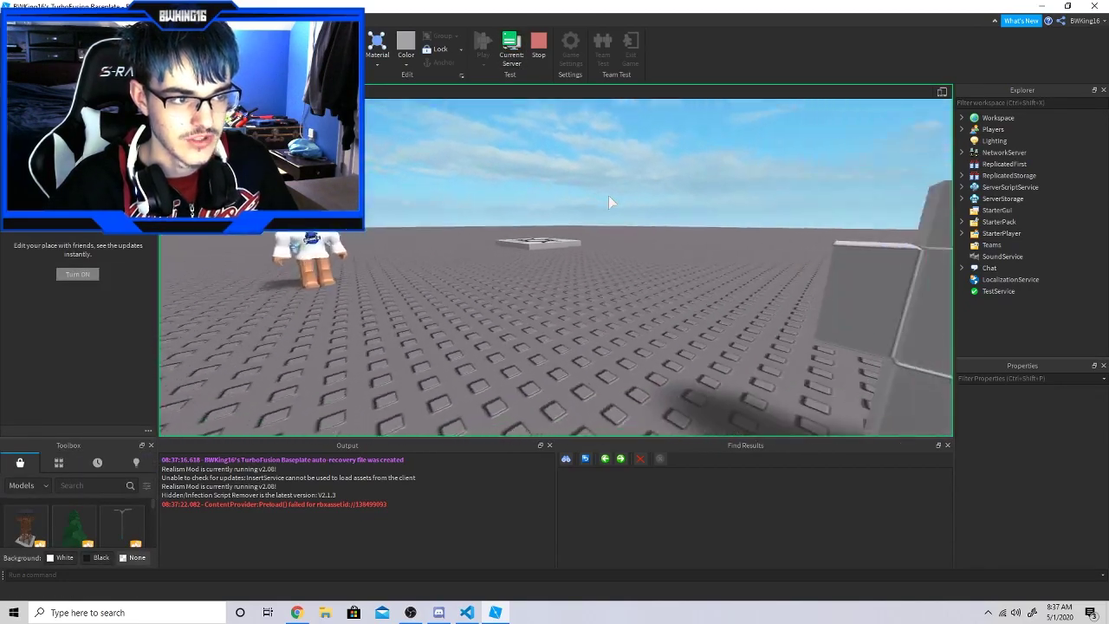
left_click(514, 60)
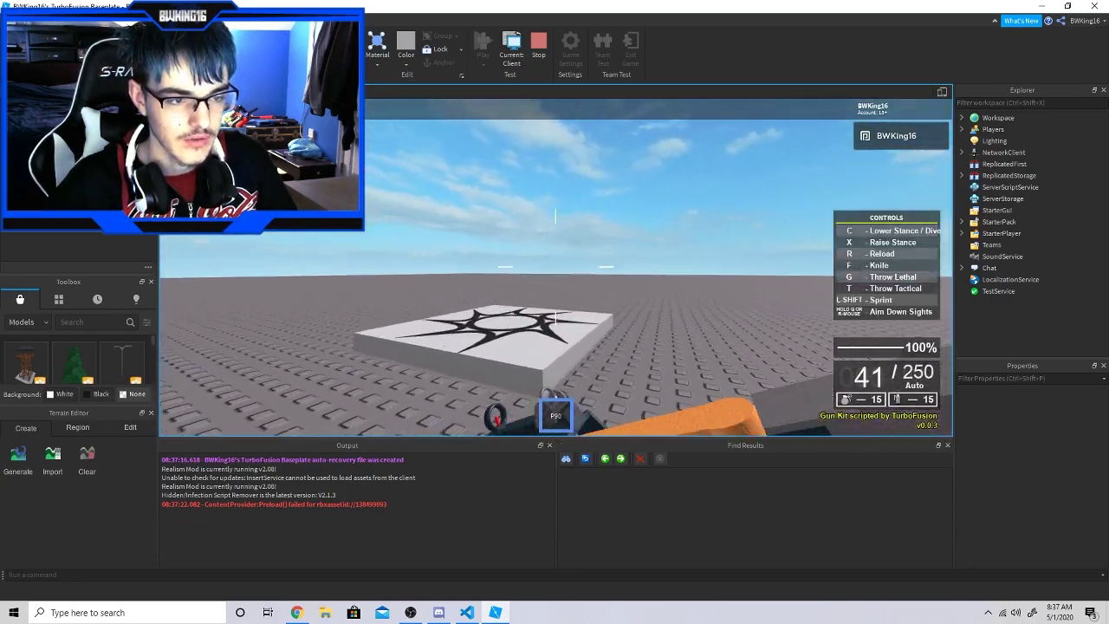
key("shift+w")
key("w")
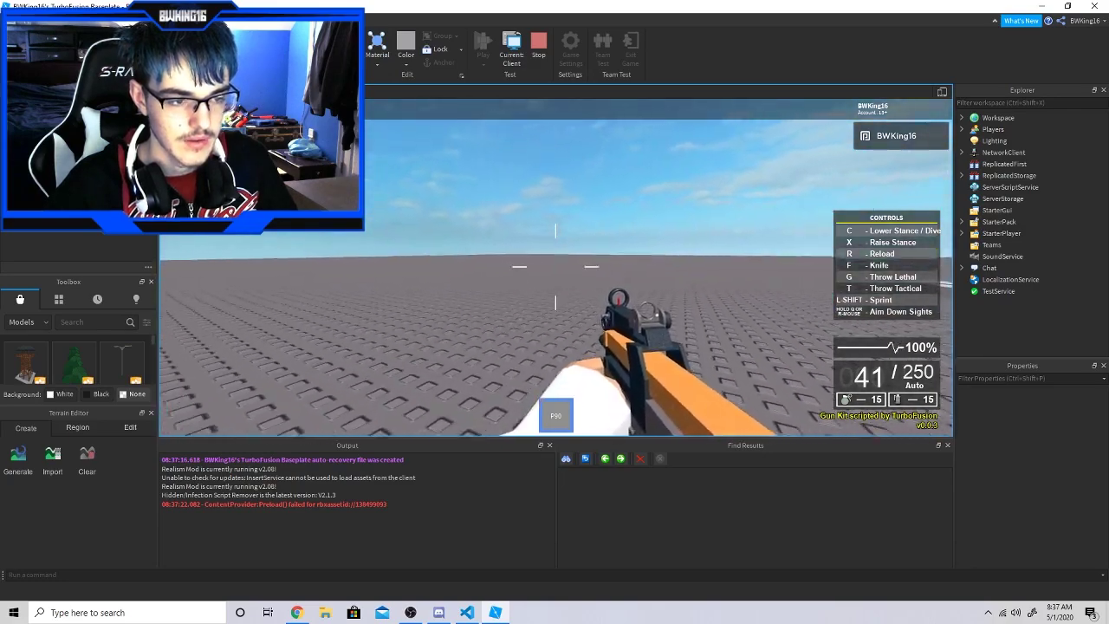
key("w")
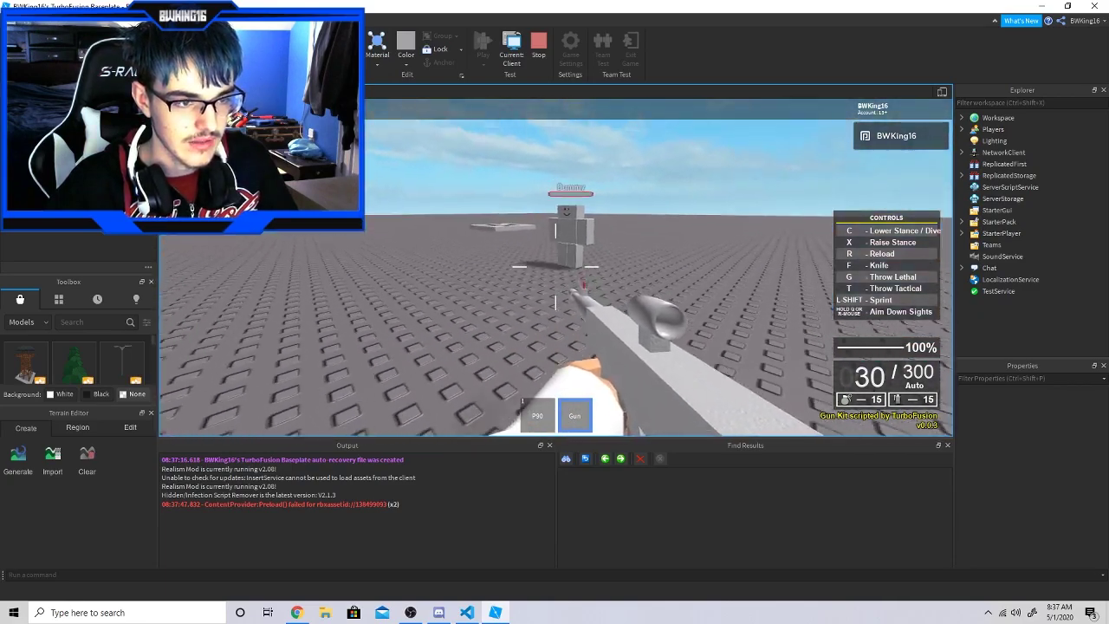
Fire the rifle at the Dummy while circling around it.
left_click(556, 266)
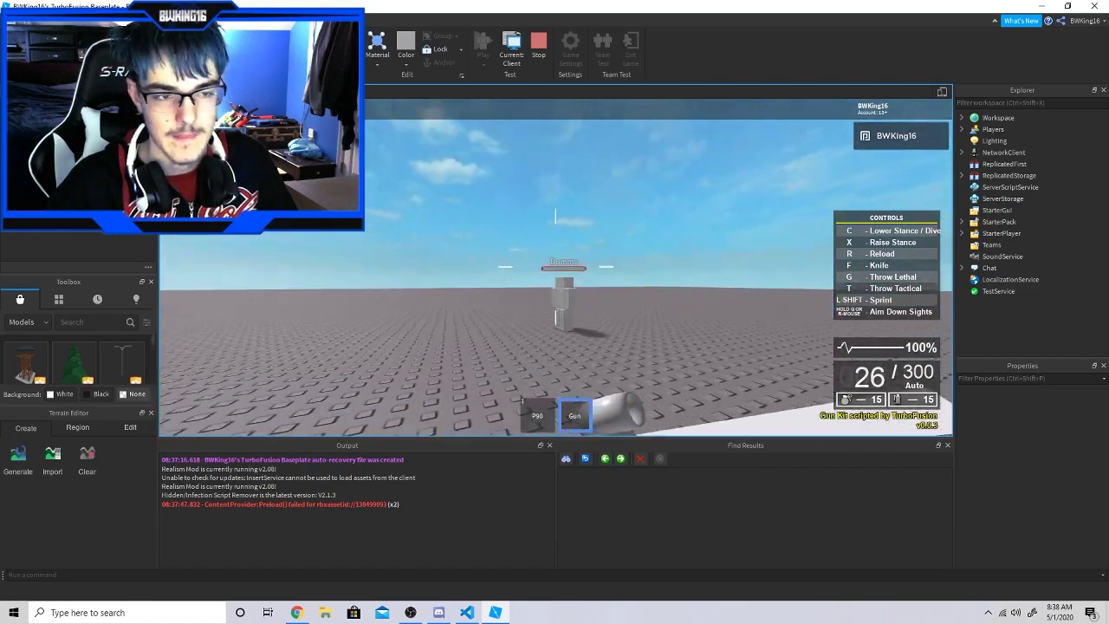
left_click(554, 265)
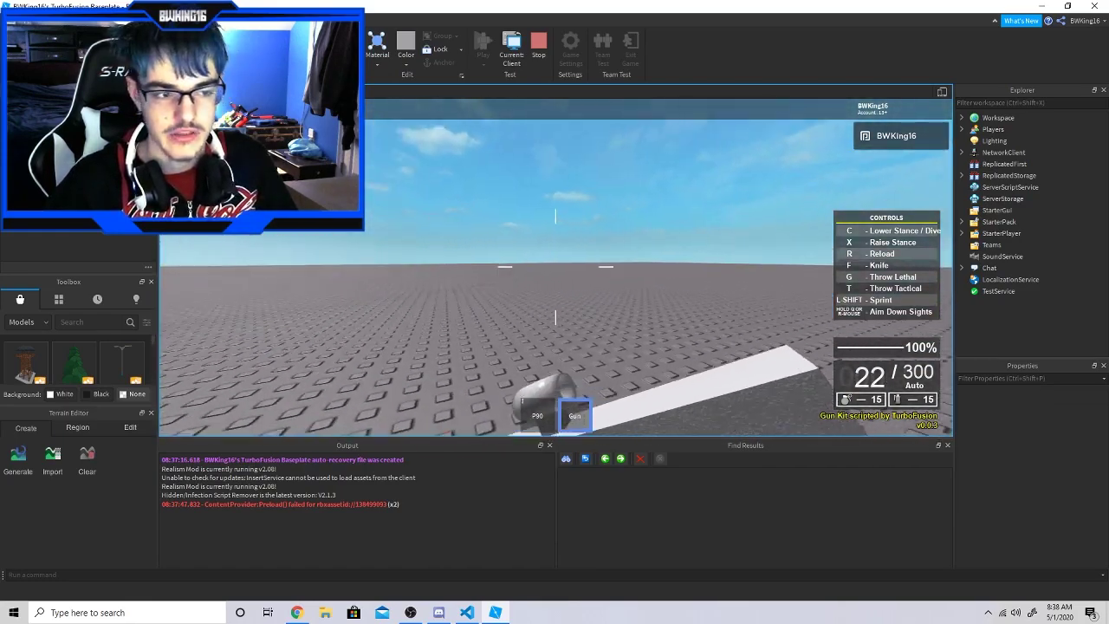
key("w")
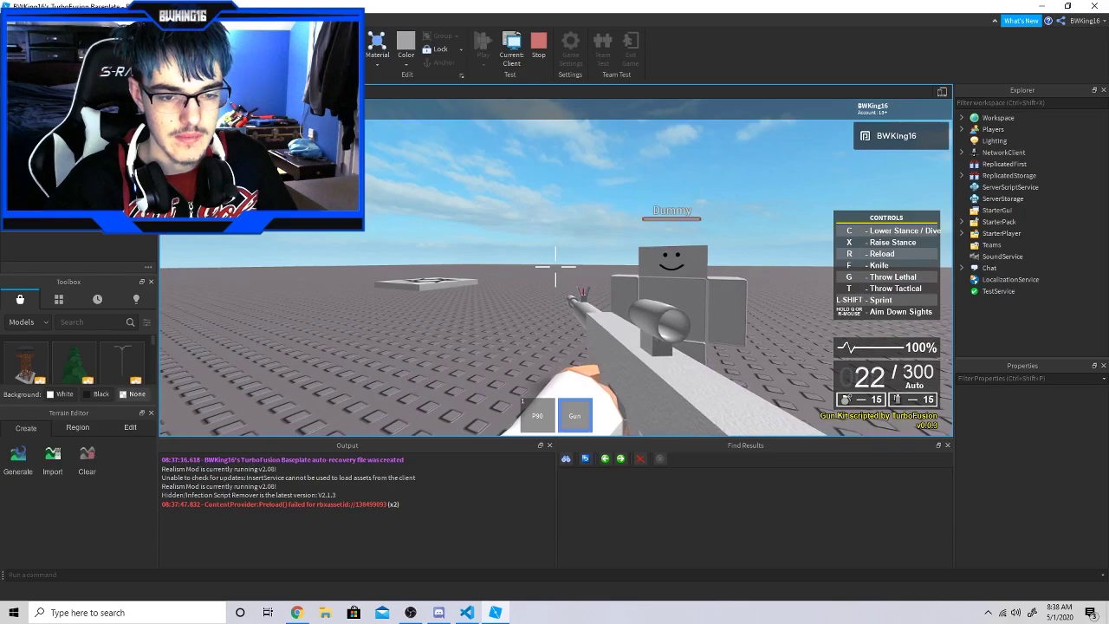
key("s")
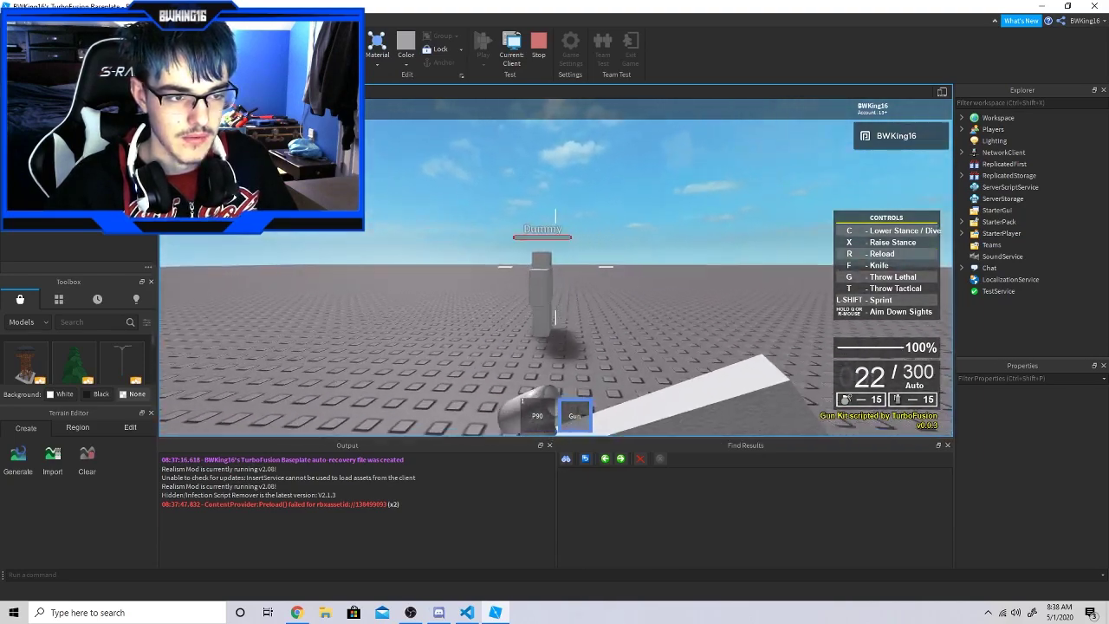
key("w")
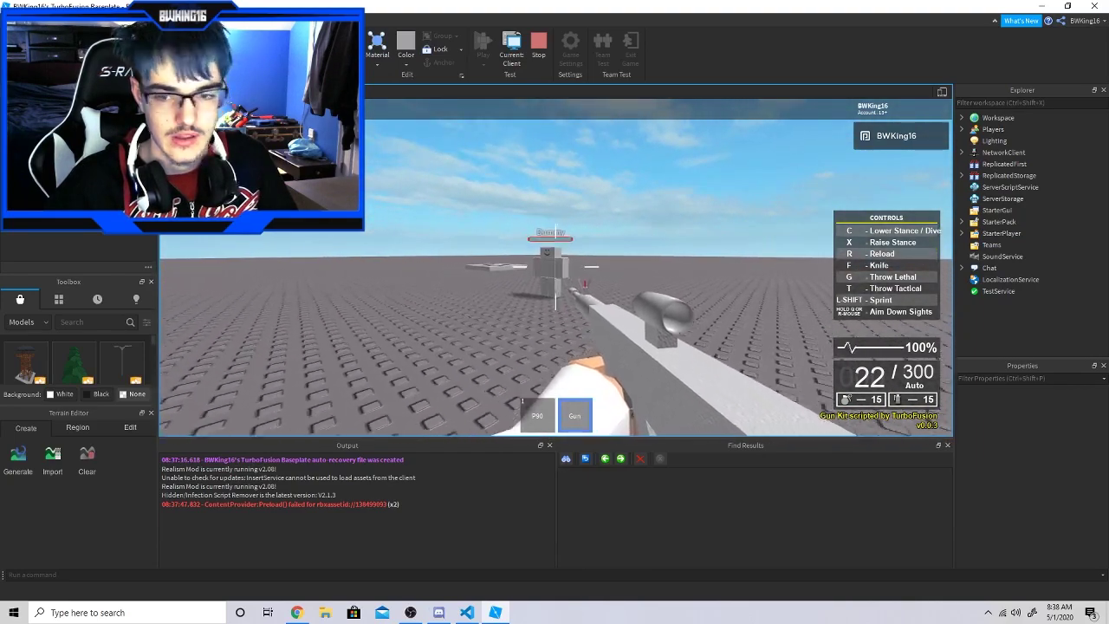
key("w")
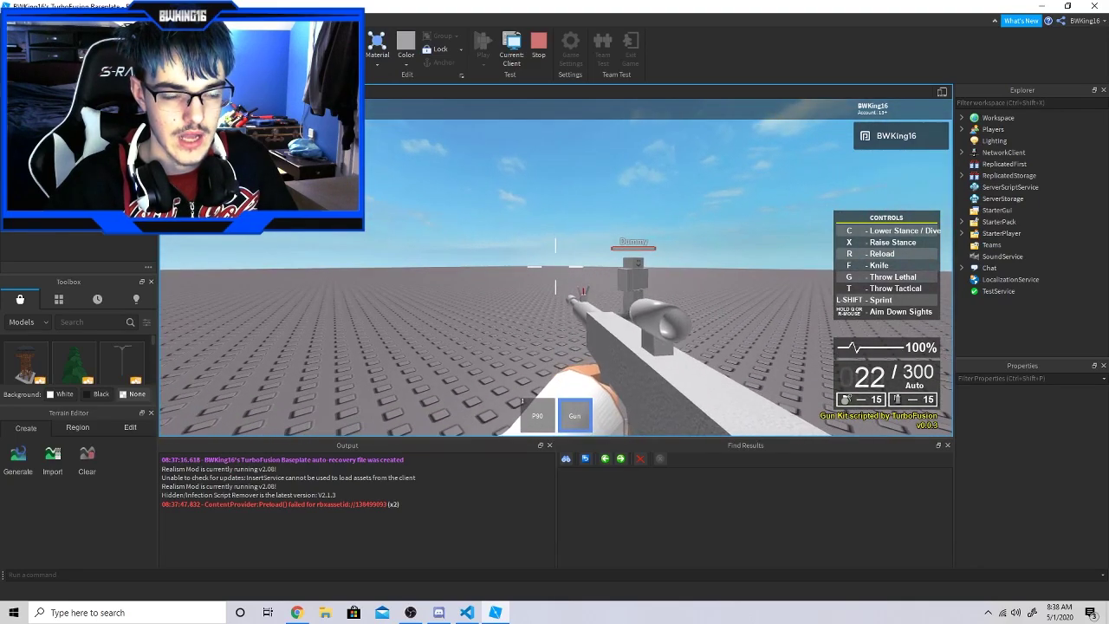
Put the rifle away and zoom the camera out and back in.
key("2")
scroll(576, 273, "down", 2)
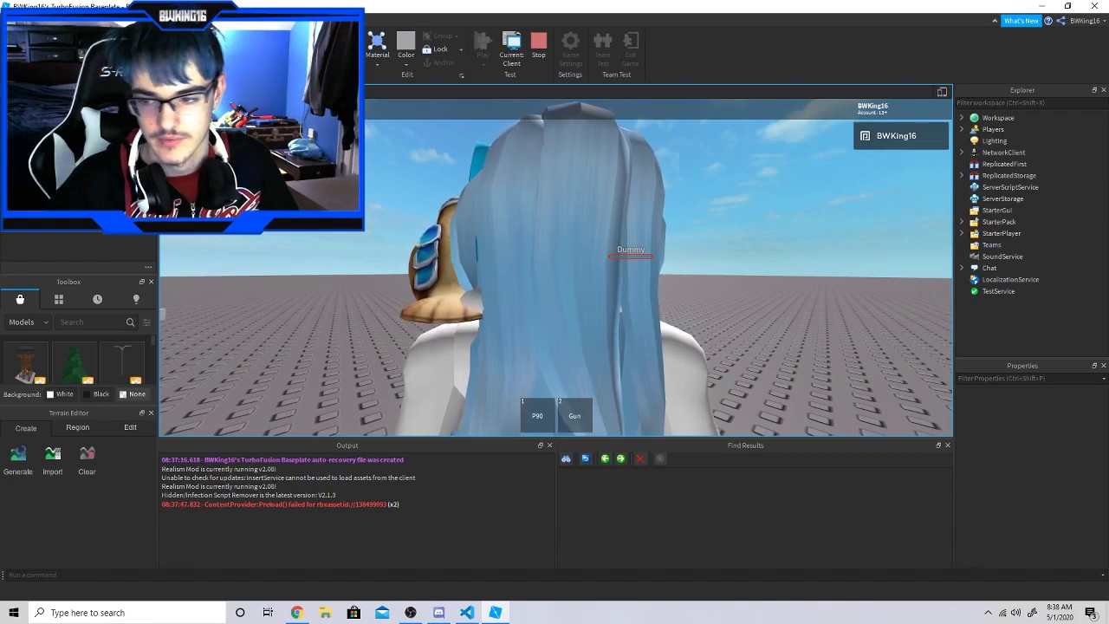
scroll(556, 268, "down", 2)
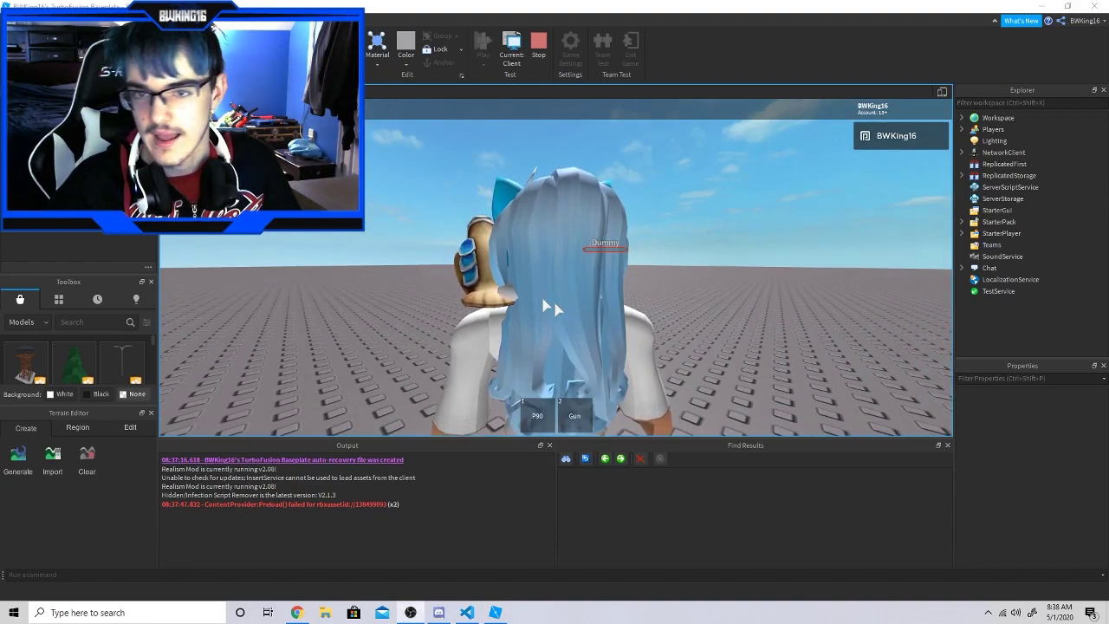
scroll(559, 299, "down", 3)
scroll(559, 292, "up", 3)
scroll(558, 284, "up", 3)
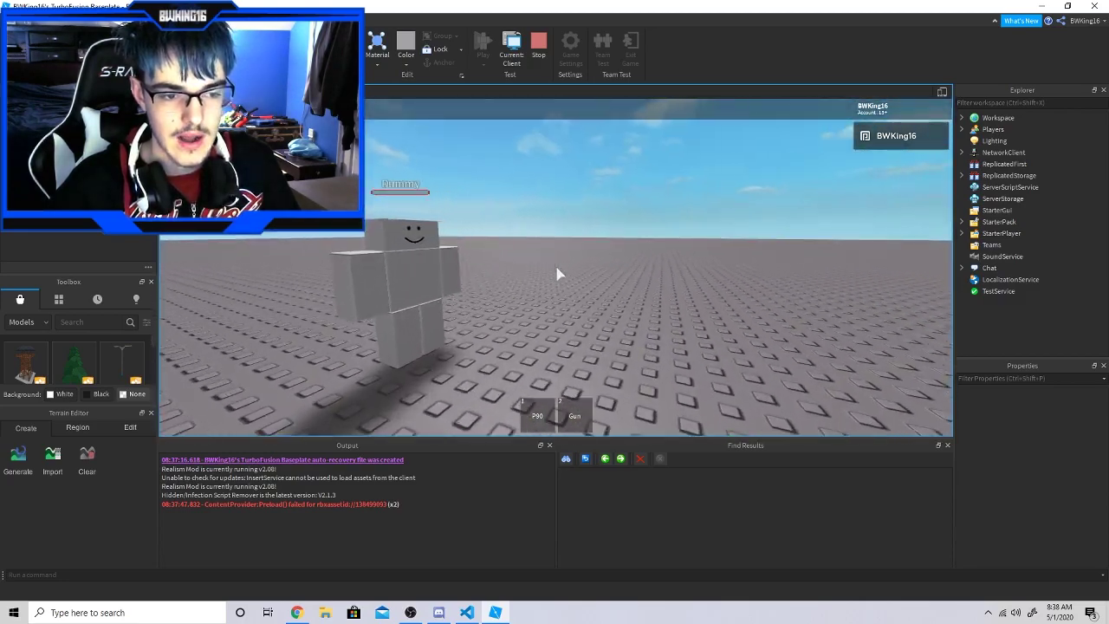
Equip the P90, aim down sights and fire a short burst at the Dummy.
key("1")
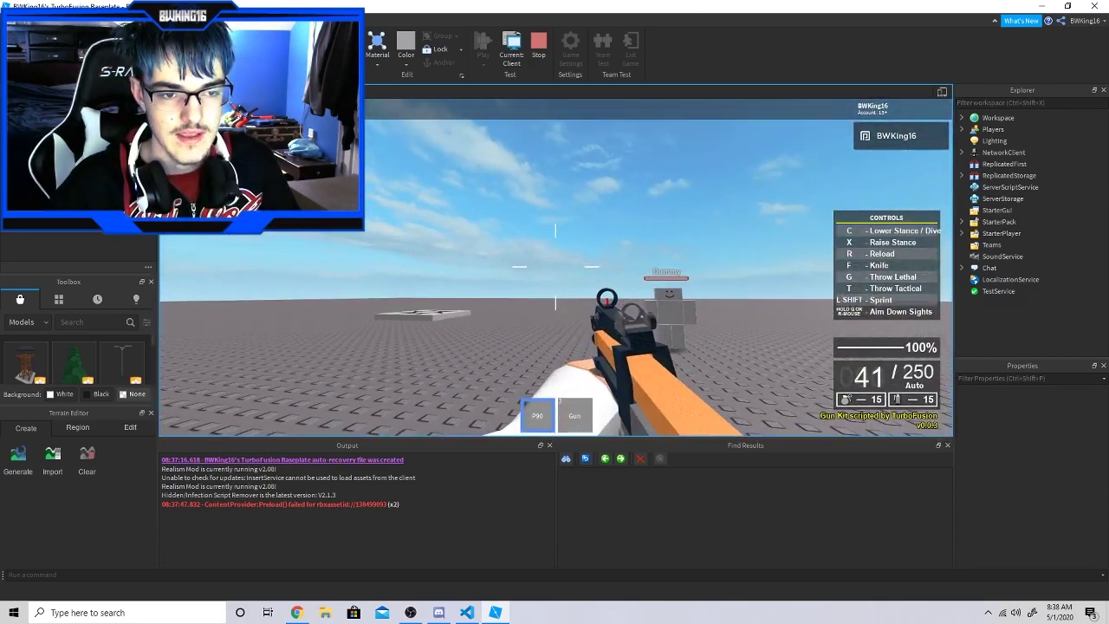
right_click(555, 266)
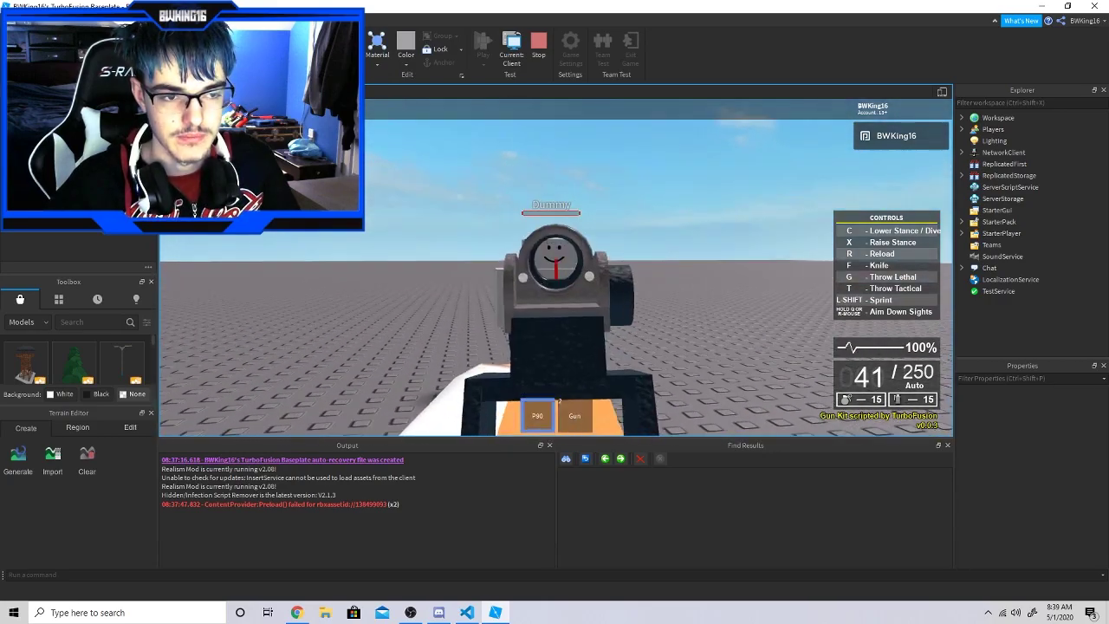
left_click(554, 266)
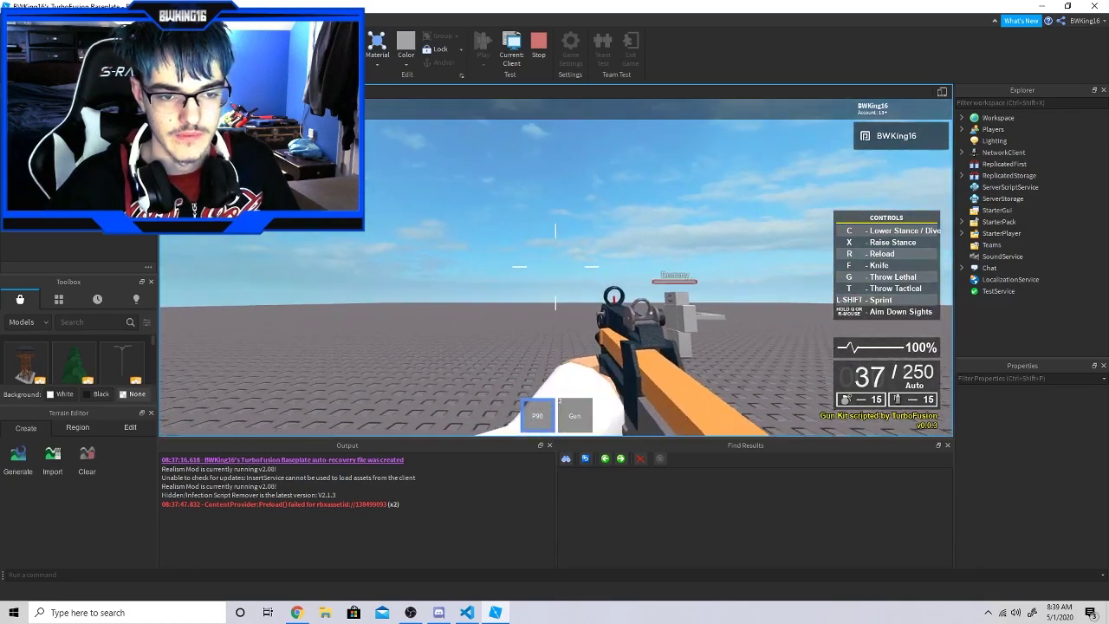
key("shift")
right_click(555, 266)
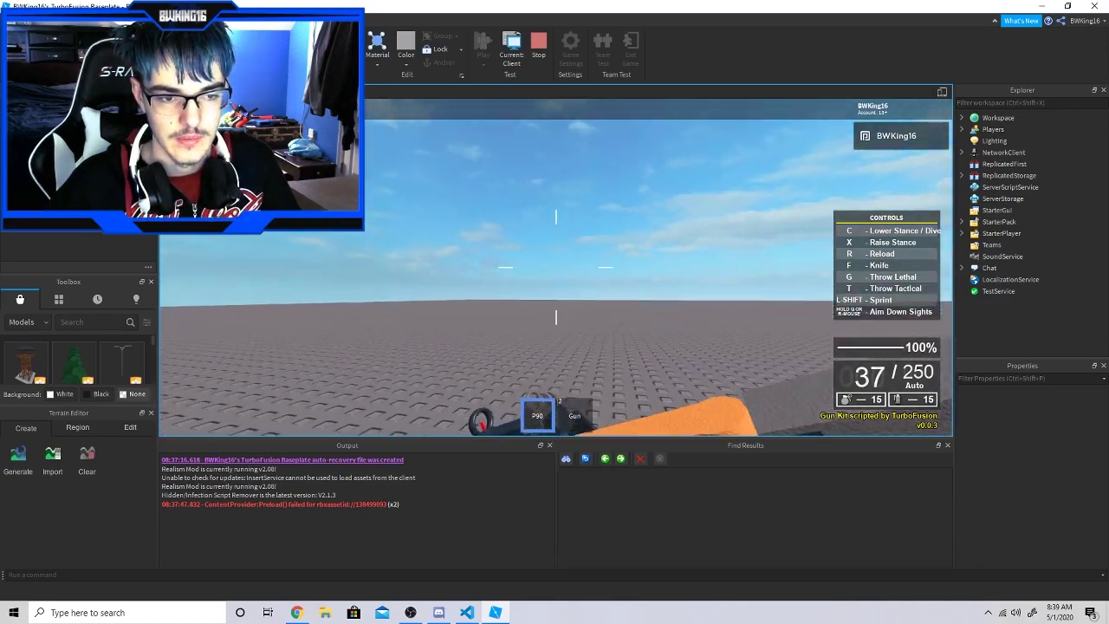
right_click(554, 266)
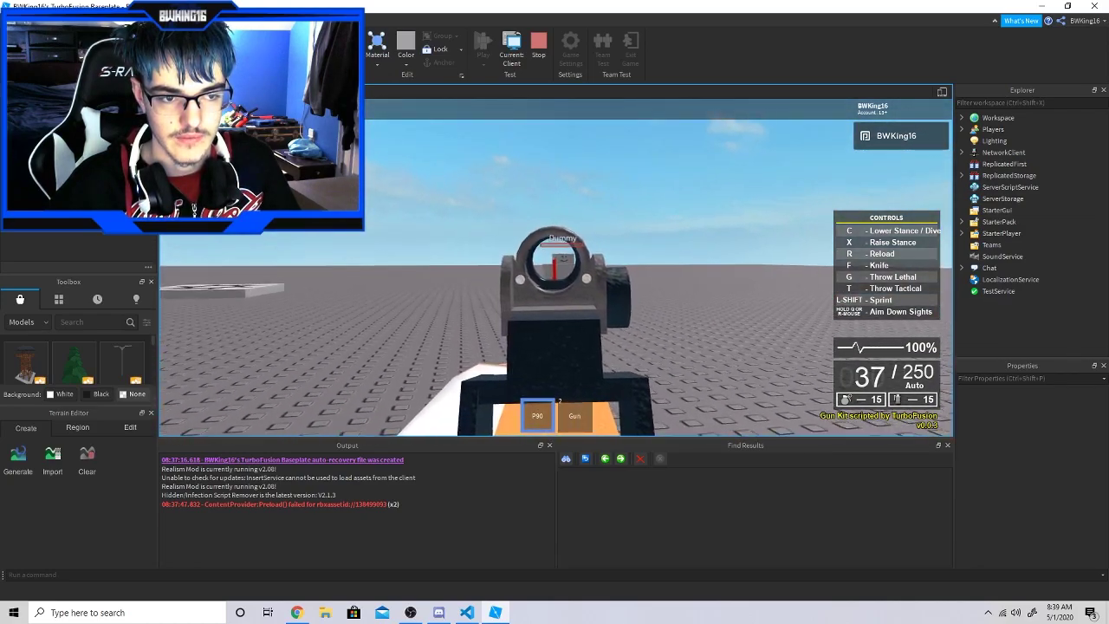
Reposition, fire the P90 at the Dummy again, then put it away.
key("shift")
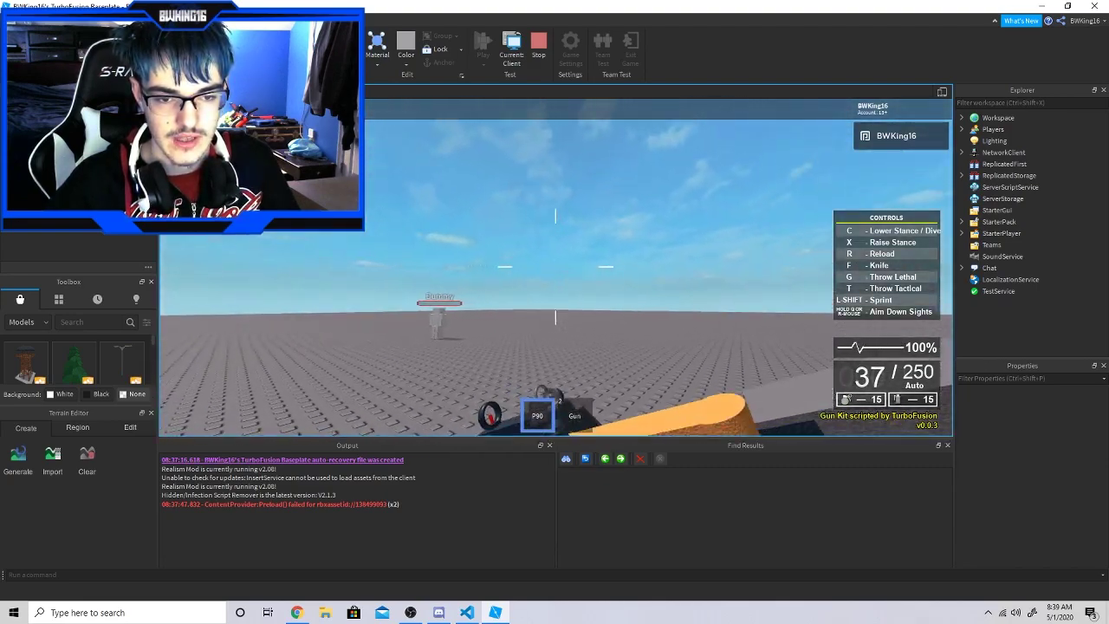
key("w")
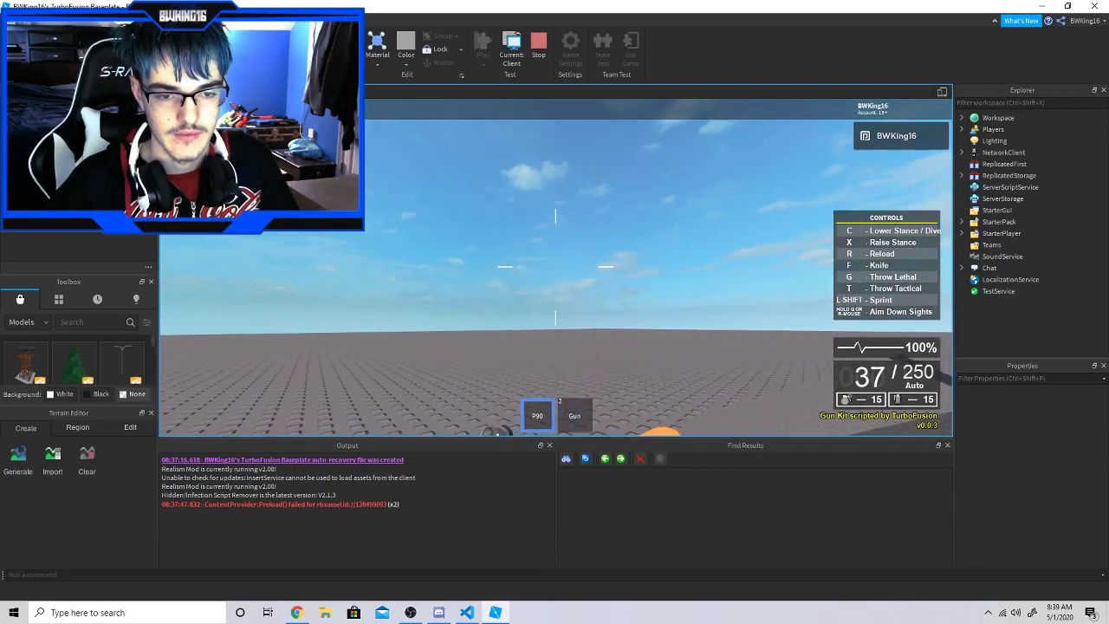
right_click(555, 266)
left_click(555, 266)
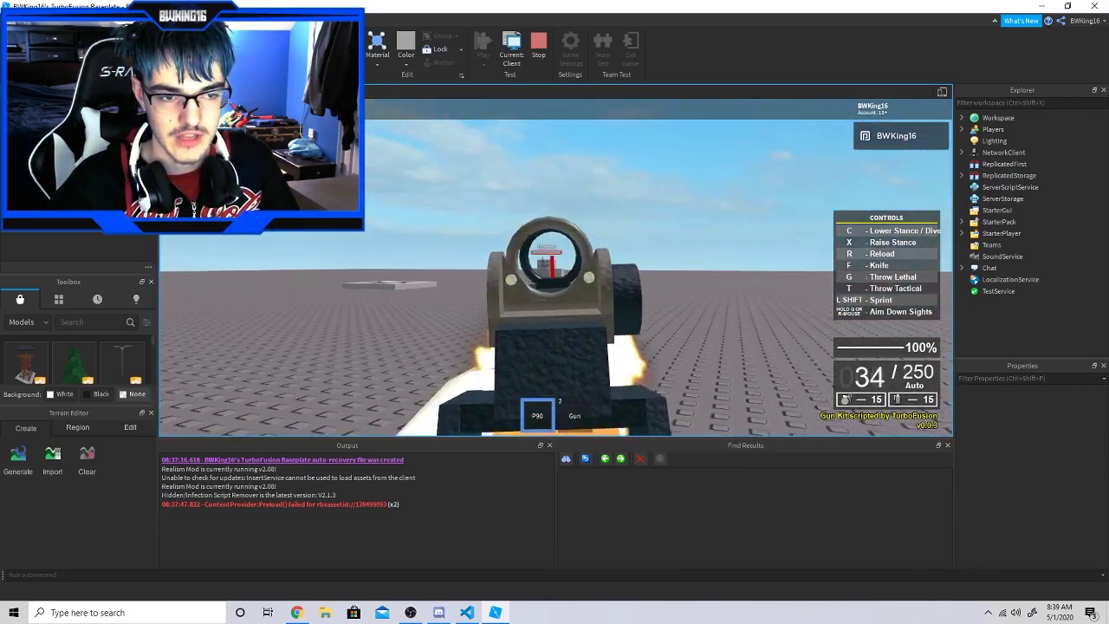
key("1")
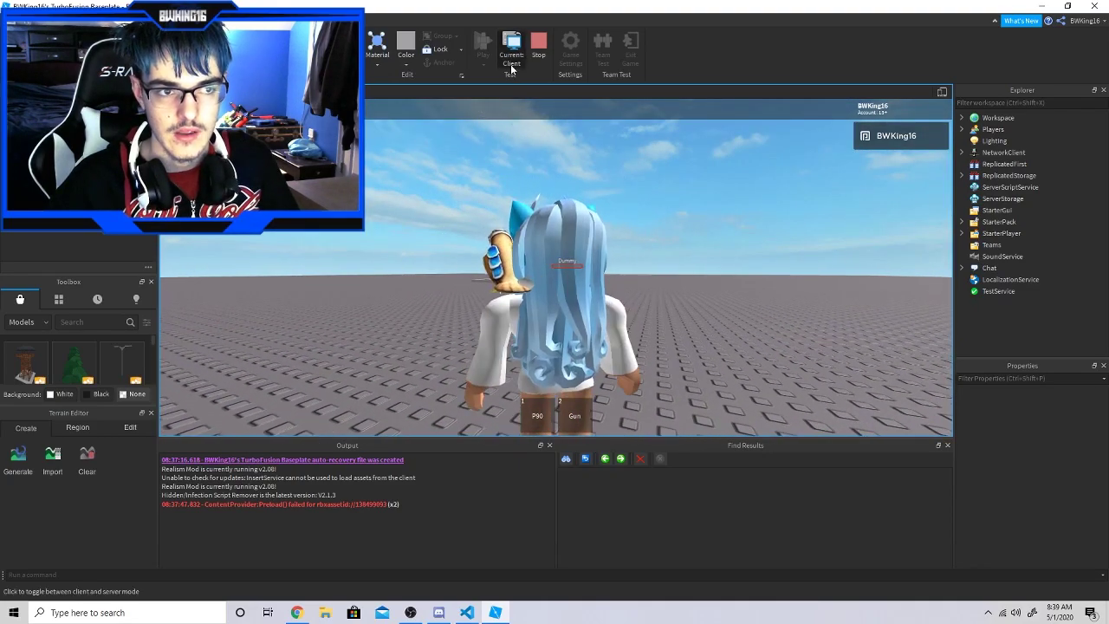
Switch to the server view, end the test, and move the editor camera toward the Dummy.
left_click(511, 65)
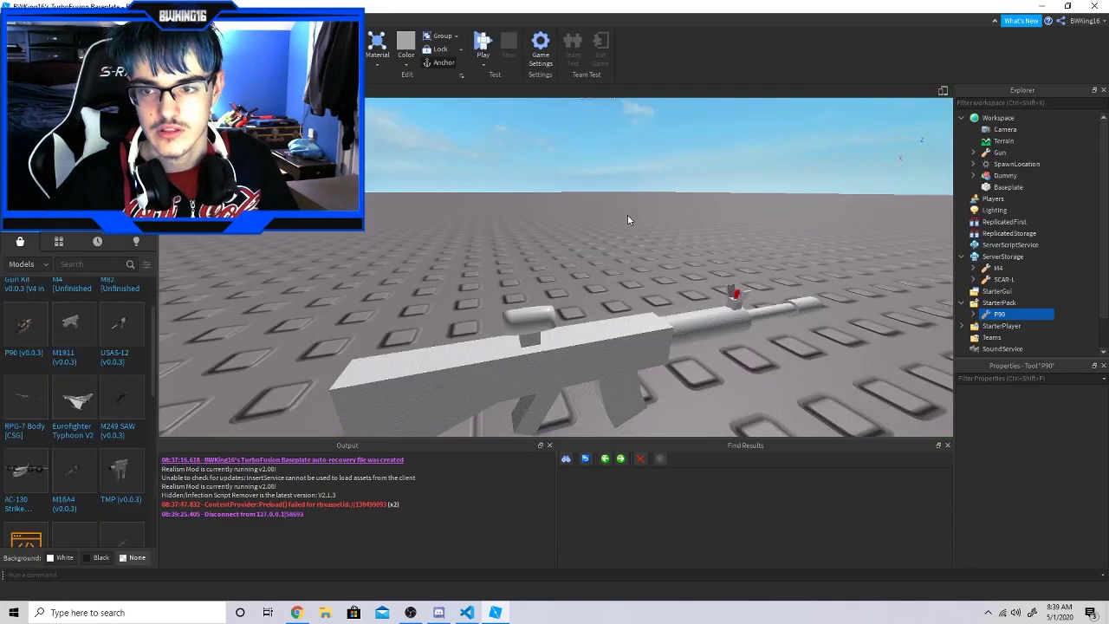
scroll(653, 251, "down", 5)
key("w")
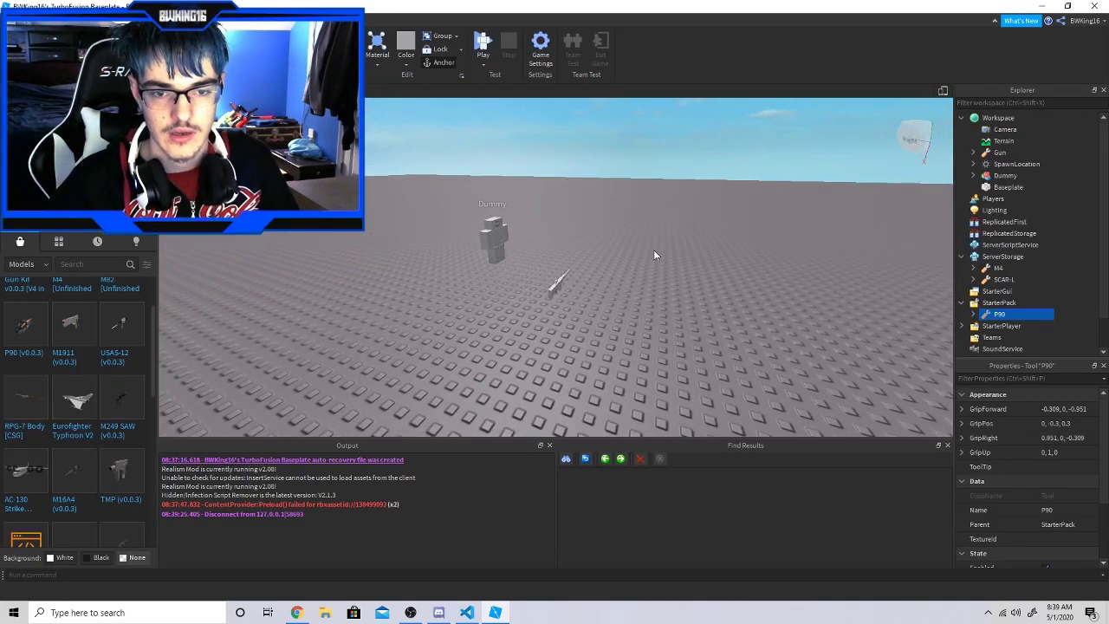
key("a")
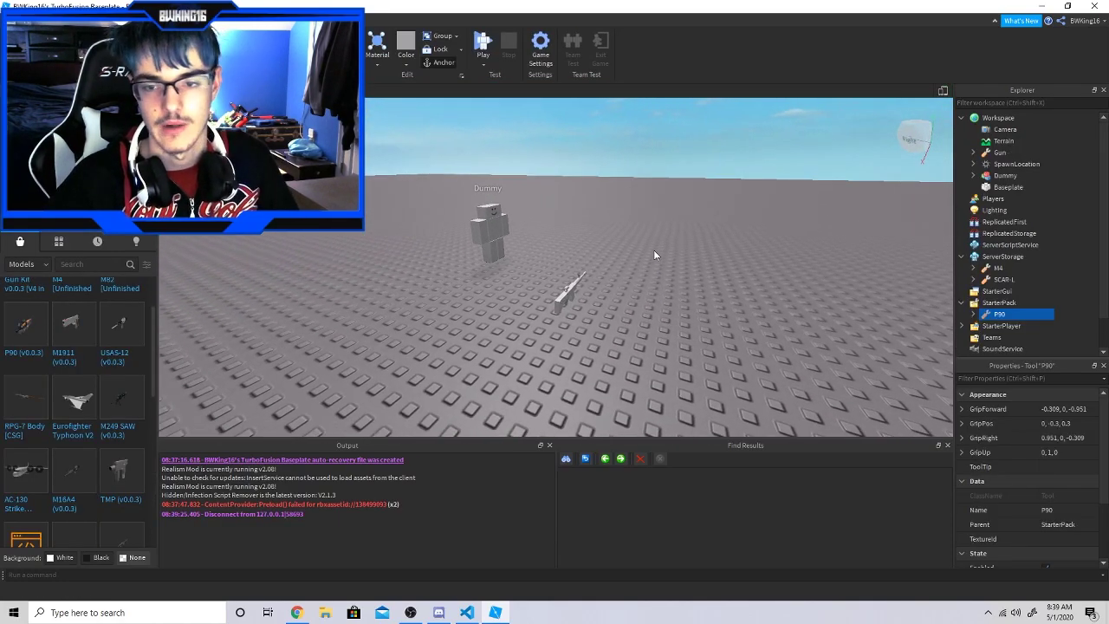